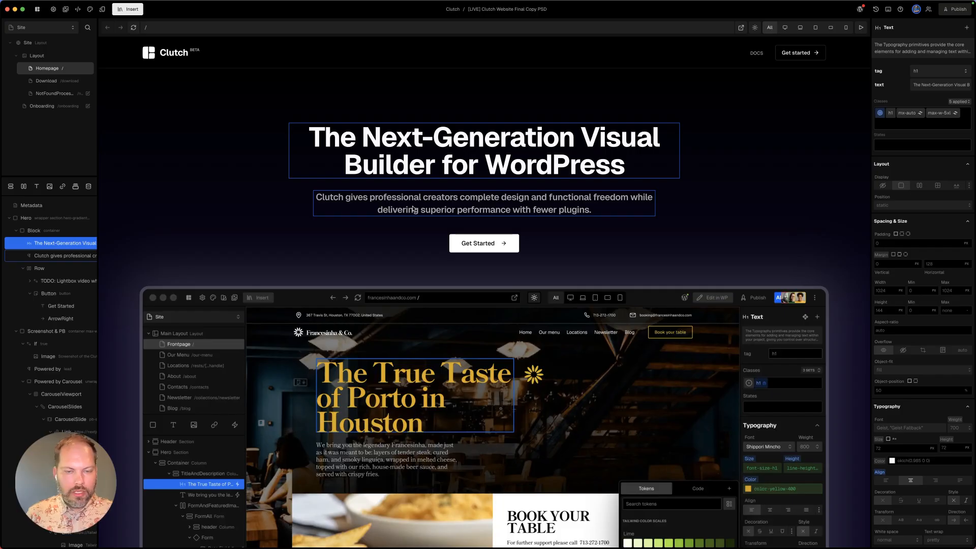
- Select the homepage hero's container block, followed by its main heading
click(444, 225)
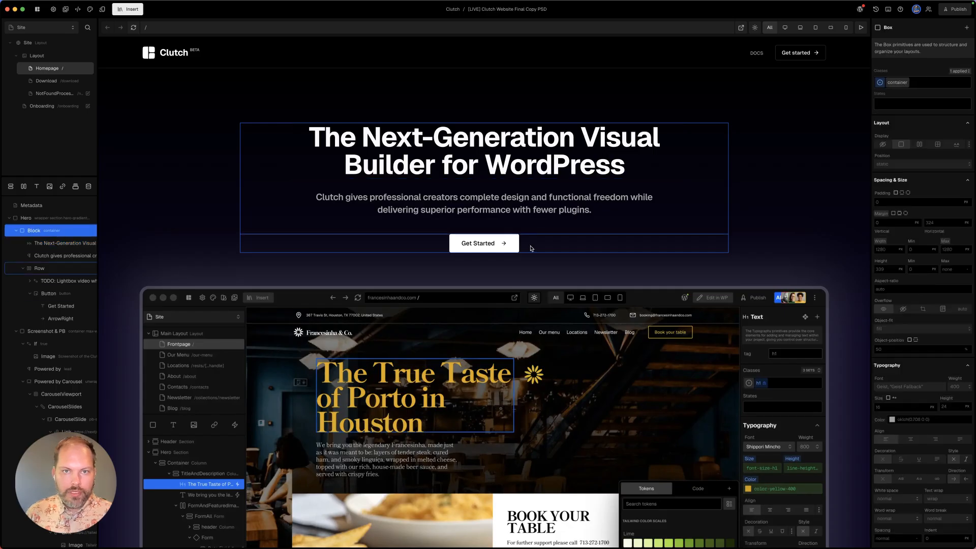
click(425, 161)
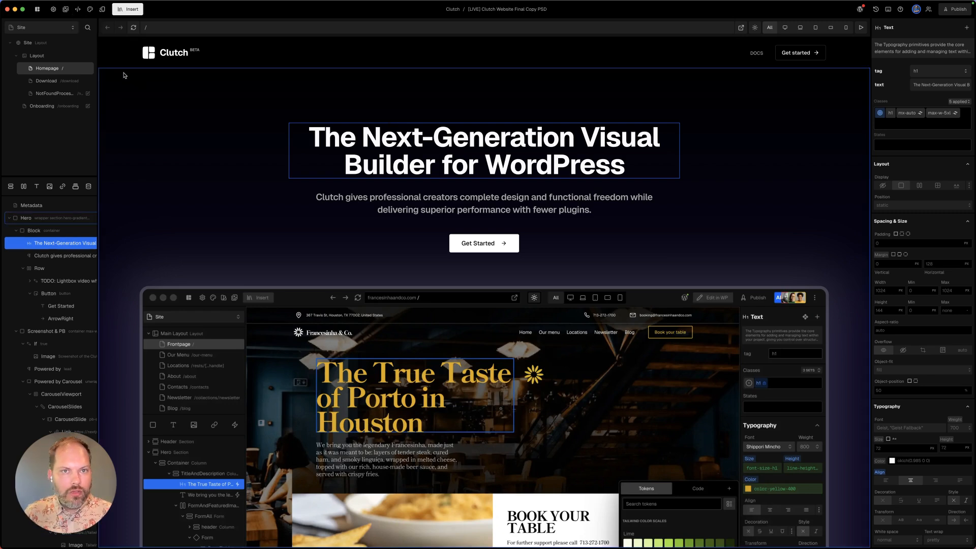
- Open the project's public assets folder in Finder, look through its image files and close the folder
click(66, 10)
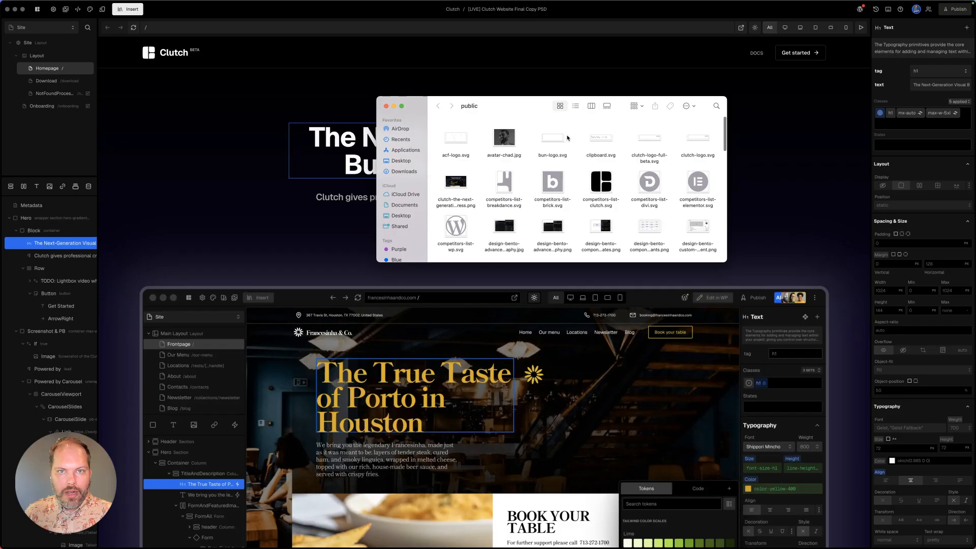
drag(529, 105, 493, 105)
scroll(504, 166, down, 3)
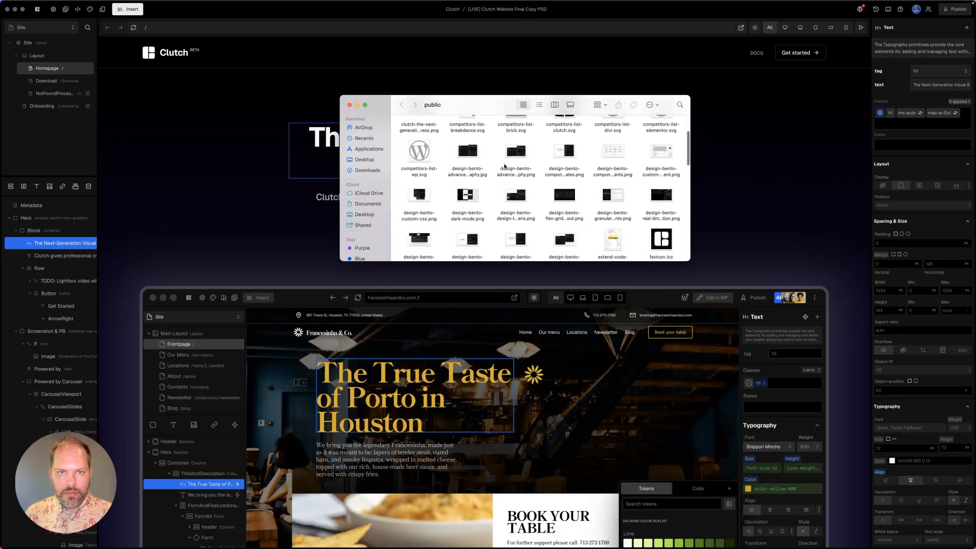
scroll(526, 149, up, 3)
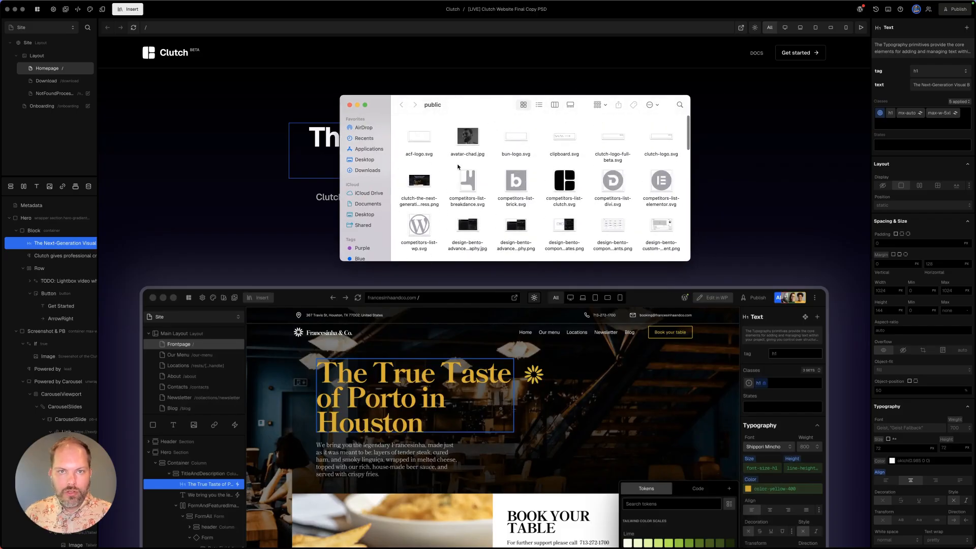
scroll(603, 225, down, 3)
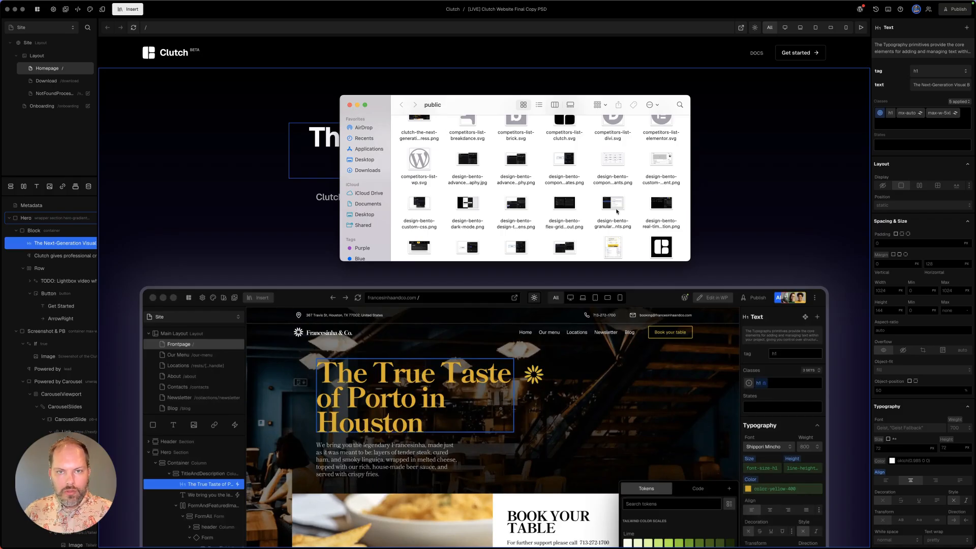
click(350, 105)
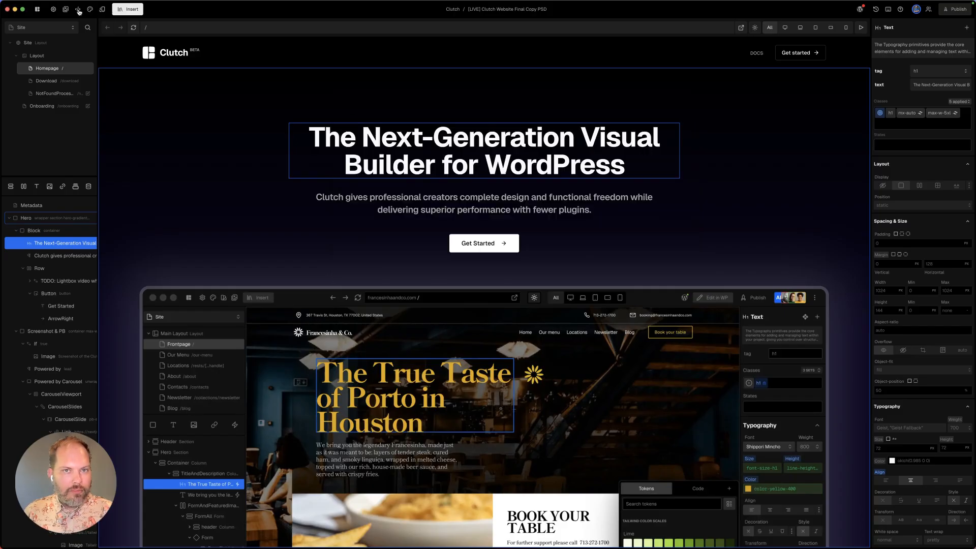
- Open the project's source in Visual Studio Code and look through the SmartDownloadButton component's index.tsx
click(78, 9)
scroll(586, 282, up, 2)
scroll(587, 281, down, 10)
scroll(586, 281, up, 15)
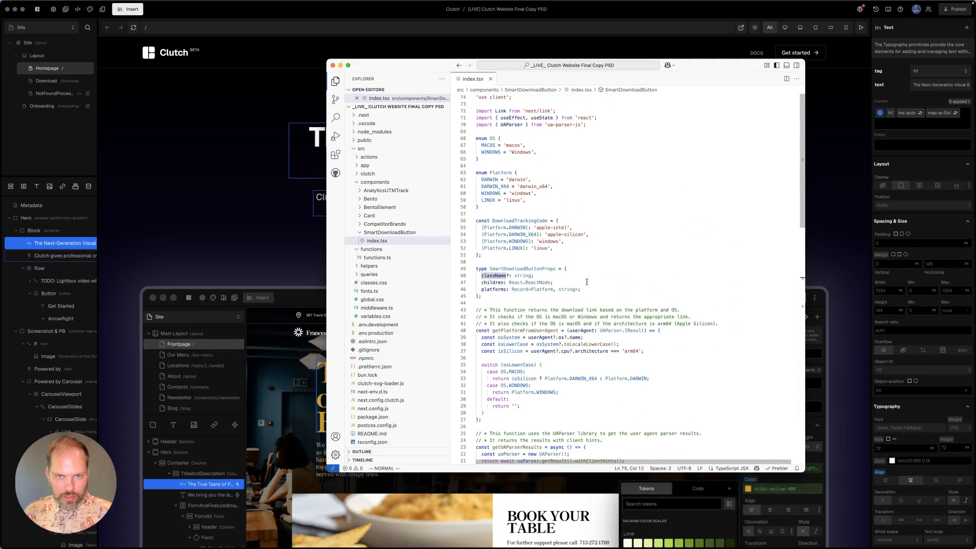
- Ask Copilot Chat "What does this component do?" about index.tsx and read its answer
drag(666, 68, 635, 60)
click(636, 60)
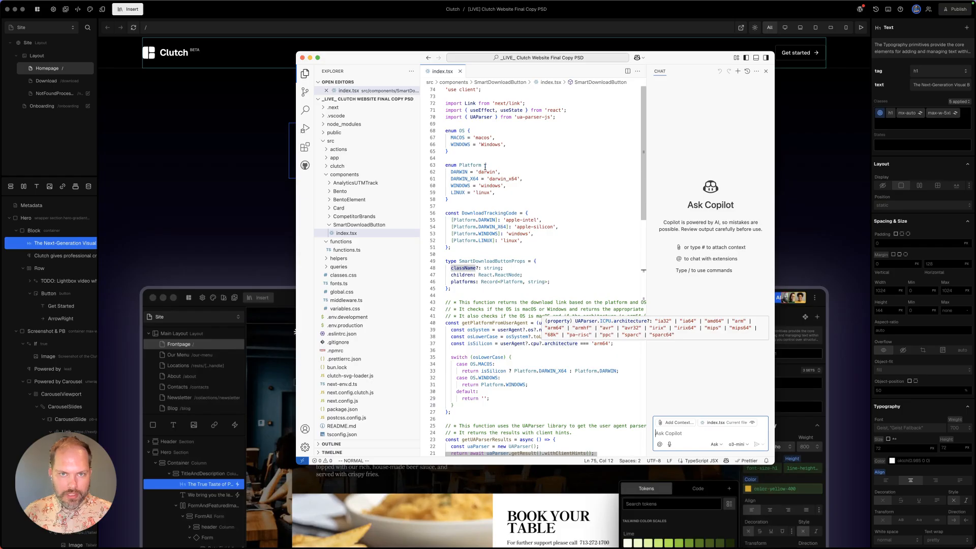
text(What does this component do?)
key(Return)
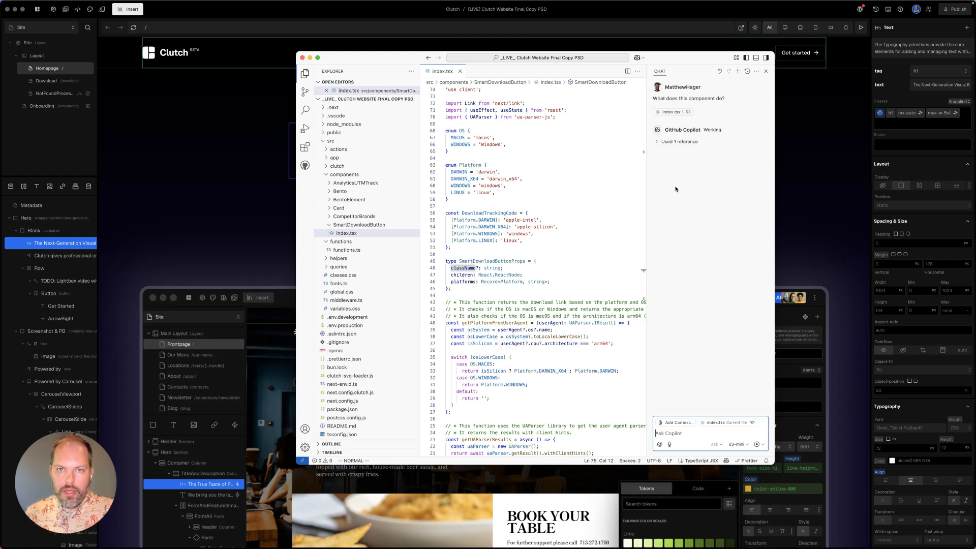
drag(654, 153, 692, 240)
click(691, 235)
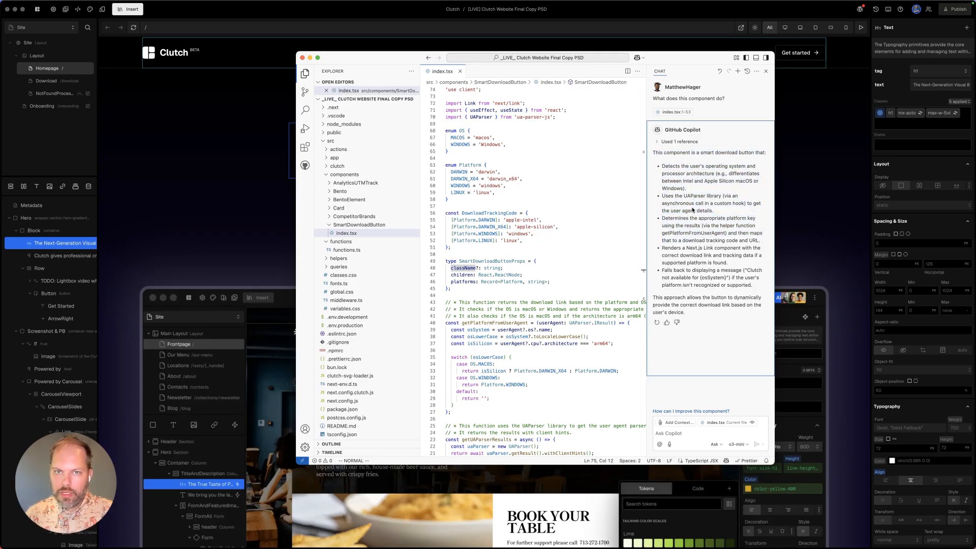
- Switch back to Clutch, open the Download page and search the insertable elements for "SmartDownlo"
click(142, 155)
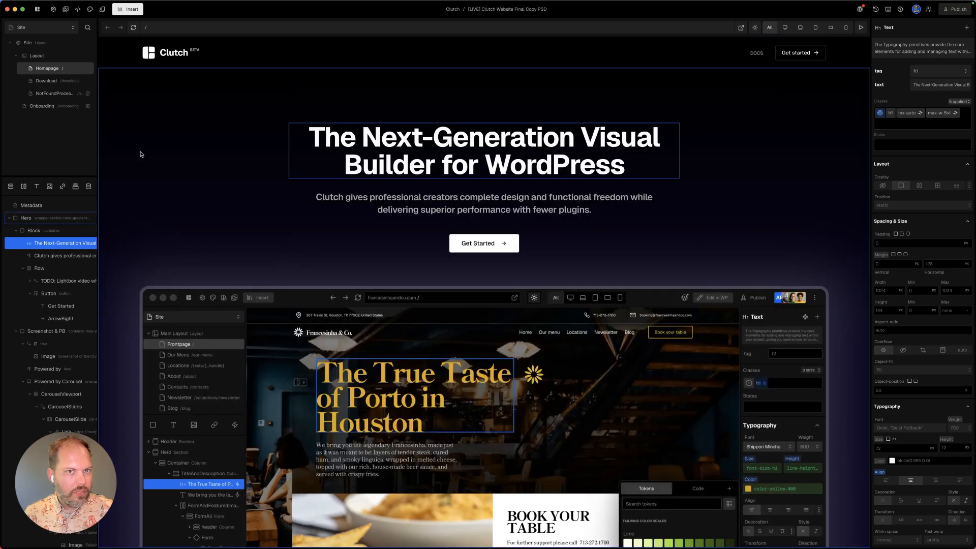
click(65, 83)
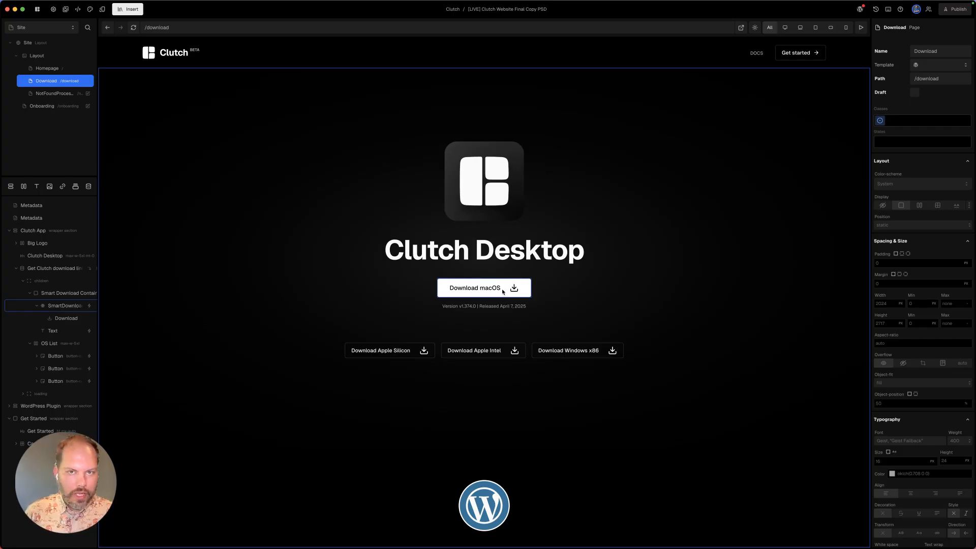
click(123, 10)
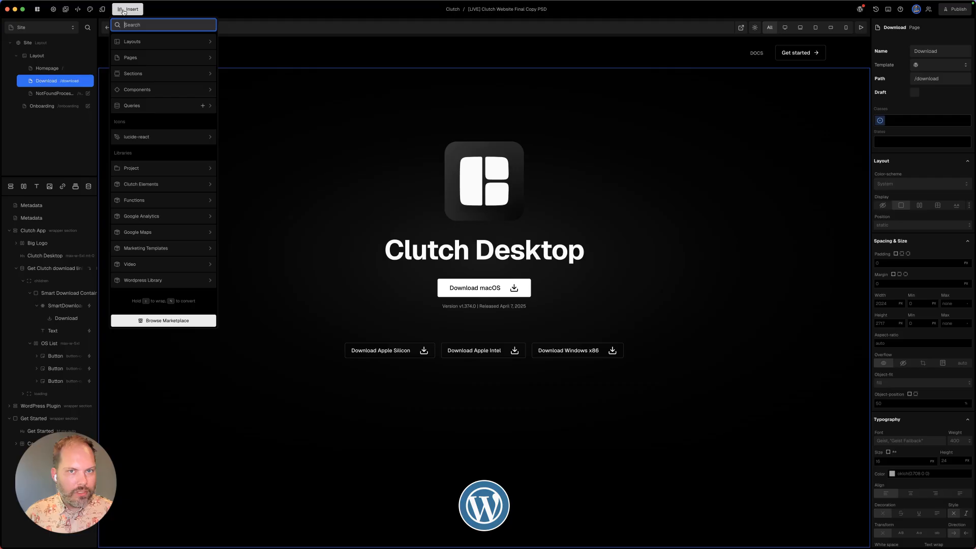
key(shift)
text(SmartDownlo)
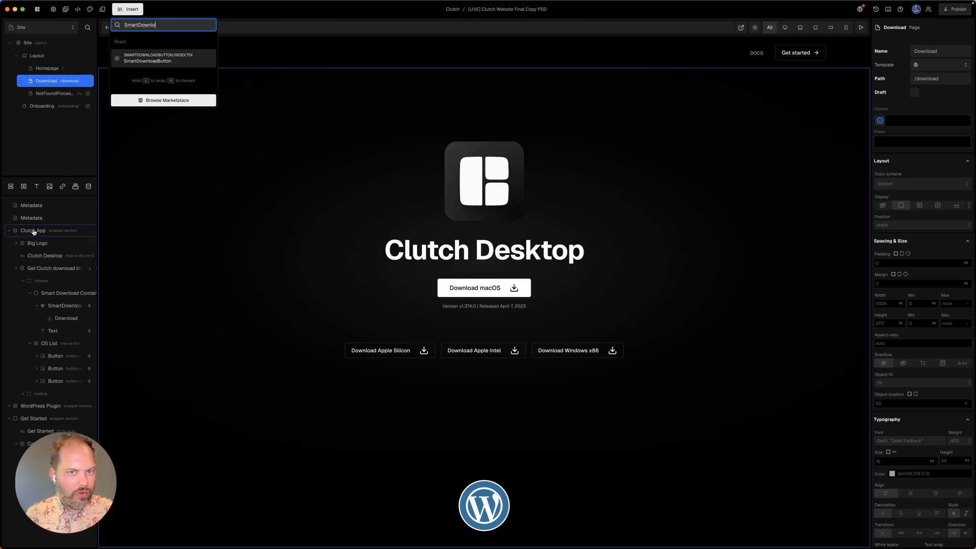
click(217, 332)
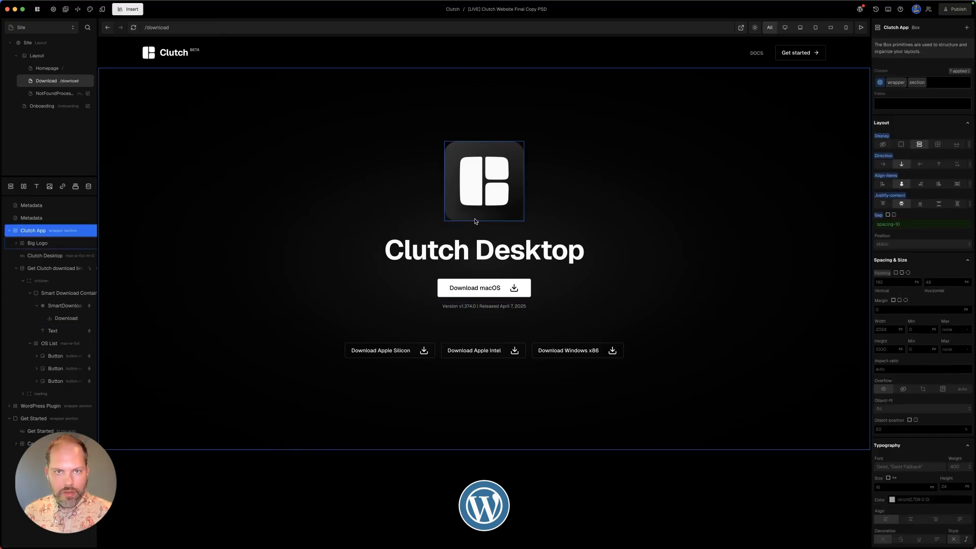
- Return to the Homepage and review the project's list of classes
click(62, 71)
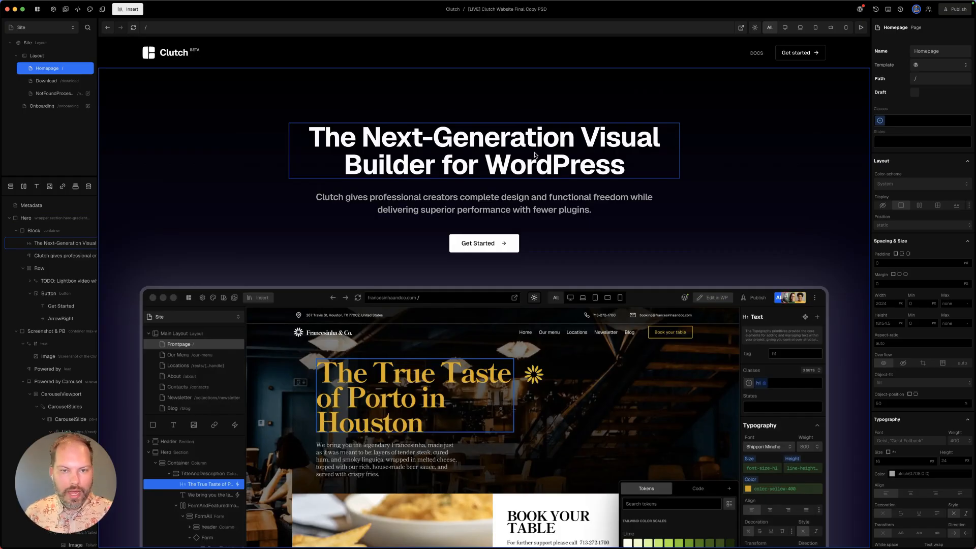
click(90, 11)
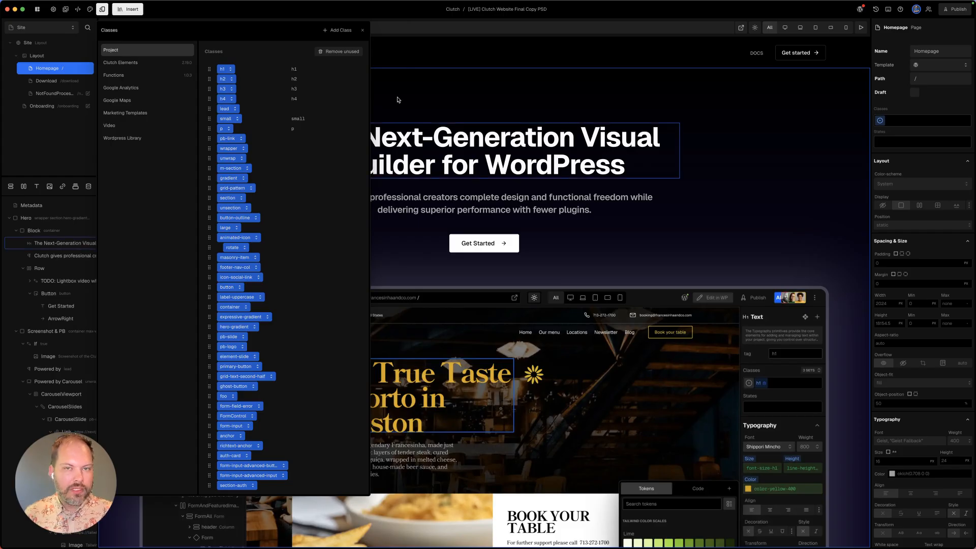
click(362, 32)
- Browse the insertable elements, examining the layouts, blank pages and components such as Box and Button
click(128, 9)
mouse_move(139, 47)
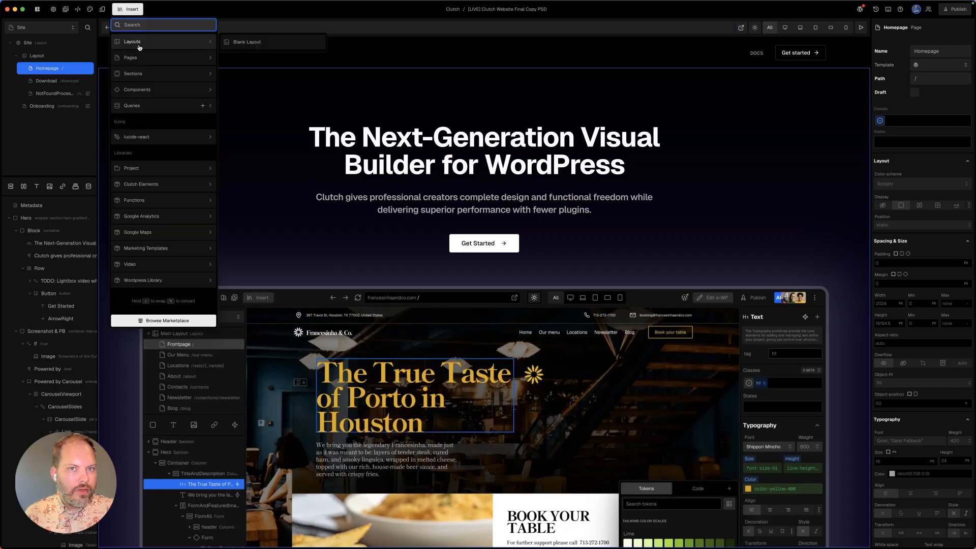
mouse_move(163, 62)
mouse_move(172, 44)
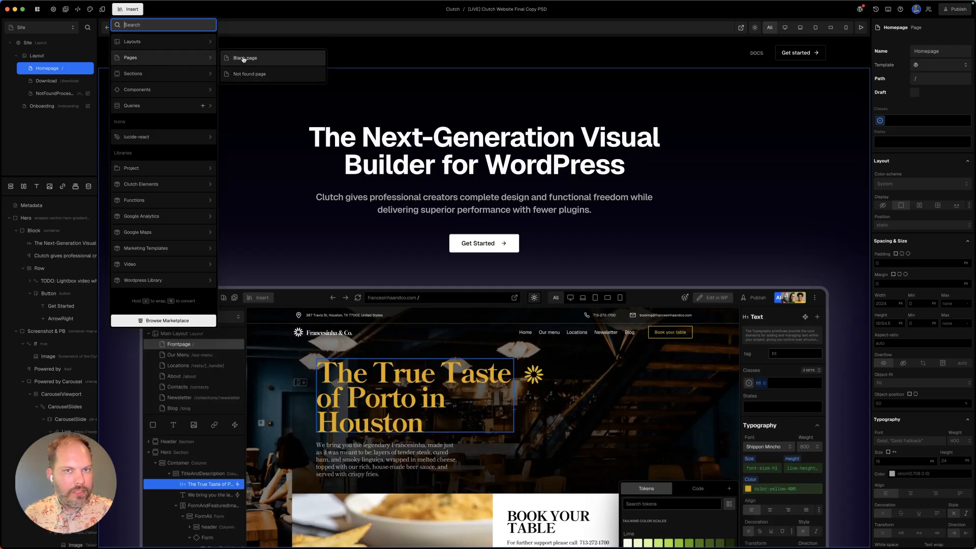
mouse_move(199, 75)
mouse_move(267, 95)
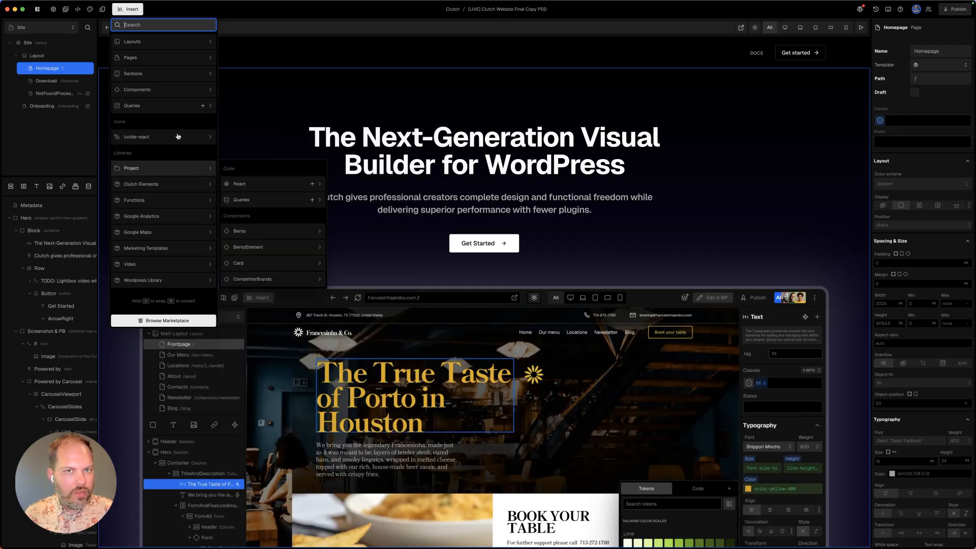
mouse_move(174, 88)
mouse_move(239, 98)
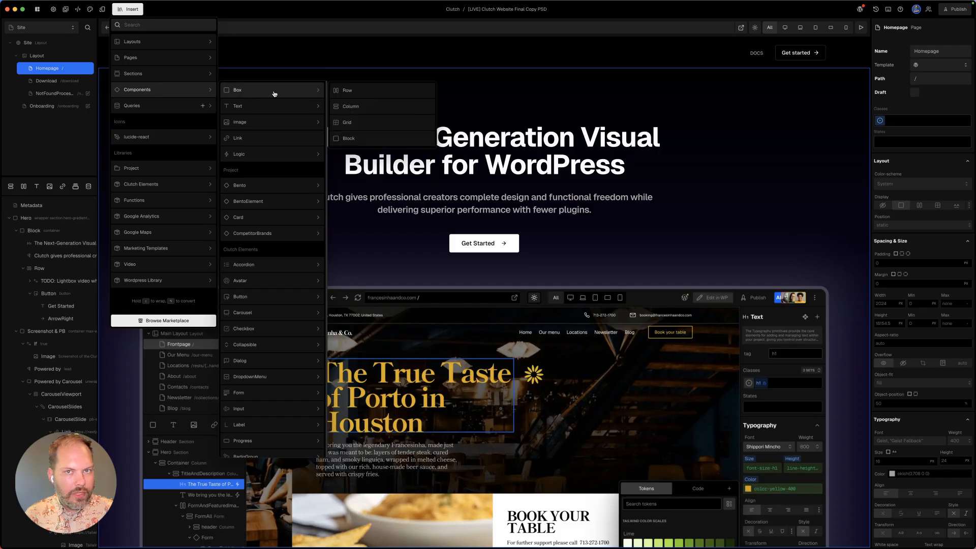
mouse_move(276, 202)
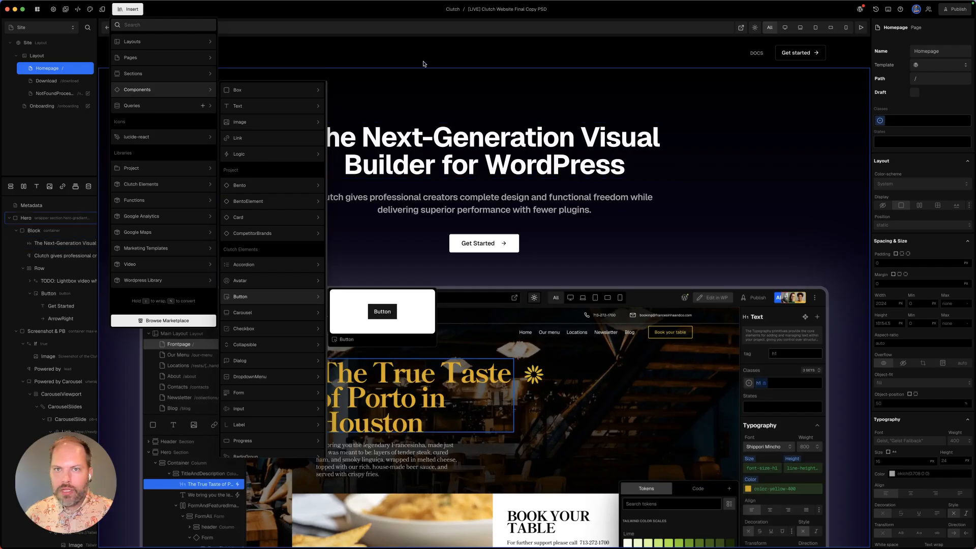
- Select the Homepage and examine its layout, spacing and typography properties
click(42, 69)
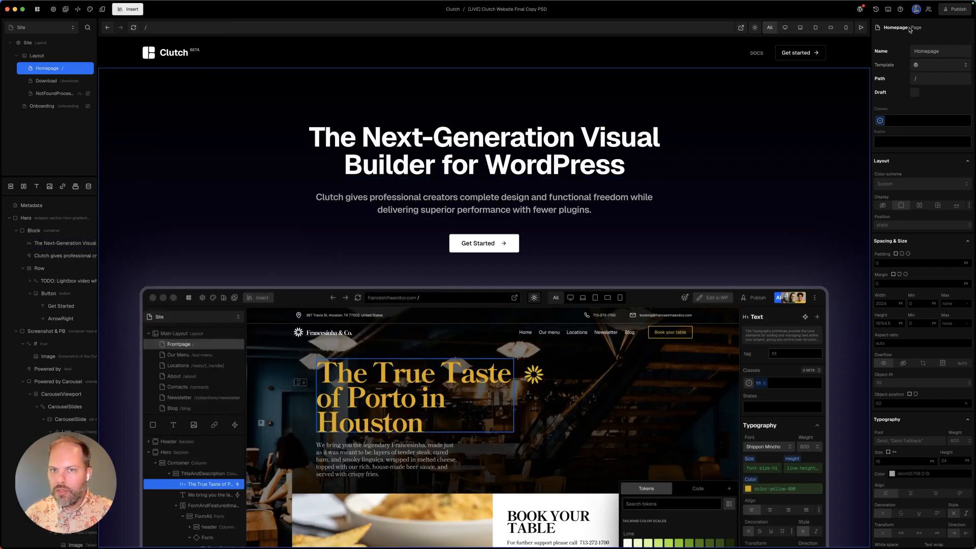
scroll(924, 305, down, 3)
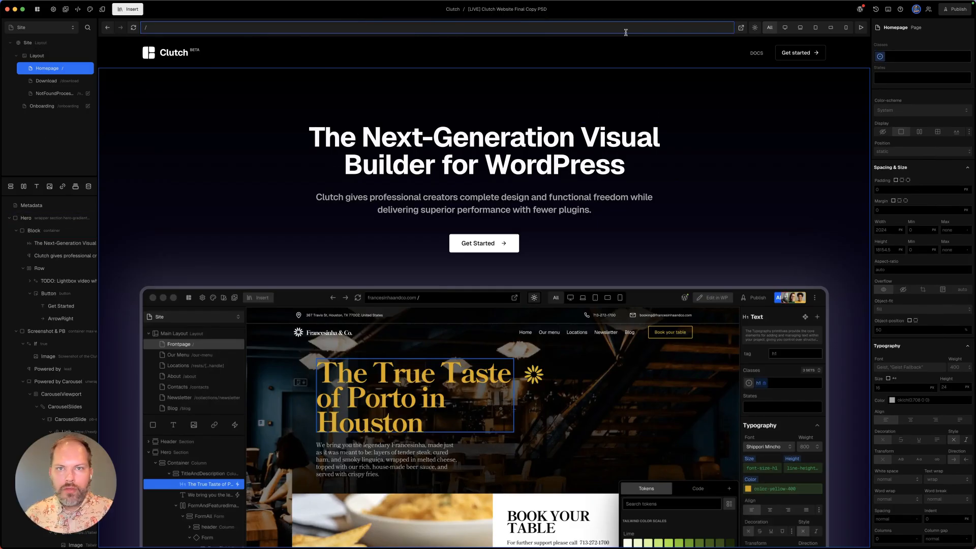
- Preview the homepage in the external browser, reload it and look through the page down to the Most Expressive Visual Builder section
click(742, 28)
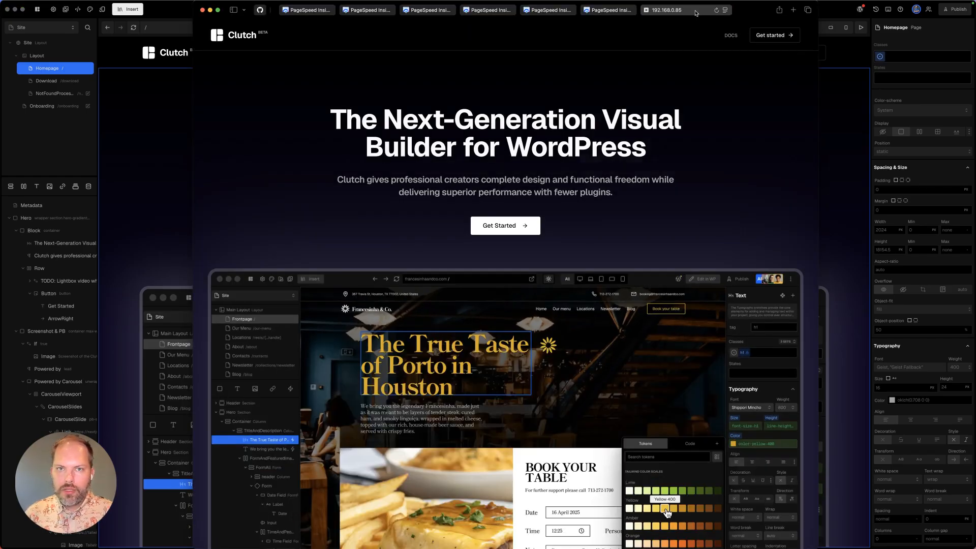
click(716, 10)
click(521, 156)
scroll(505, 176, down, 10)
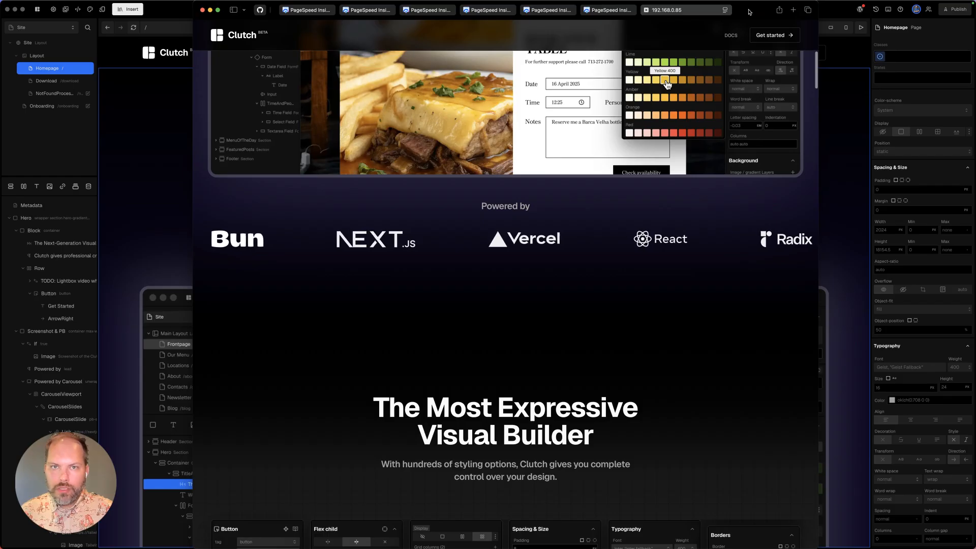
scroll(643, 255, down, 5)
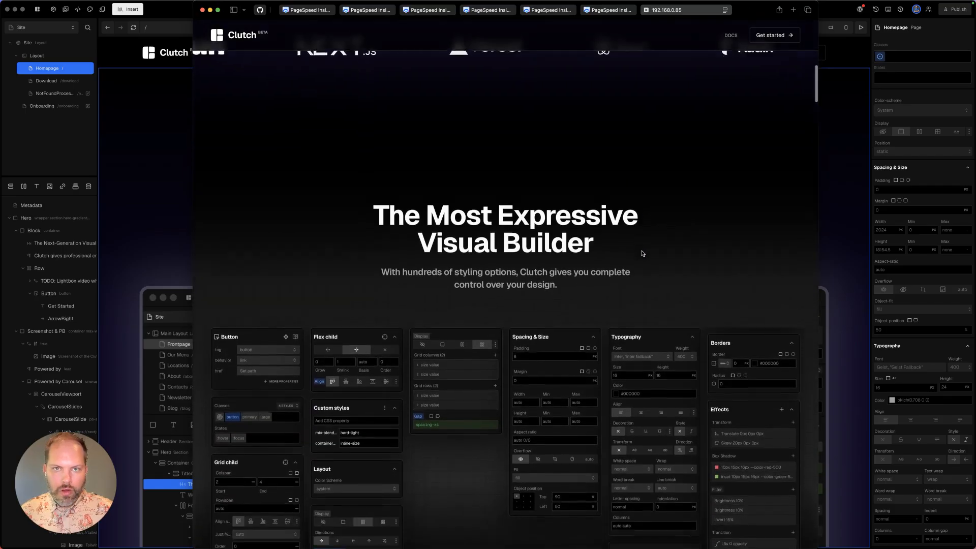
scroll(447, 220, up, 2)
- Switch to Responsively App and compare the homepage across the desktop, MacBook, iPad and iPhone previews
key(super+Tab)
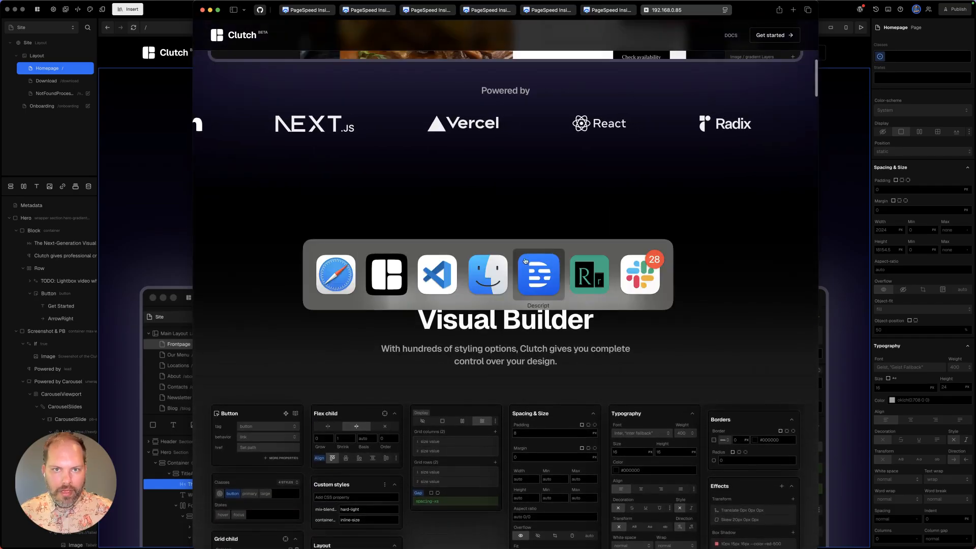
click(597, 278)
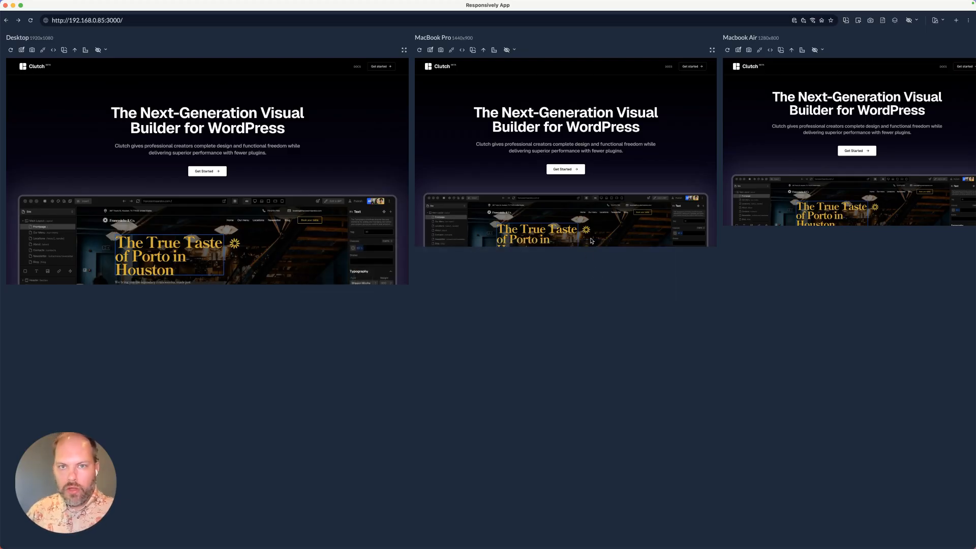
scroll(591, 241, right, 10)
scroll(290, 240, left, 10)
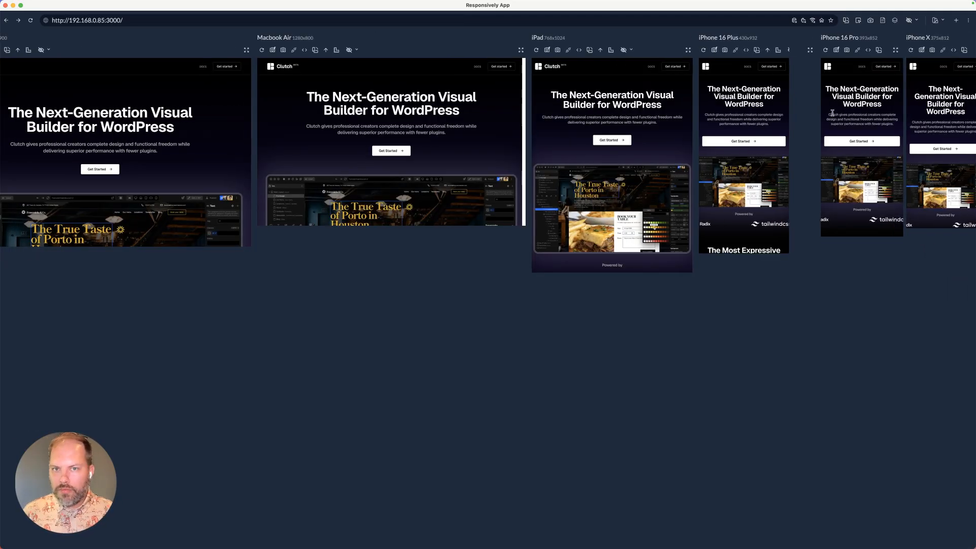
scroll(290, 240, down, 6)
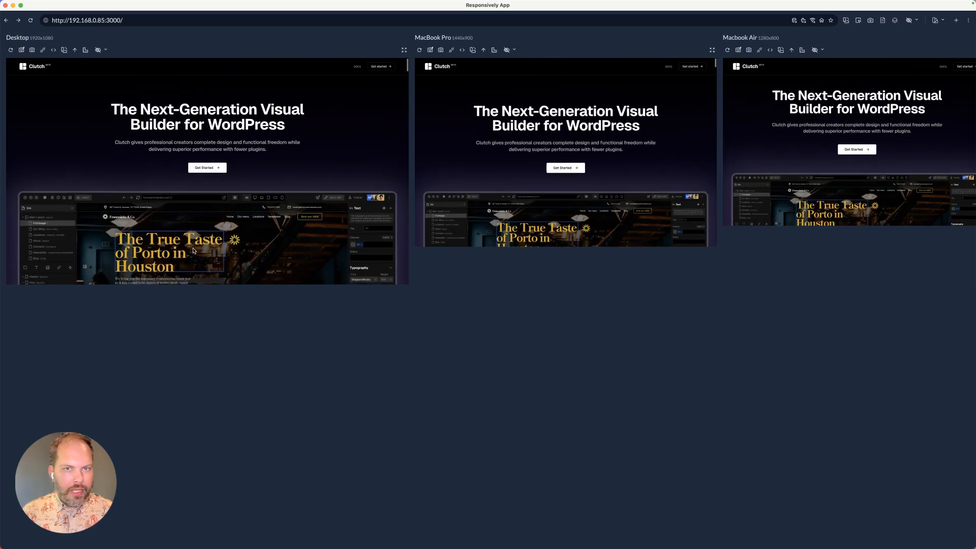
scroll(193, 250, down, 8)
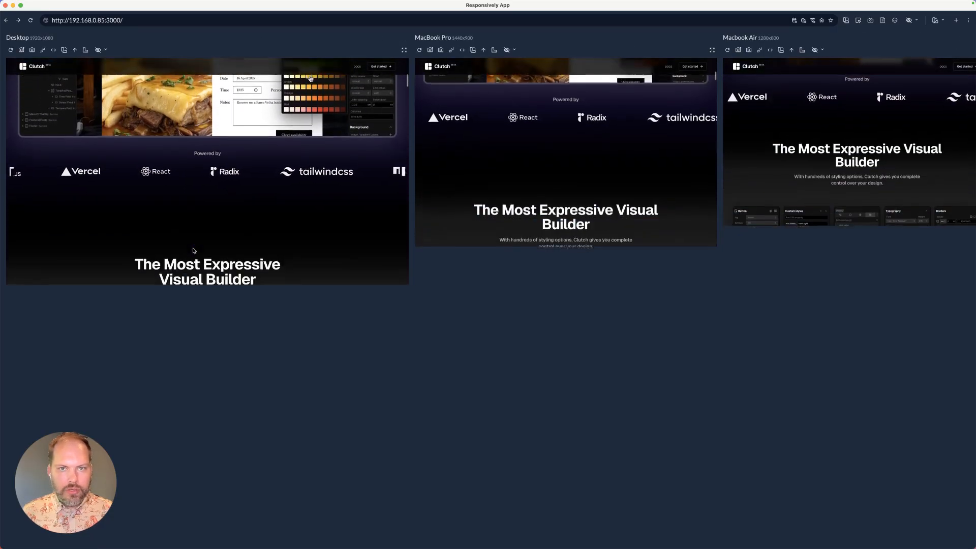
scroll(193, 250, up, 1)
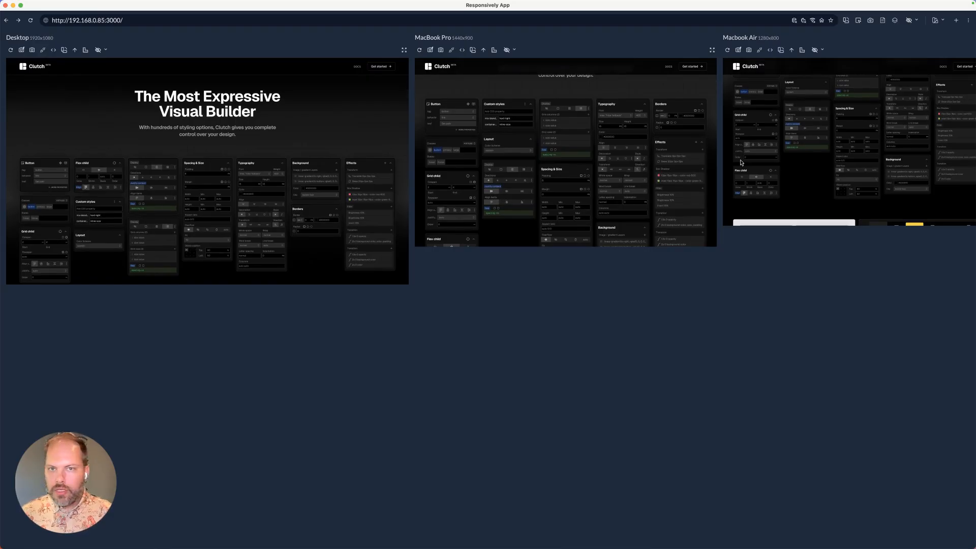
scroll(784, 297, right, 10)
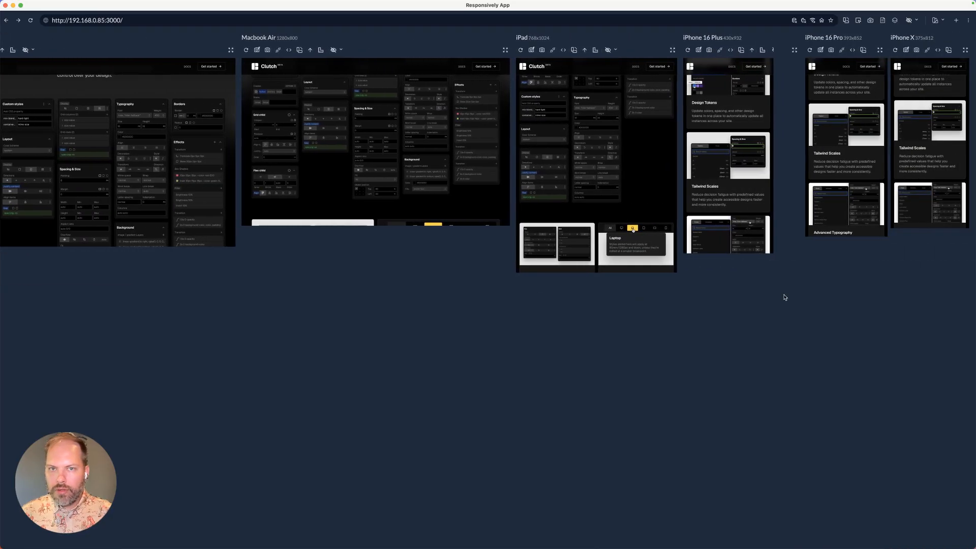
- Look through the homepage in the synced device previews down to Harness the Power of Headless and return to the hero
scroll(639, 216, down, 8)
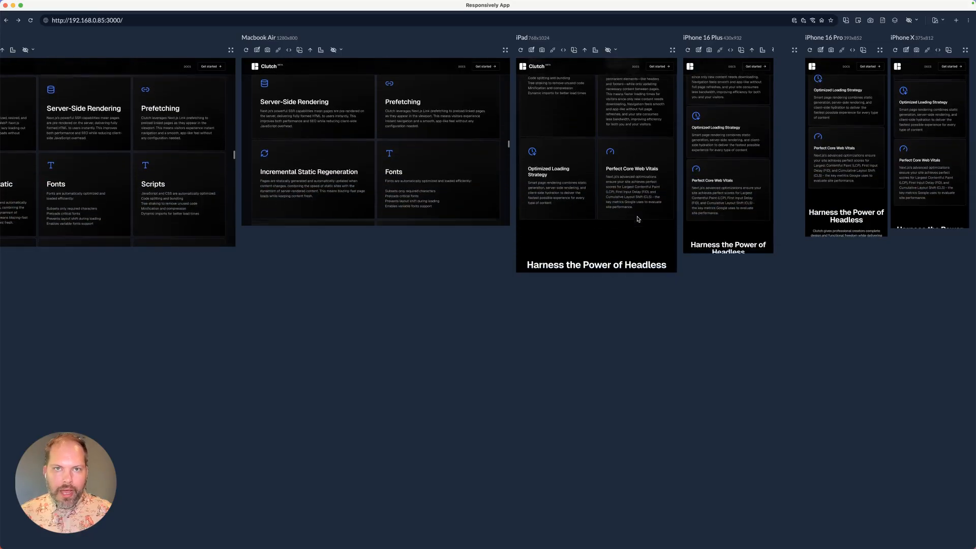
scroll(456, 188, up, 10)
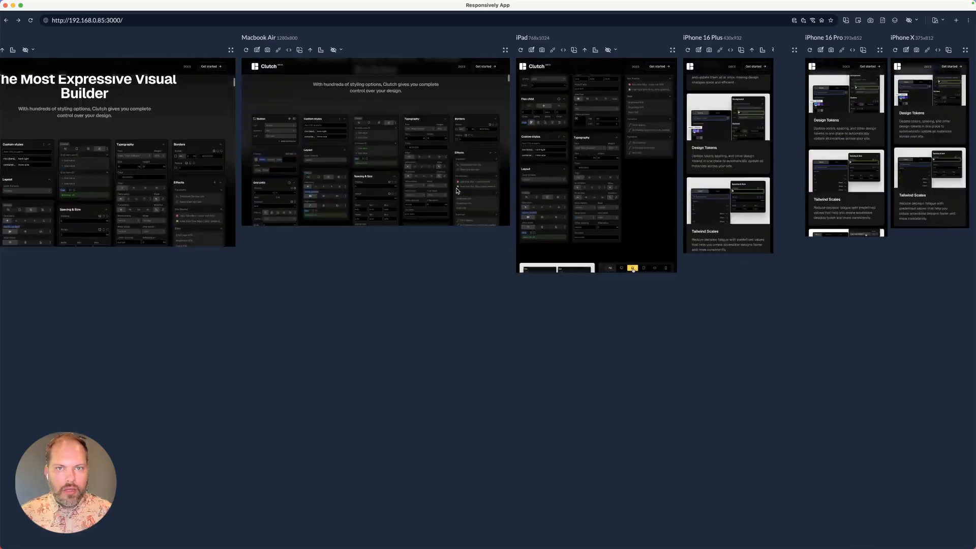
scroll(456, 188, up, 3)
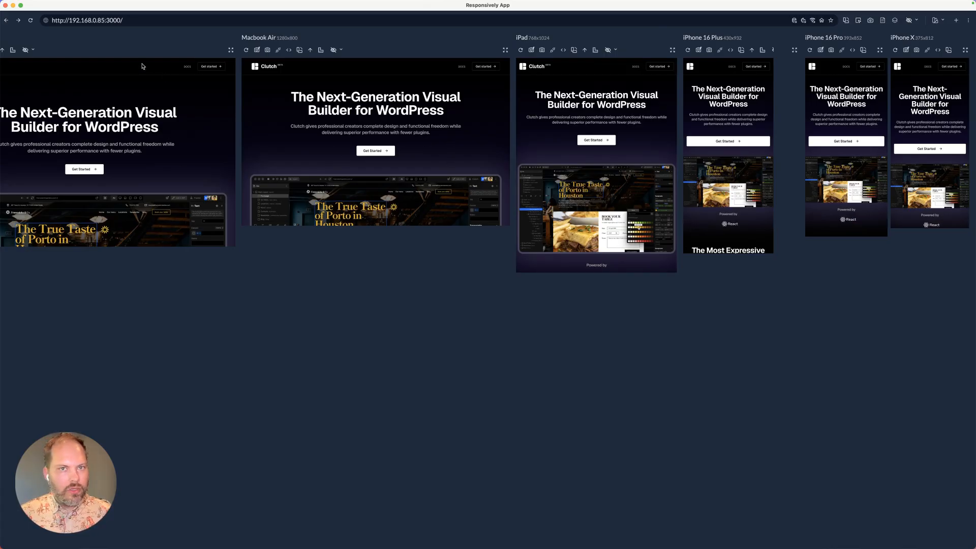
- Switch back to Clutch and check the WordPress connection settings, leaving the site URL empty
key(super+Tab)
key(super+Tab)
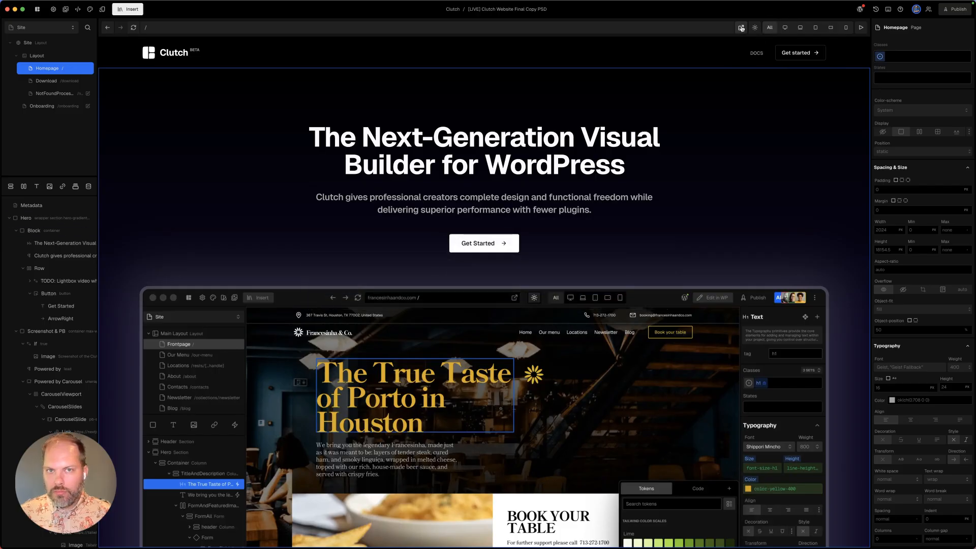
click(859, 10)
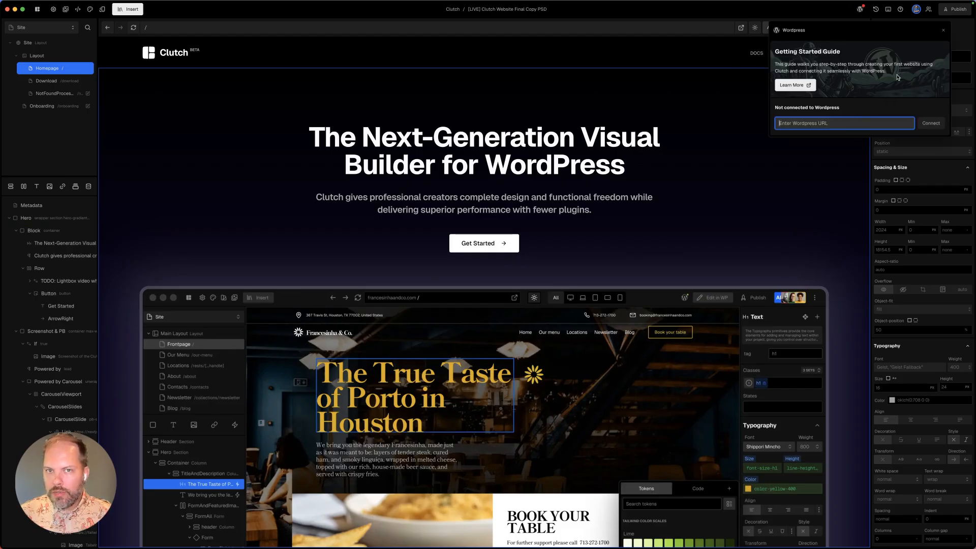
click(861, 11)
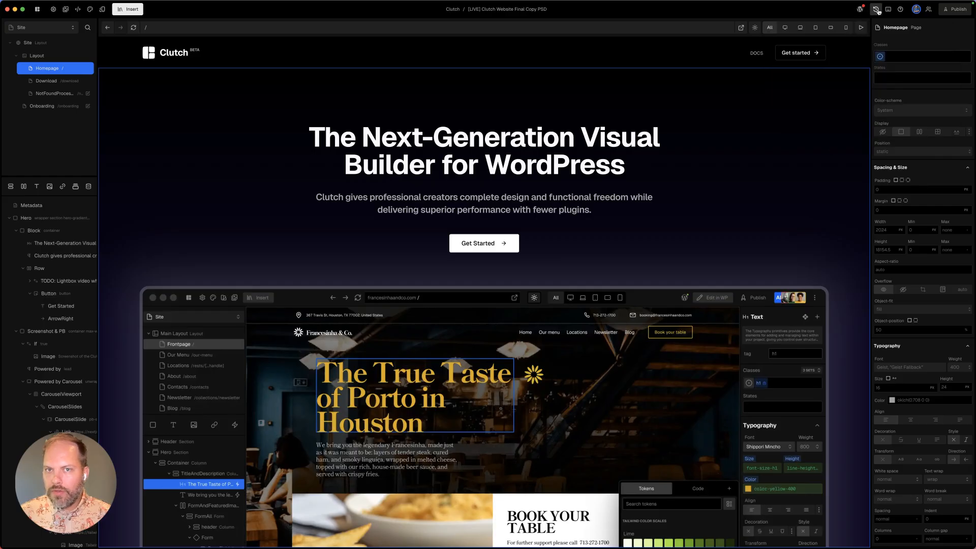
- Review the project's revision history and set the newest revision's description to "Good copy!"
click(876, 10)
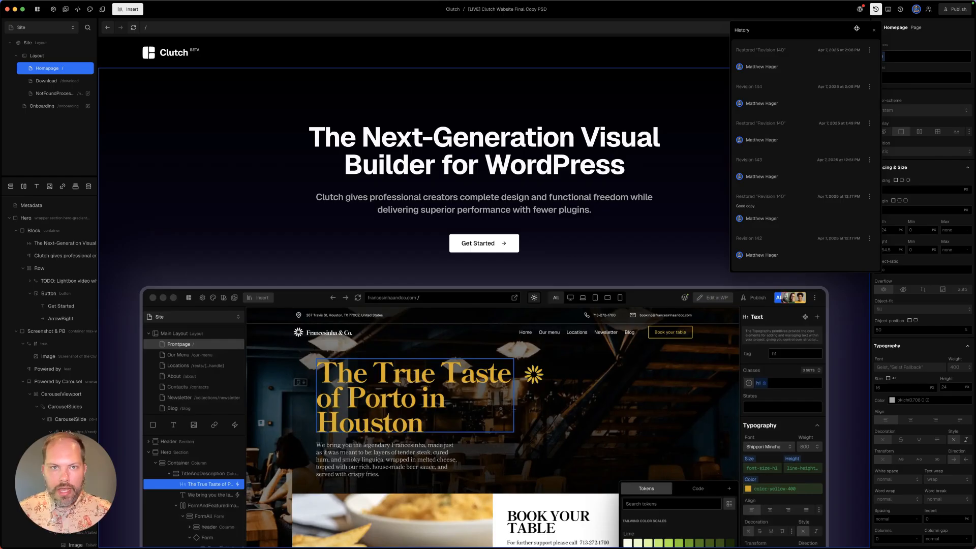
mouse_move(787, 72)
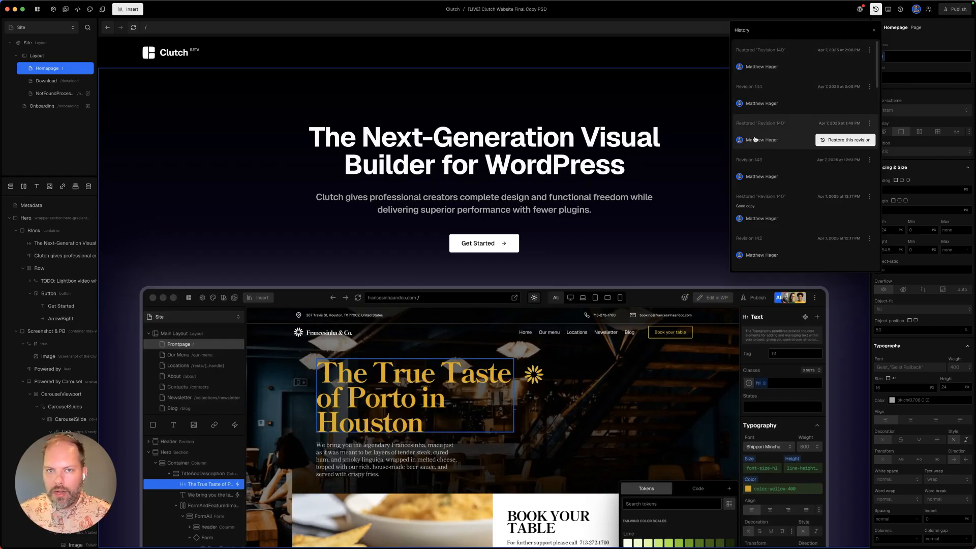
scroll(762, 241, down, 1)
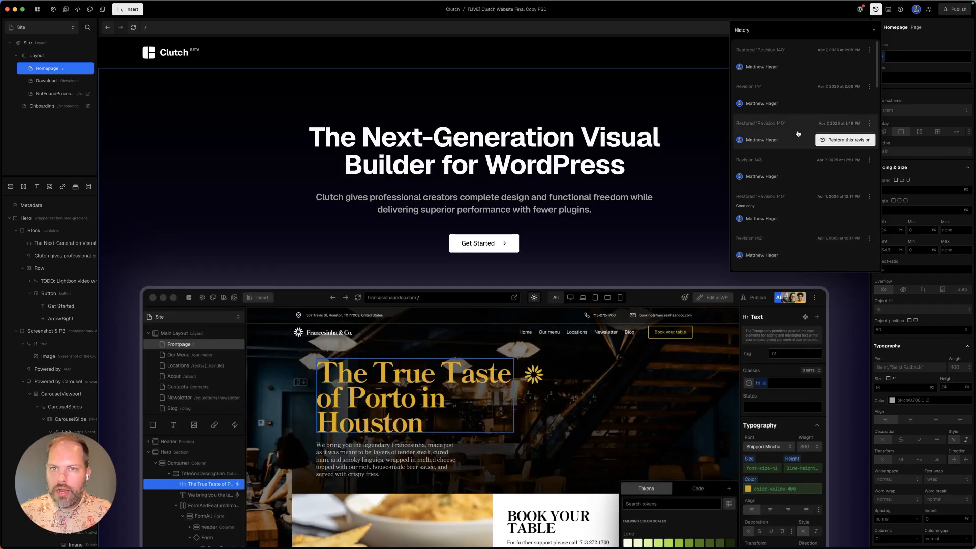
click(870, 49)
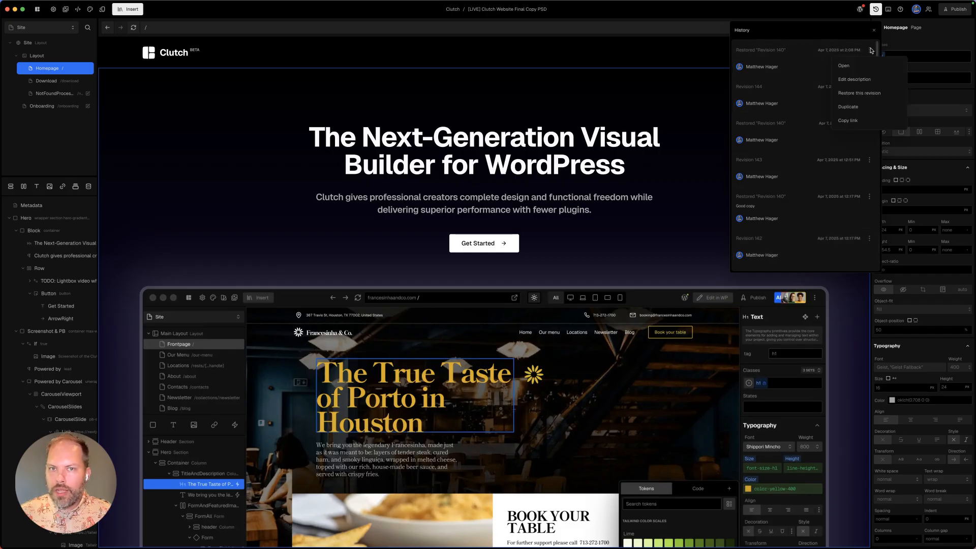
click(856, 80)
text(Go)
key(BackSpace)
key(BackSpace)
key(BackSpace)
key(BackSpace)
key(BackSpace)
key(BackSpace)
key(BackSpace)
text(ood copy!)
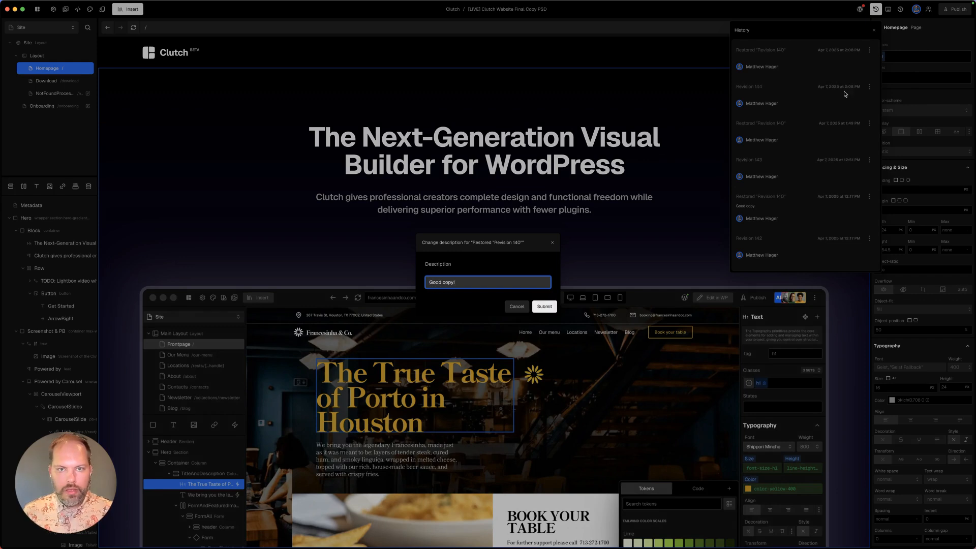
key(Return)
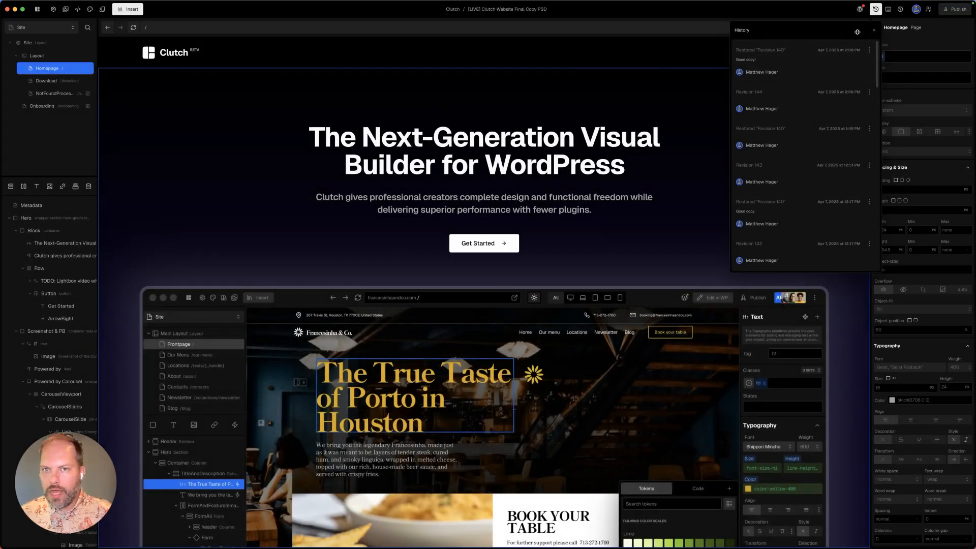
click(874, 31)
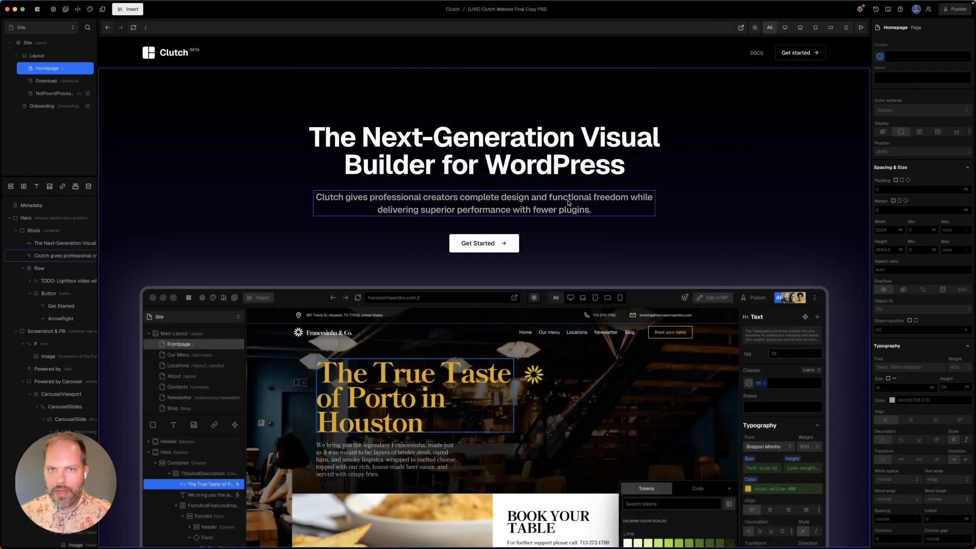
- Review the keyboard shortcuts list and read through the online documentation's Introduction page down to Join our Community
click(887, 10)
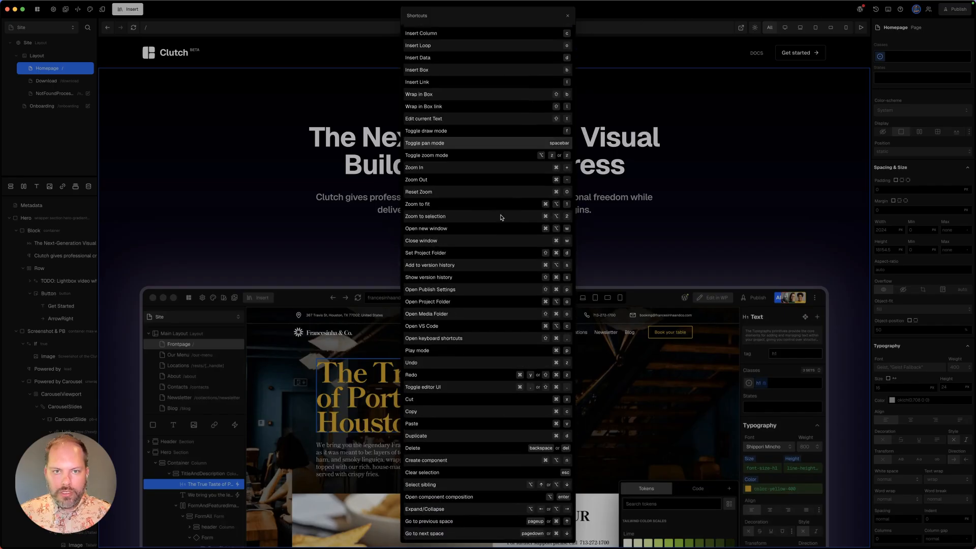
click(568, 17)
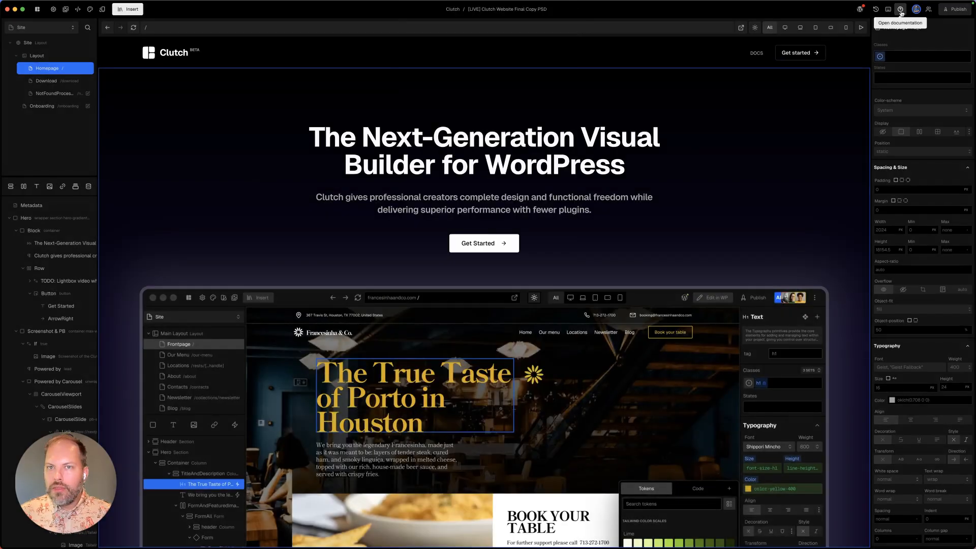
click(900, 11)
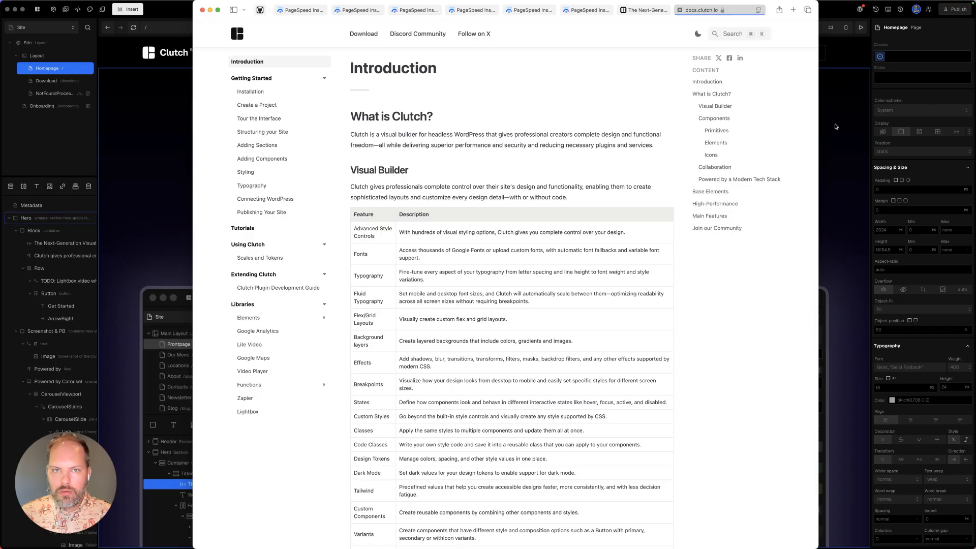
scroll(458, 210, down, 20)
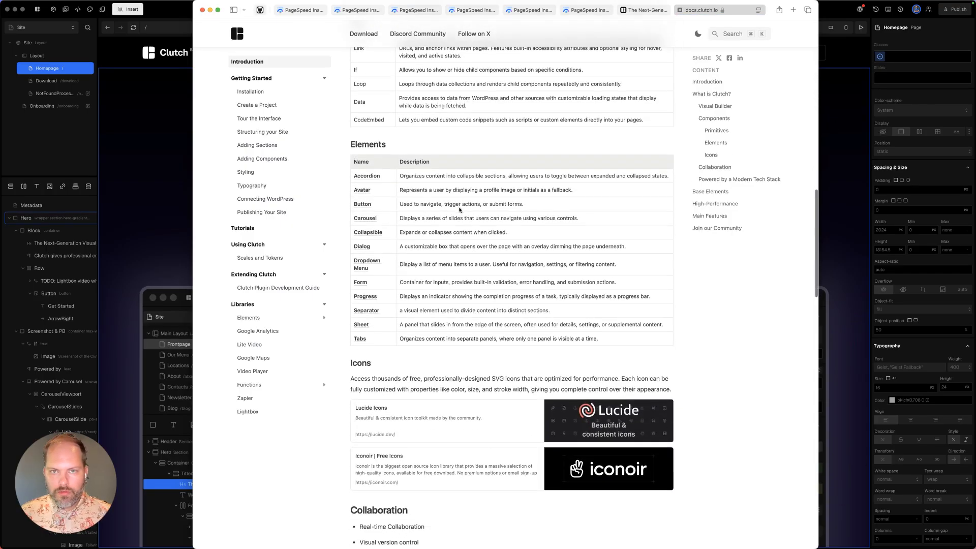
click(715, 228)
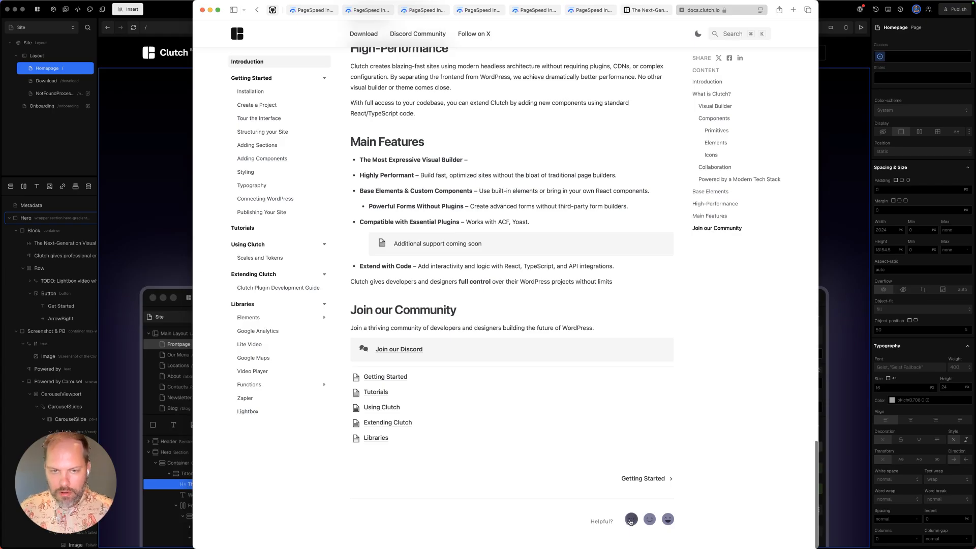
scroll(531, 370, up, 3)
click(850, 141)
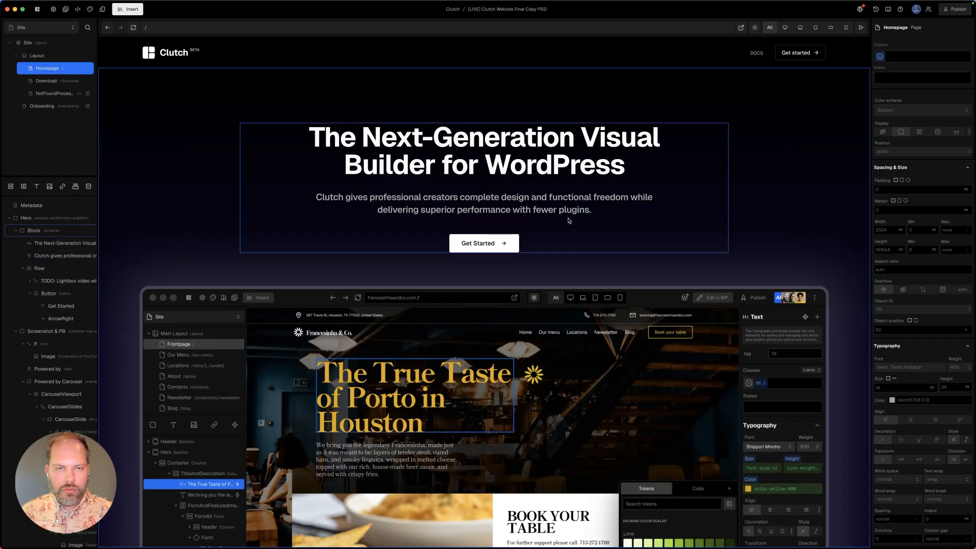
- Examine the project's sharing and user access settings without changing them, and open the publish destinations
click(928, 9)
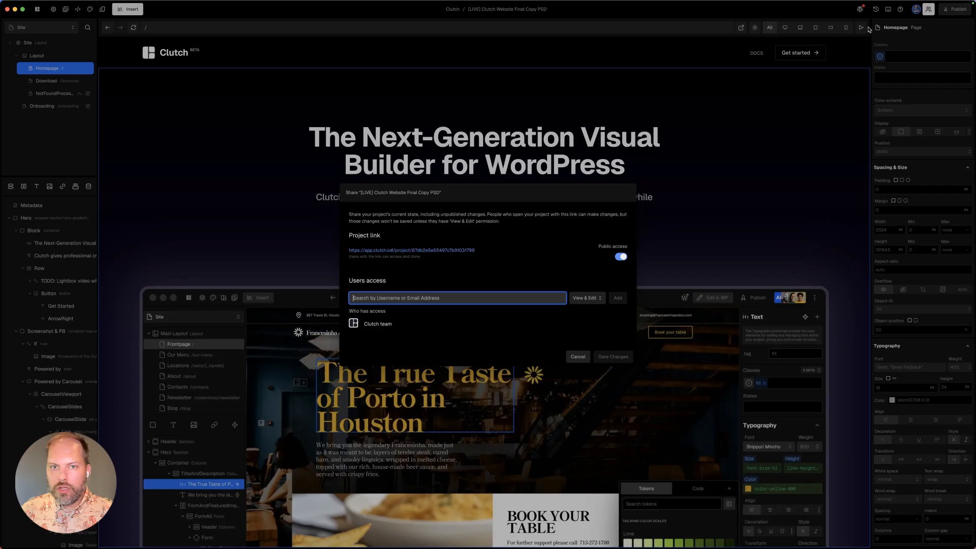
click(578, 357)
key(ctrl+Right)
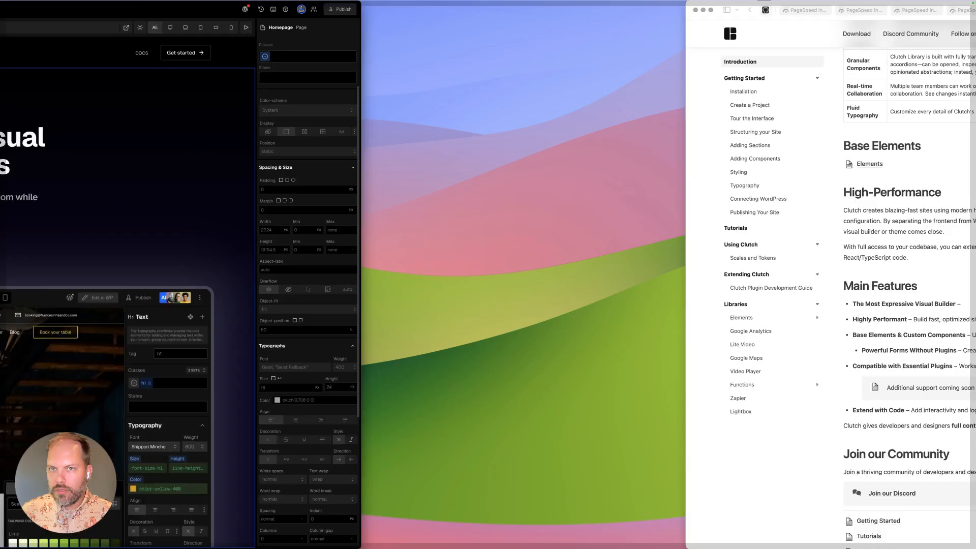
key(ctrl+Left)
click(943, 11)
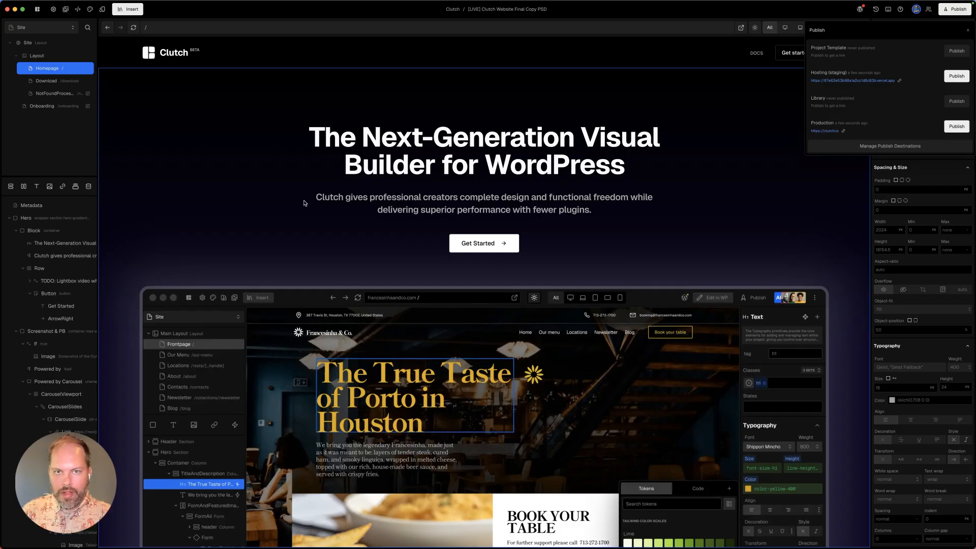
- Select the hero heading on the homepage and examine its properties and the layer structure down to the carousel slides
click(449, 173)
click(449, 174)
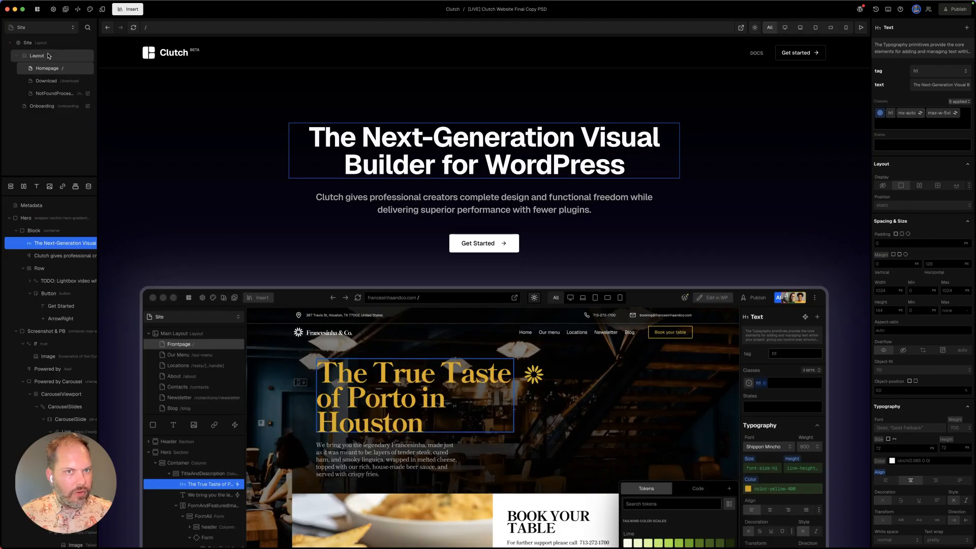
scroll(56, 305, down, 2)
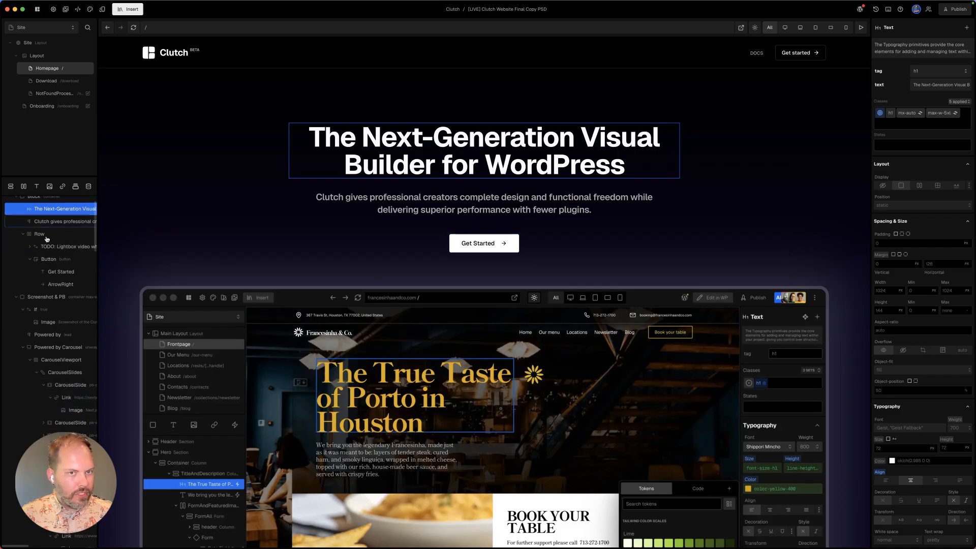
scroll(61, 376, down, 2)
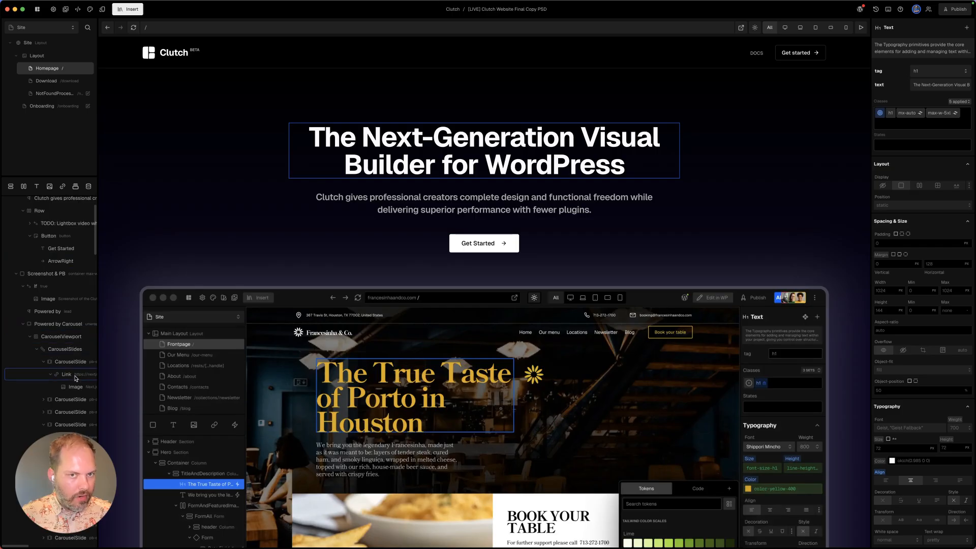
scroll(361, 385, down, 10)
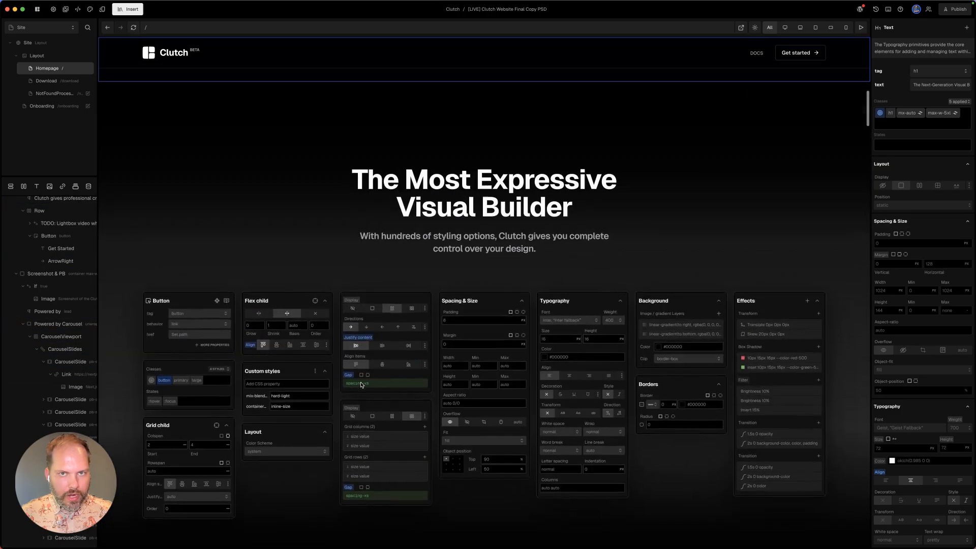
- Inspect the Next.js logo image and the Powered by Carousel, including the description of its stopOnMouseEnter property
click(73, 387)
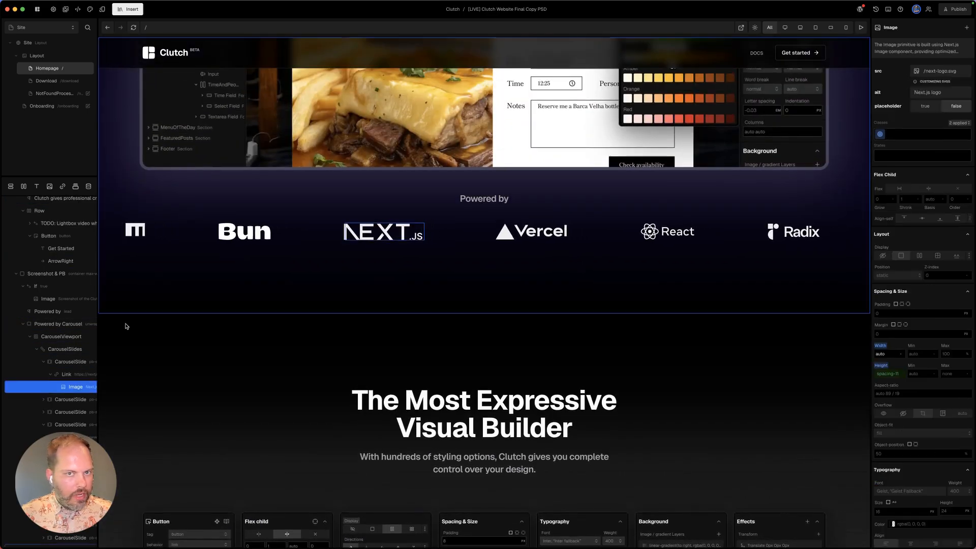
click(46, 324)
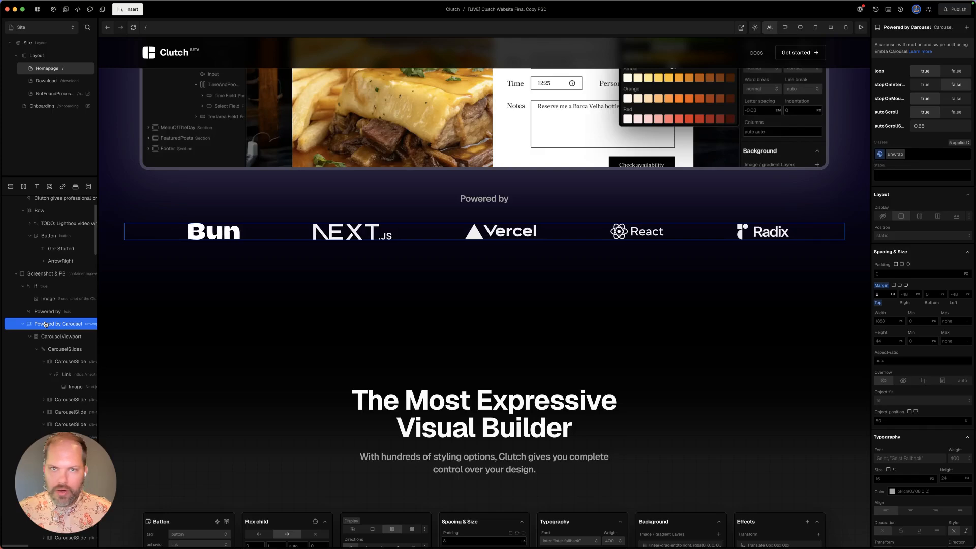
key(ctrl+Right)
key(ctrl+Left)
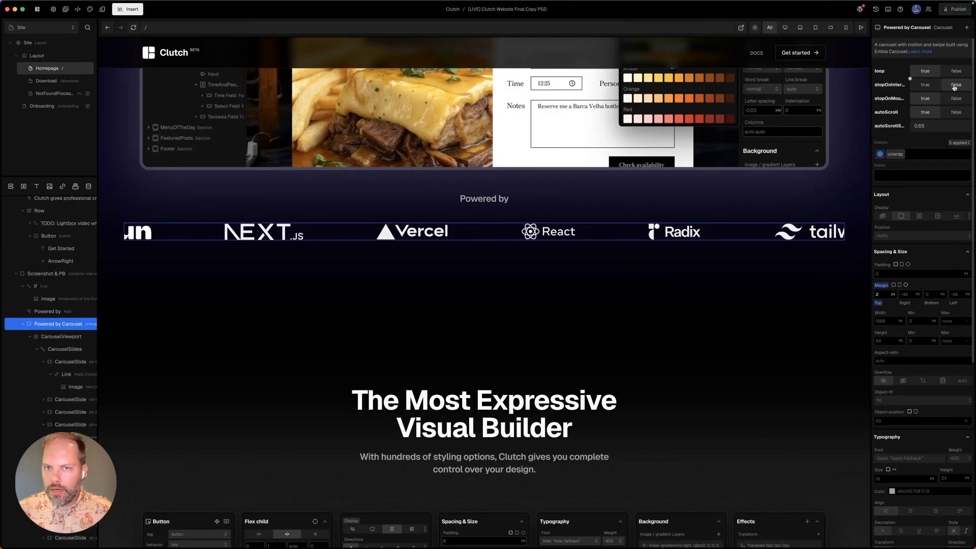
right_click(893, 101)
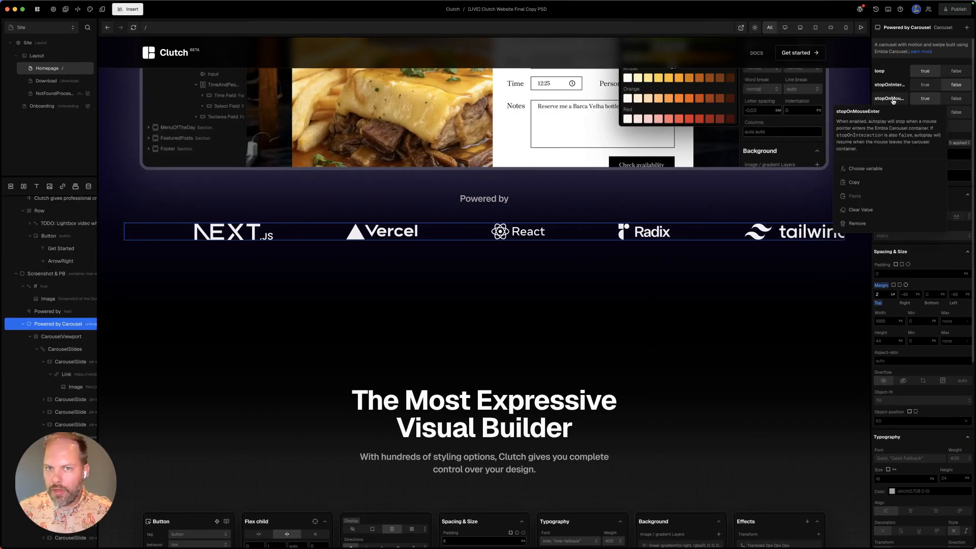
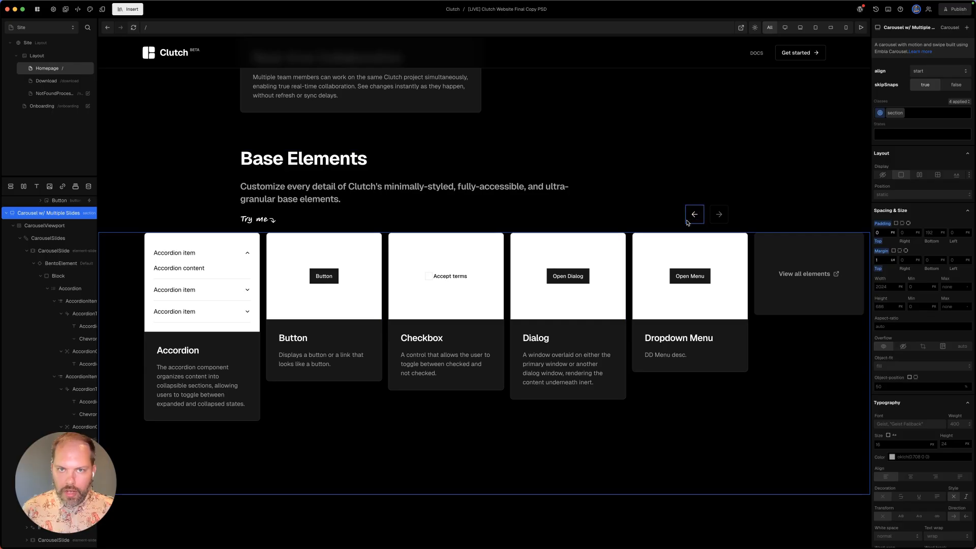
- Inspect the previous-slide button's disabled binding, including its negate function and the variables available for the value parameter
scroll(61, 258, up, 1)
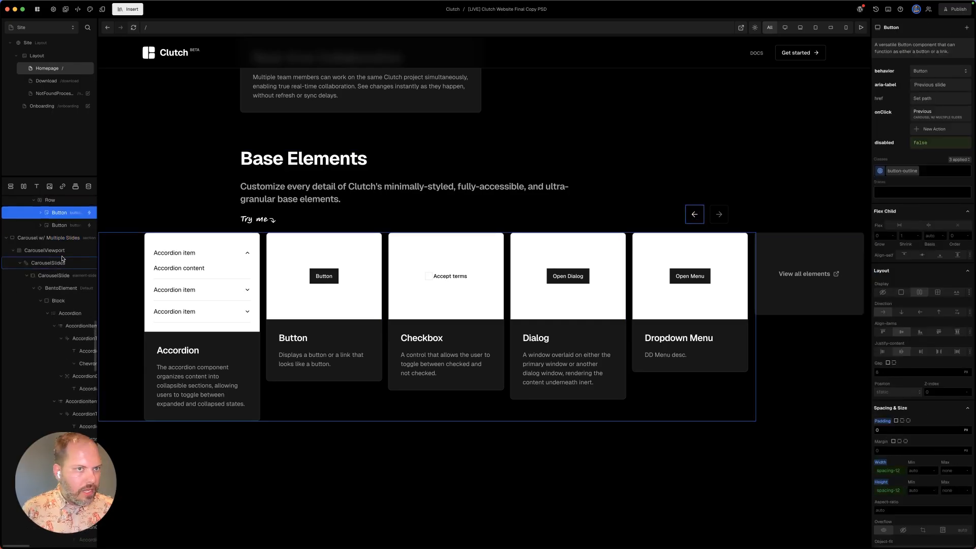
click(39, 253)
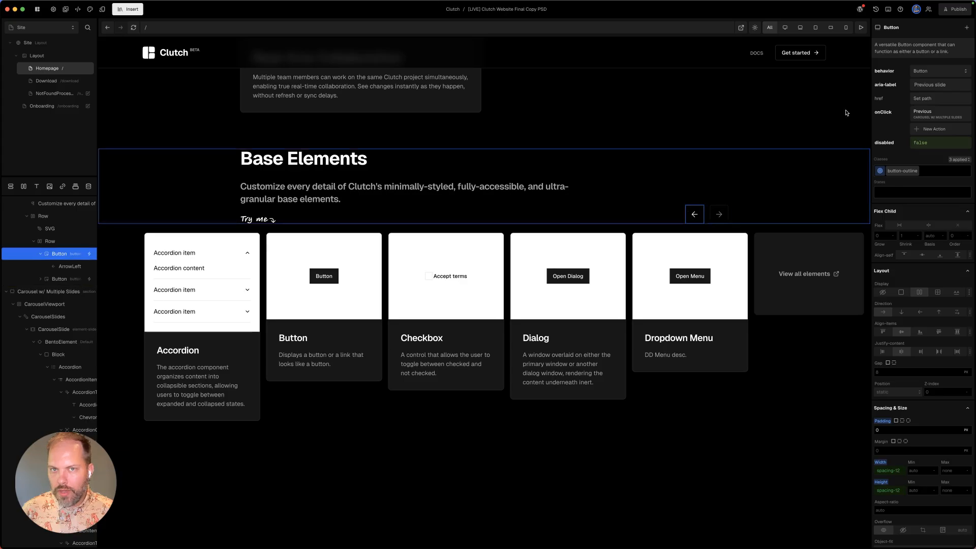
click(918, 143)
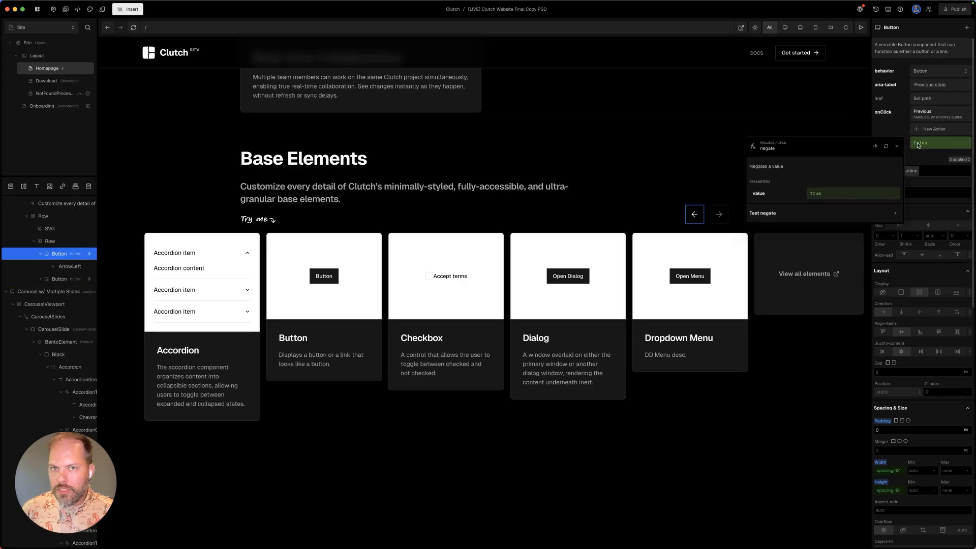
click(817, 197)
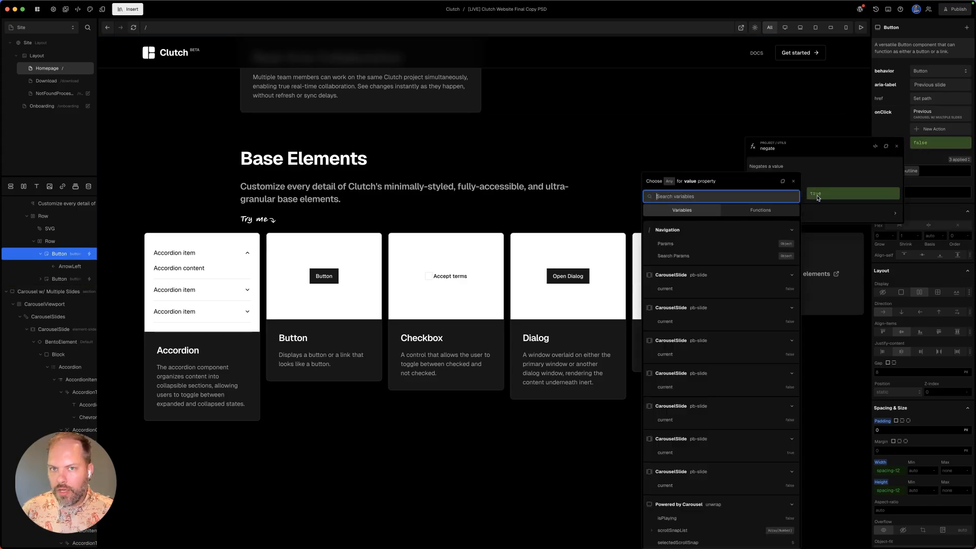
scroll(738, 506, down, 10)
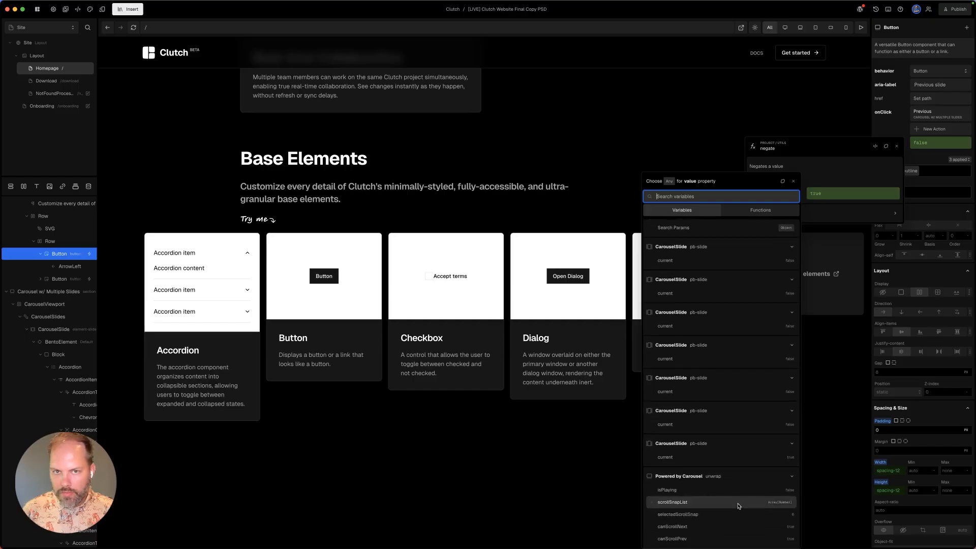
scroll(738, 505, up, 10)
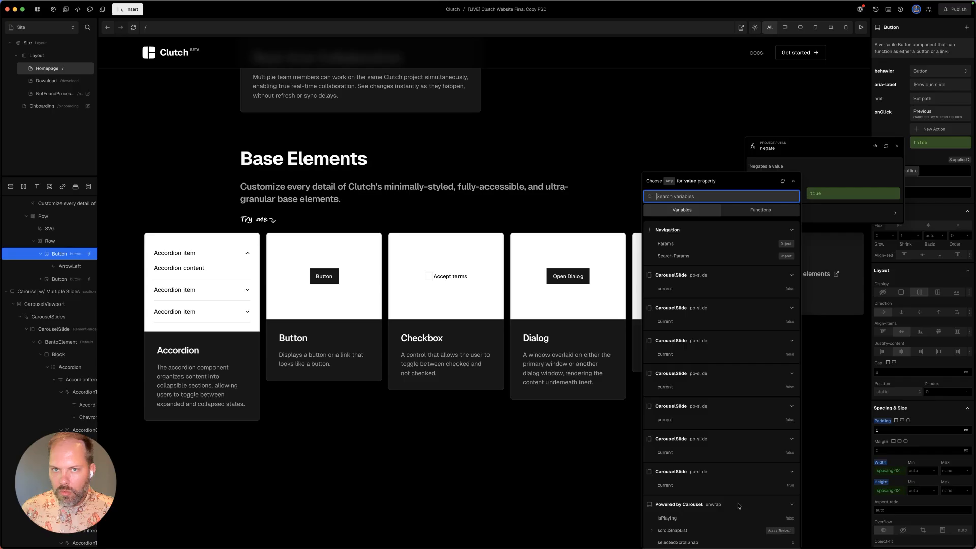
click(793, 183)
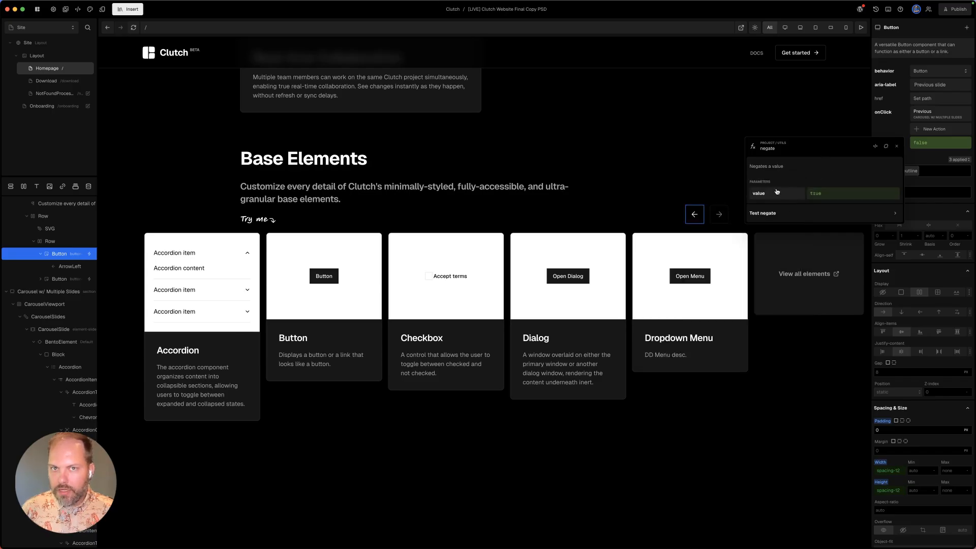
click(894, 147)
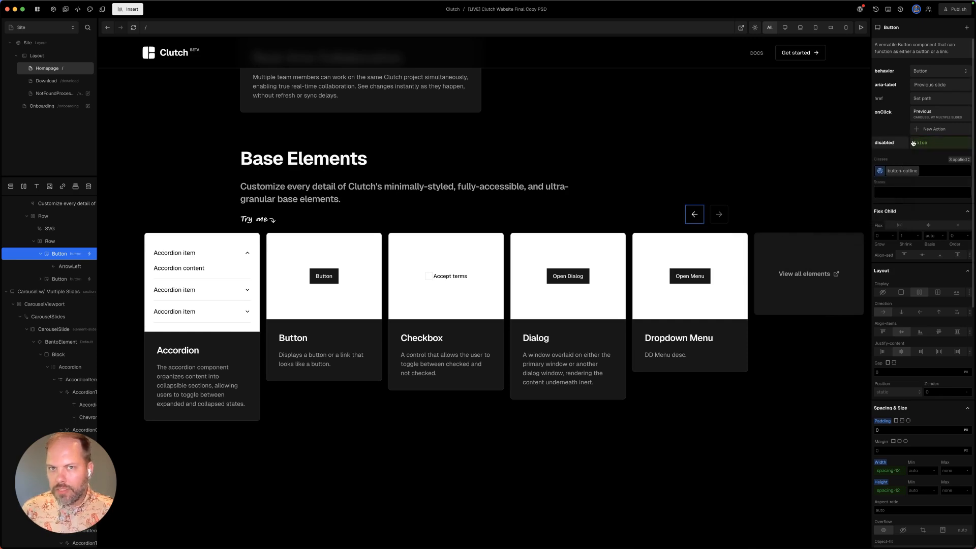
- Preview the homepage and test the Base Elements carousel with its previous and next arrows, closing the preview when done
key(super+p)
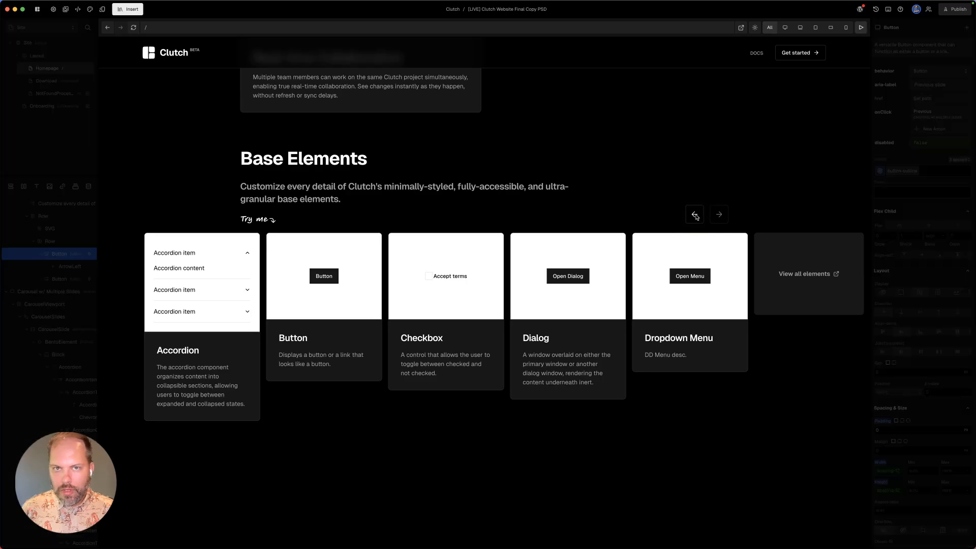
click(694, 215)
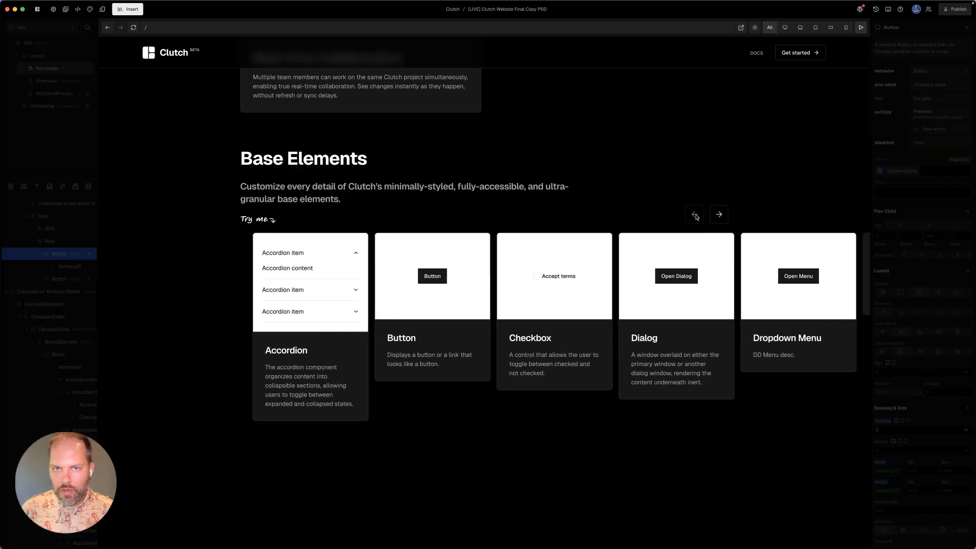
click(725, 216)
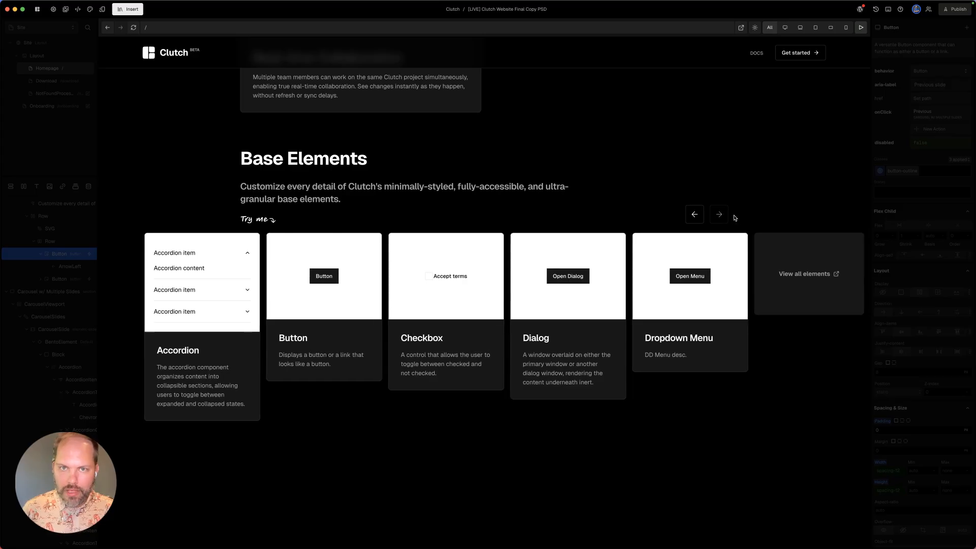
click(693, 215)
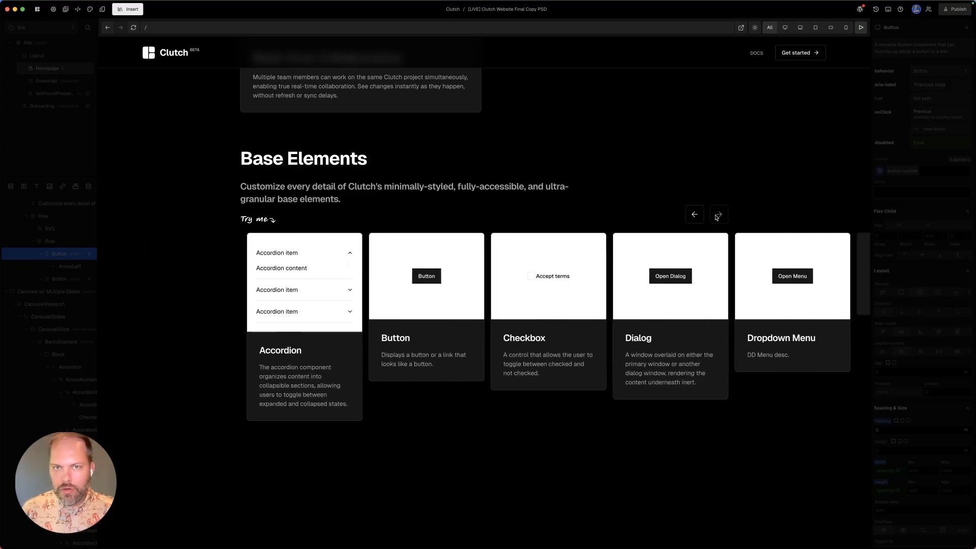
key(Escape)
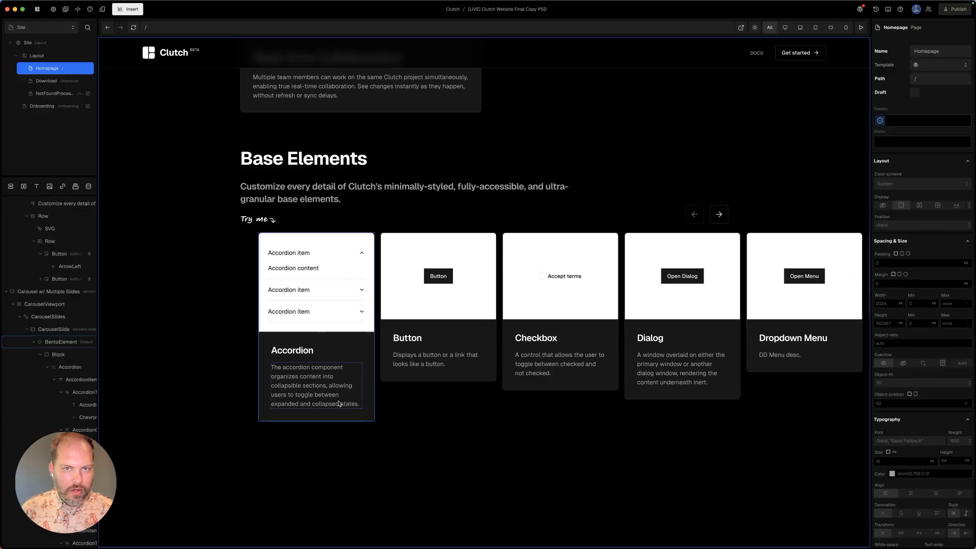
- Inspect the Accordion card's BentoElement, its parent Carousel w/ Multiple Slides and the nested Accordion component
click(360, 343)
scroll(59, 355, down, 3)
scroll(59, 355, up, 3)
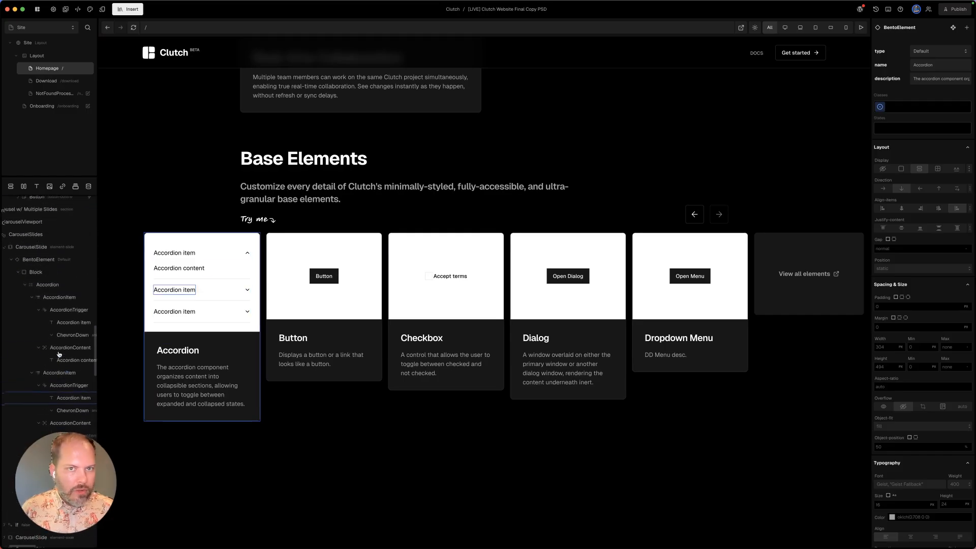
click(39, 212)
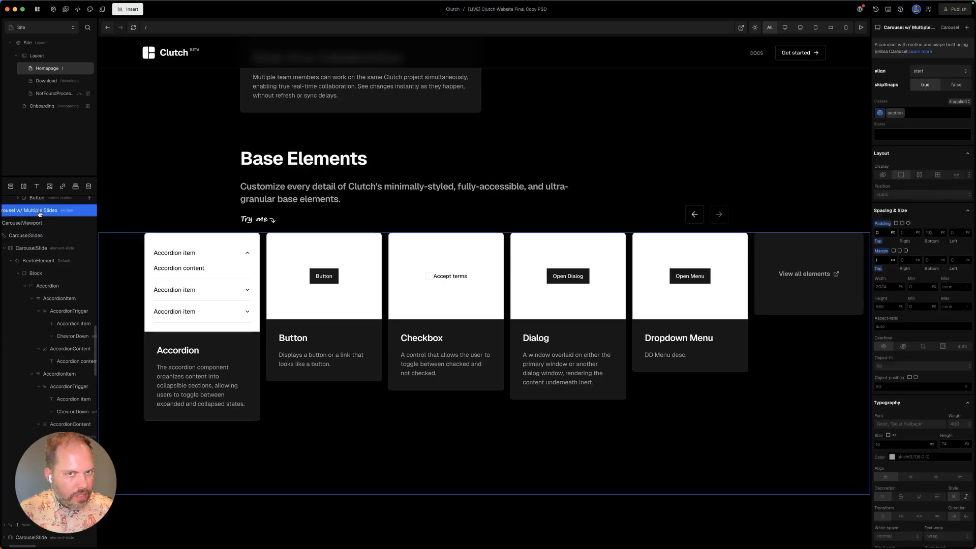
click(61, 288)
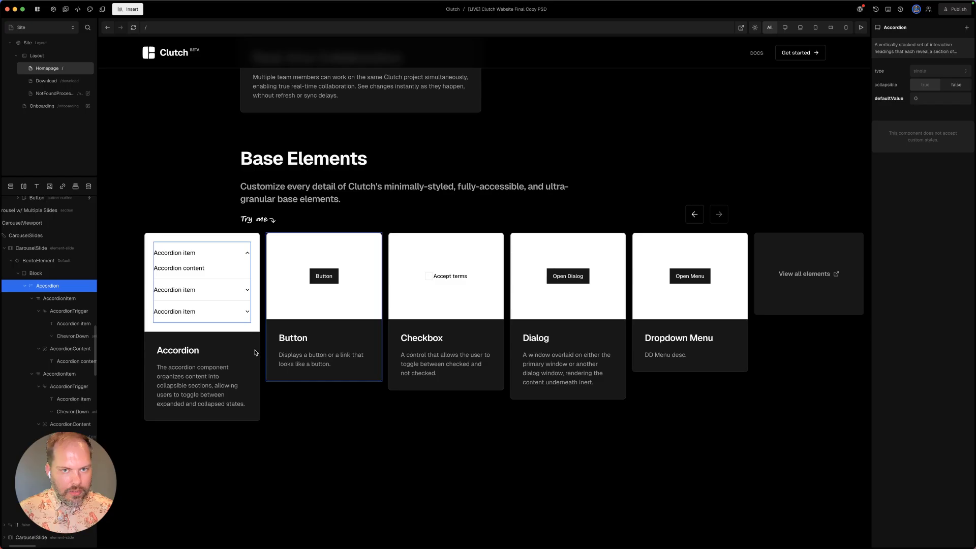
- Expand the second accordion item directly on the canvas to try the component's interactivity while editing
click(189, 295)
click(183, 297)
click(190, 269)
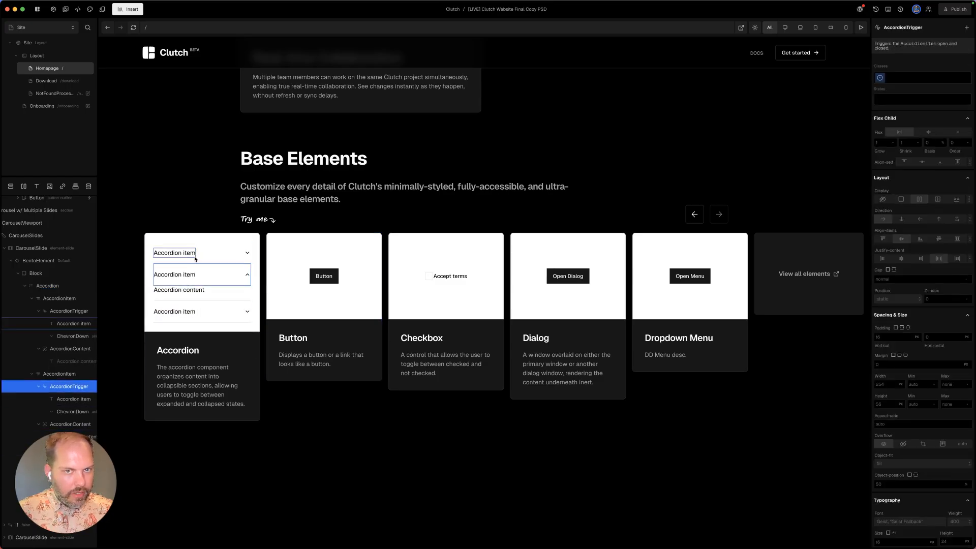
- Open the Dropdown Menu card's menu and its Submenu on the canvas, and close them by selecting the Dialog card
click(699, 276)
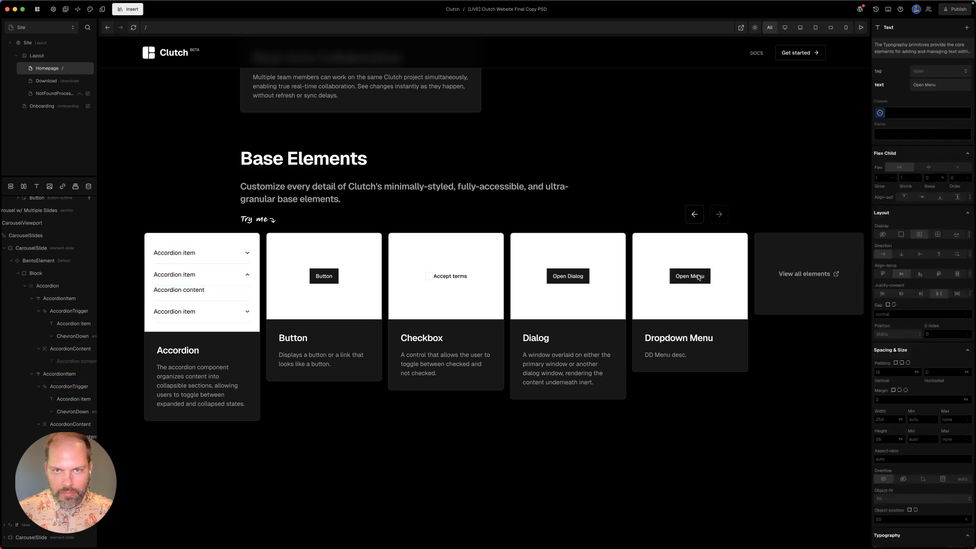
click(686, 354)
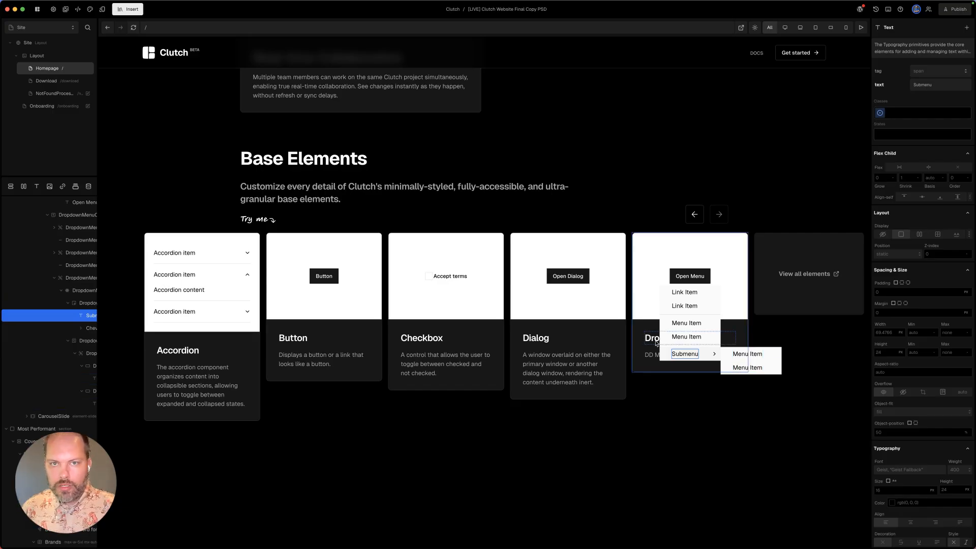
click(610, 349)
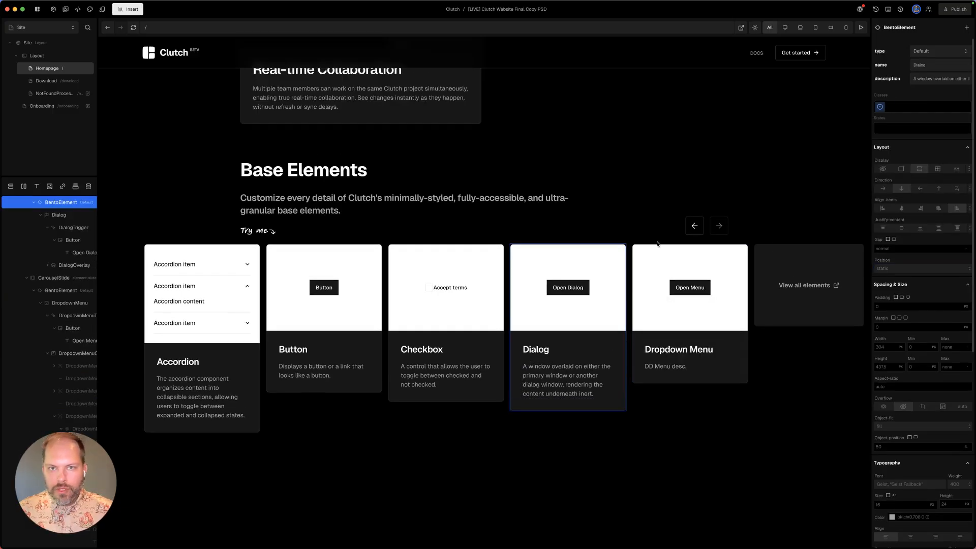
- Select the heading The Most Expressive Visual Builder and examine the instance styles applied to it
scroll(354, 181, up, 6)
scroll(354, 182, up, 15)
scroll(438, 174, up, 10)
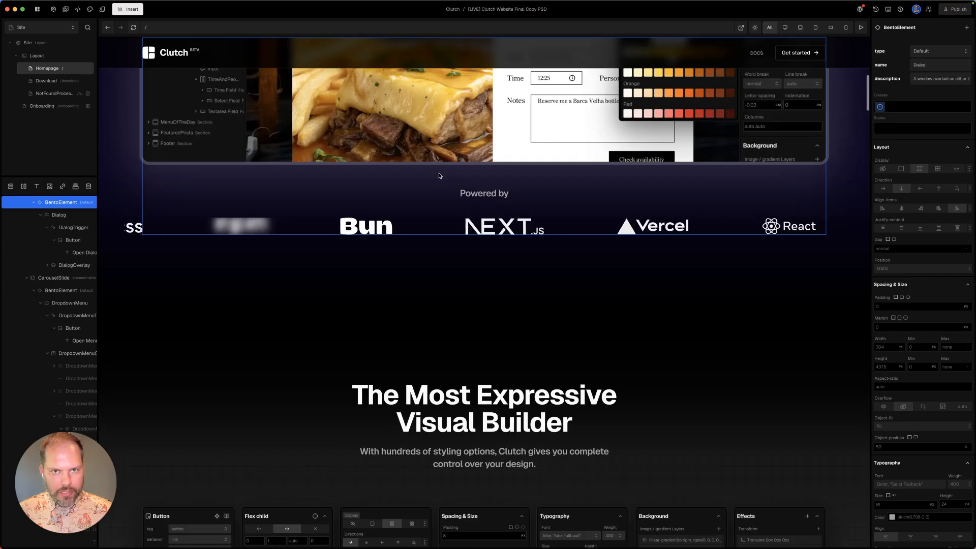
click(469, 346)
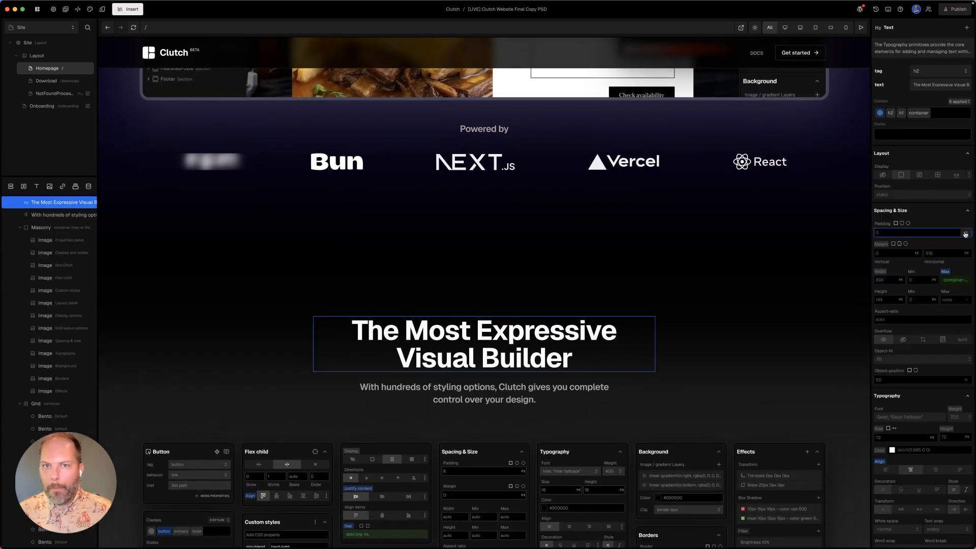
click(879, 114)
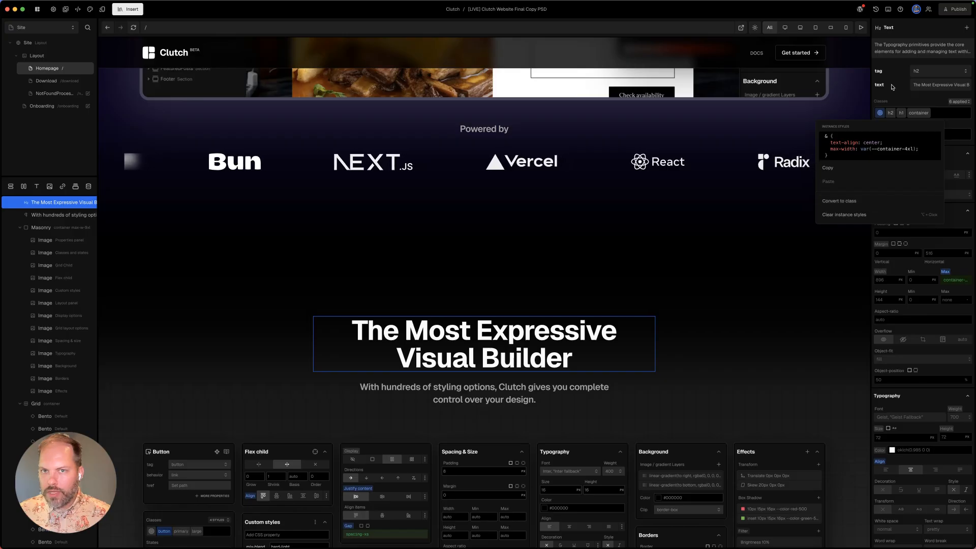
click(890, 112)
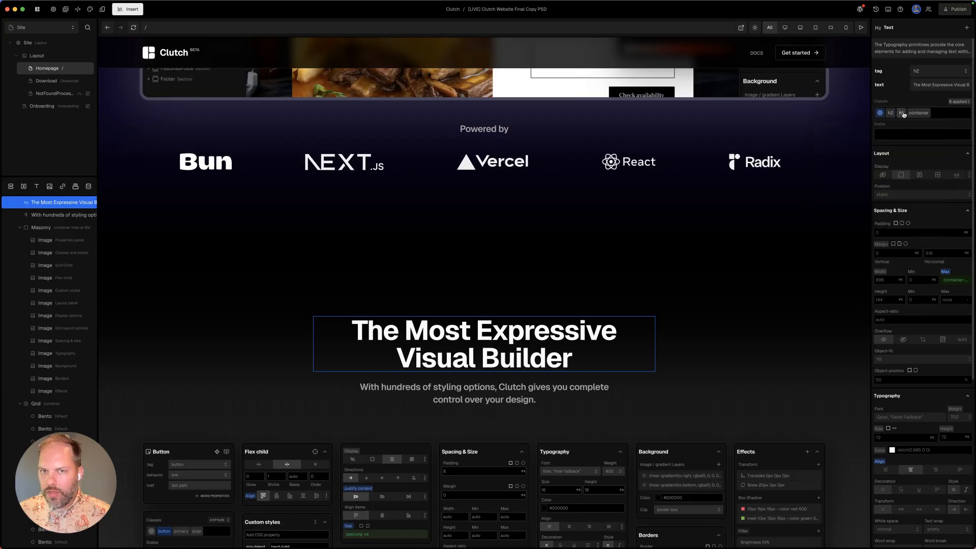
- Review the styles of the heading's h1 class and the list of other classes available in the project
click(901, 113)
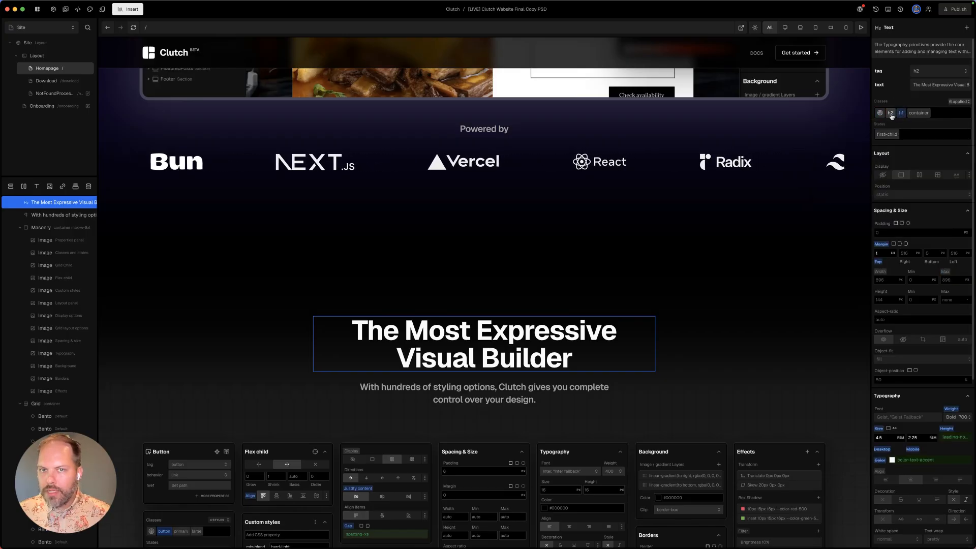
click(891, 114)
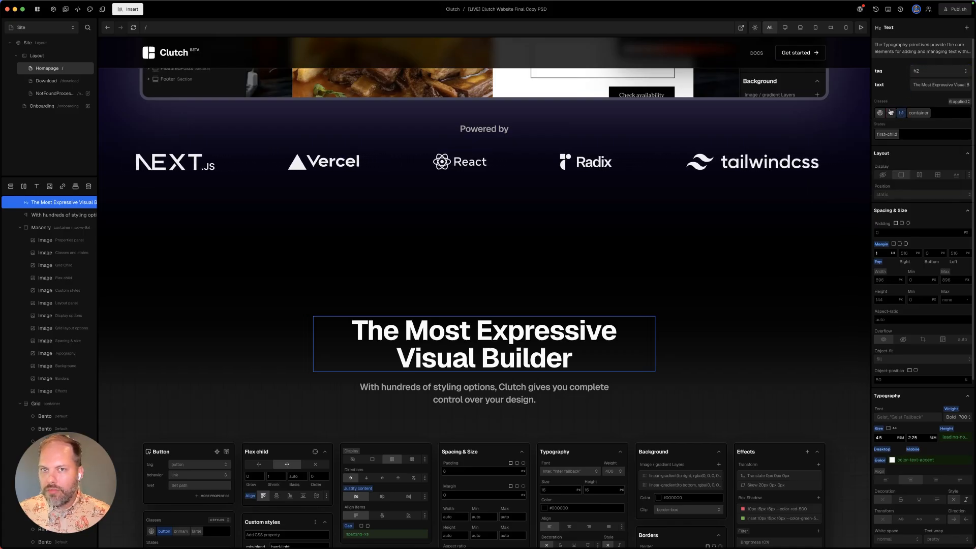
mouse_move(903, 114)
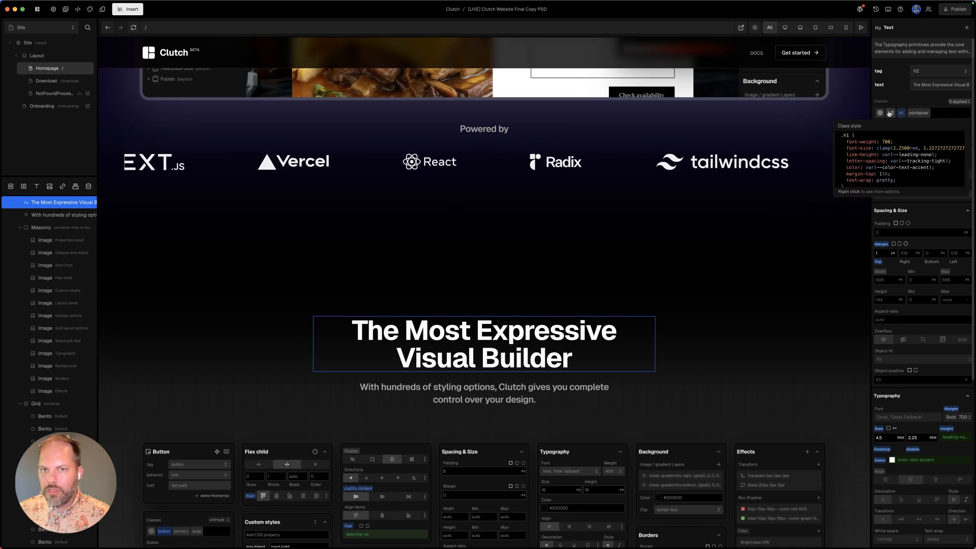
click(938, 113)
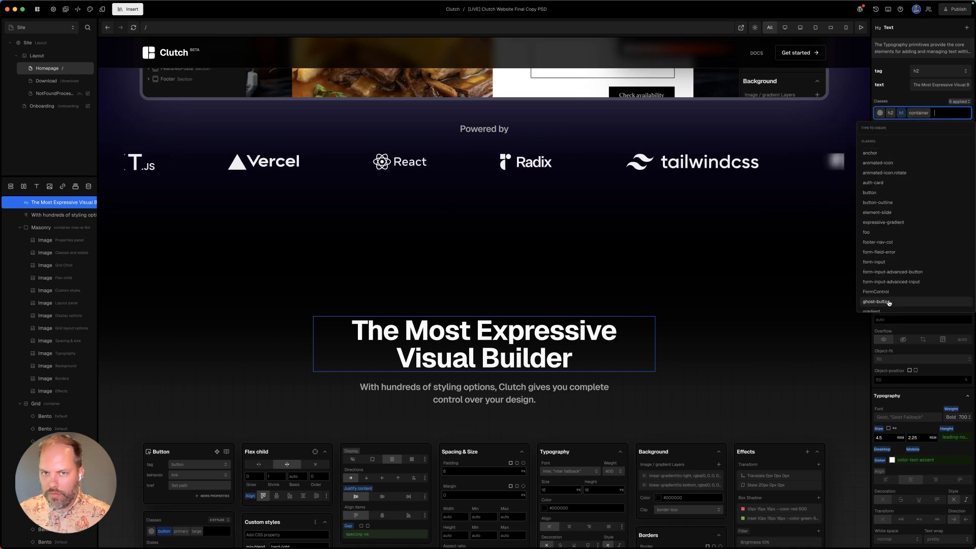
click(915, 104)
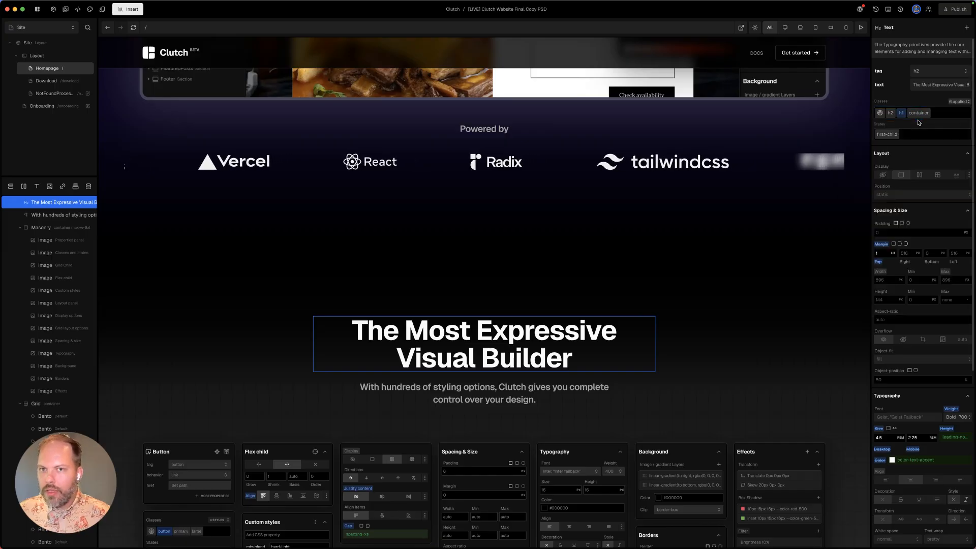
- Add the hover state to the heading's container class
click(918, 115)
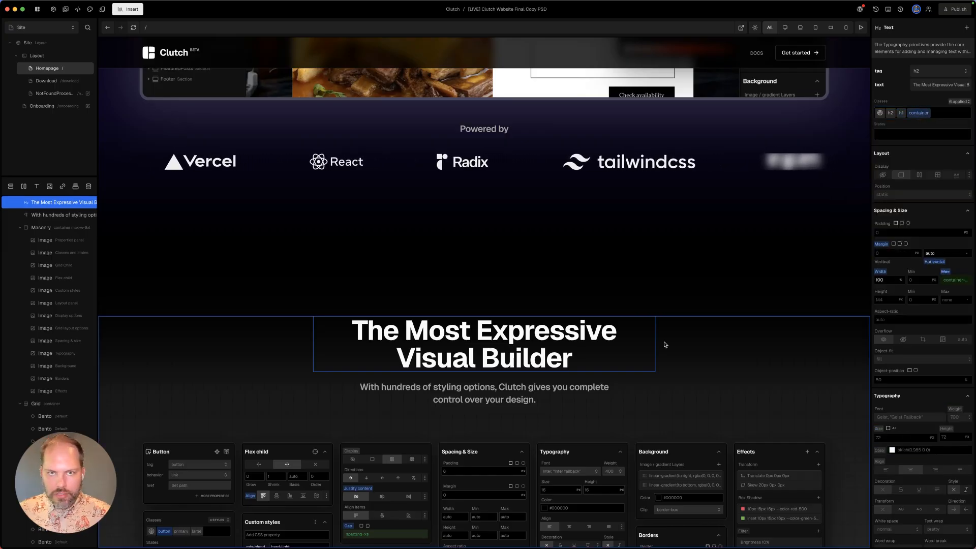
click(887, 135)
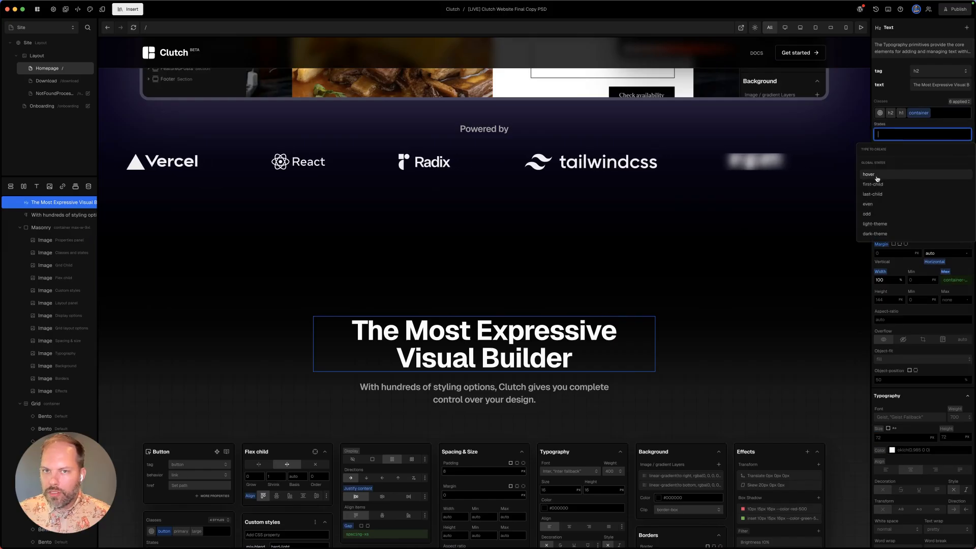
click(870, 174)
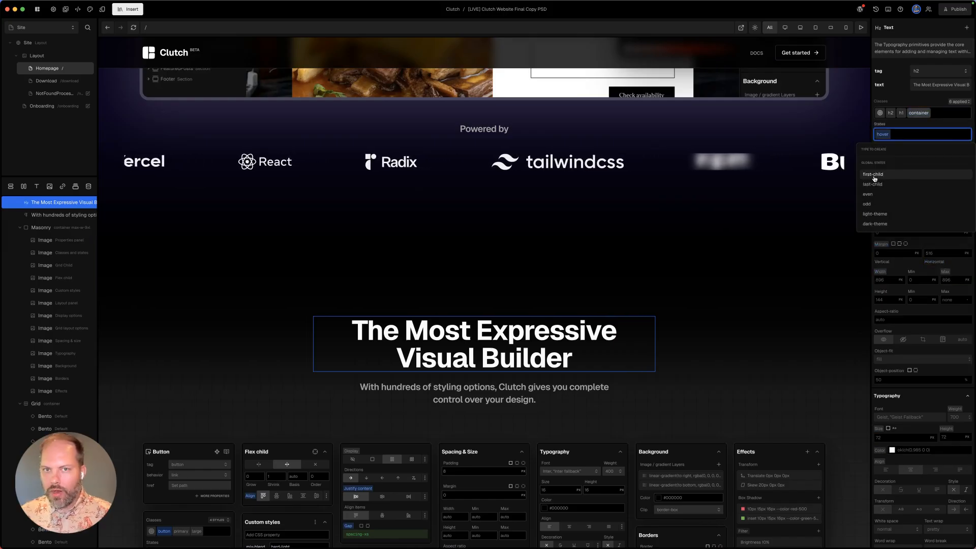
click(874, 138)
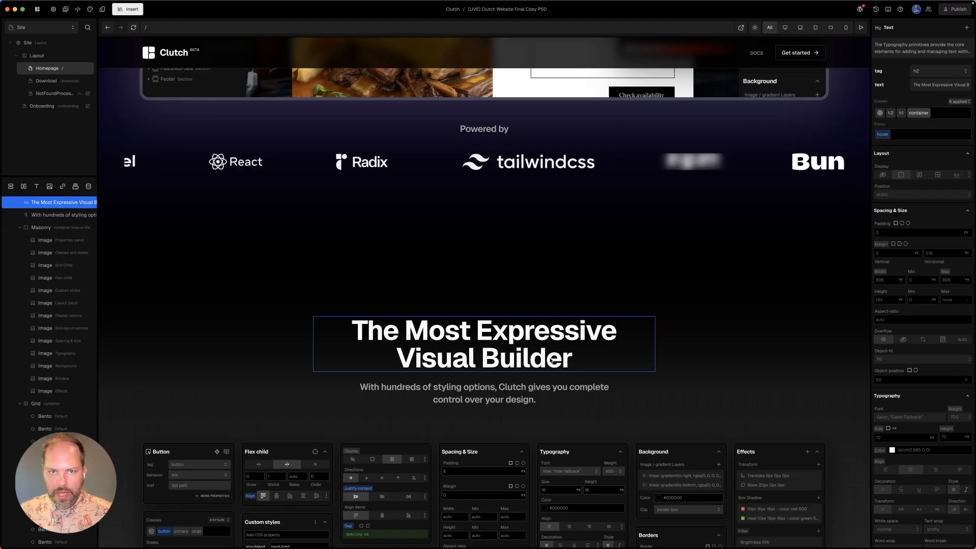
- Set the text color of the heading container class's hover state to dark blue #1c2a78
scroll(893, 407, down, 2)
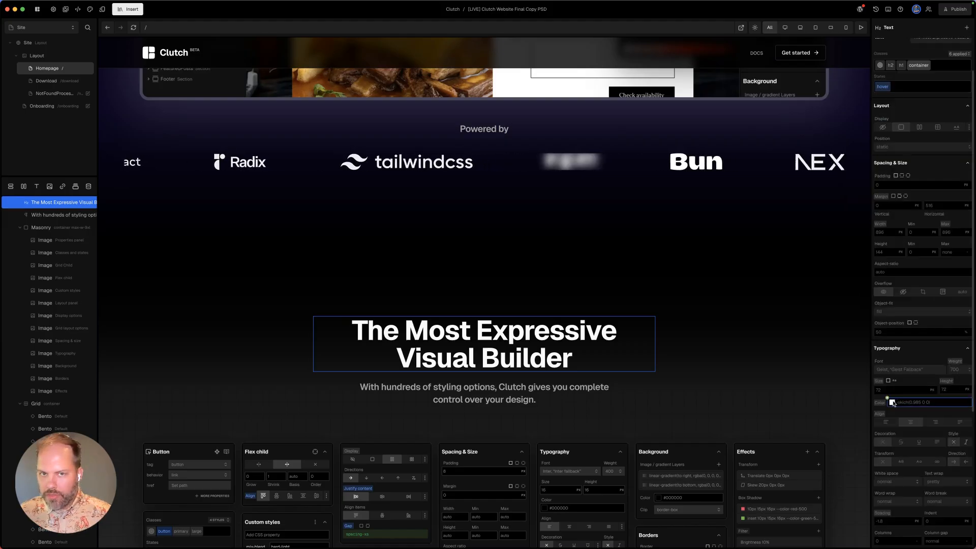
click(892, 403)
click(848, 463)
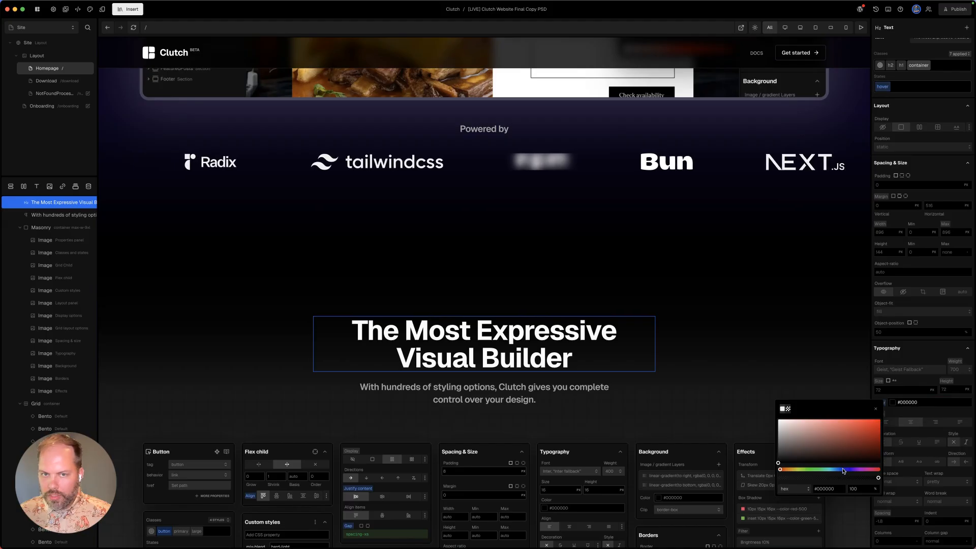
click(855, 443)
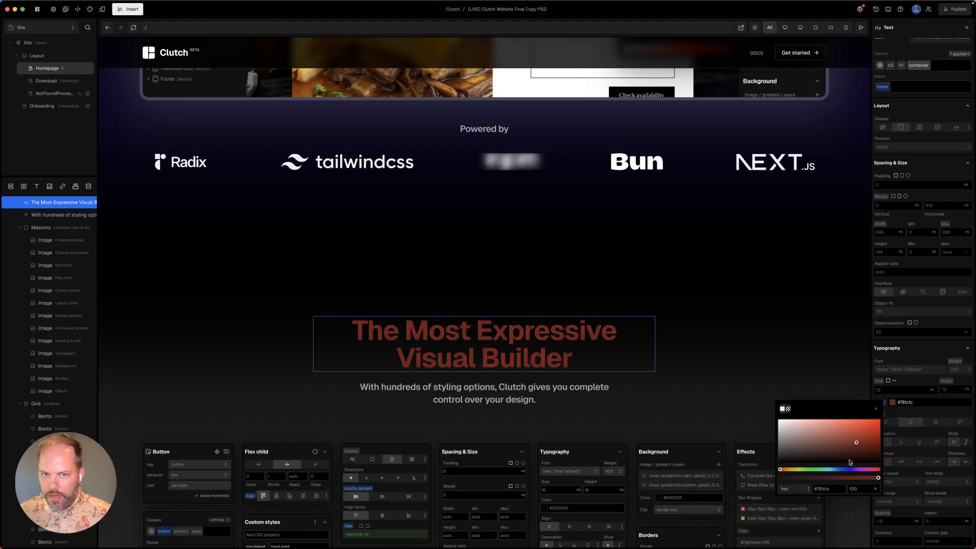
click(845, 473)
click(892, 403)
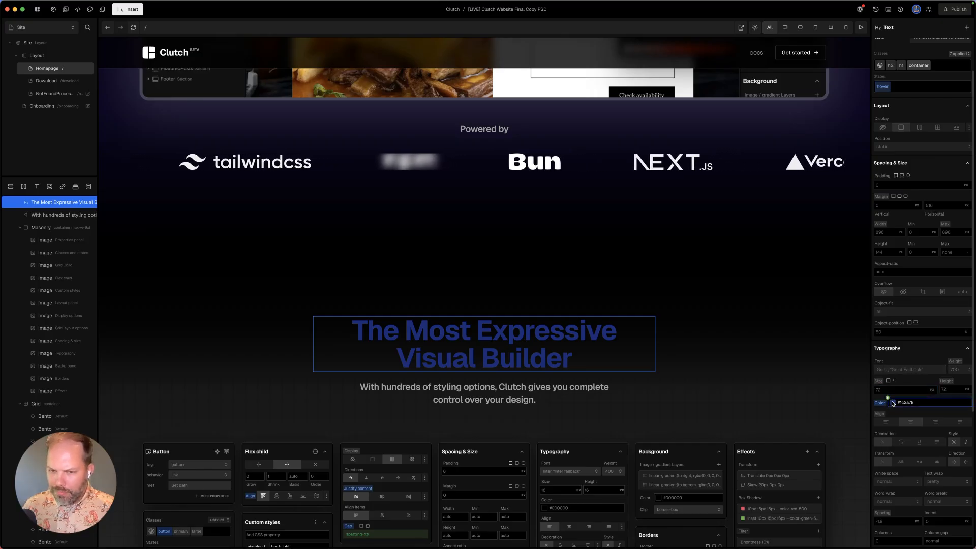
- Save the hover text color as a new design token named colors/ugly-color
click(888, 400)
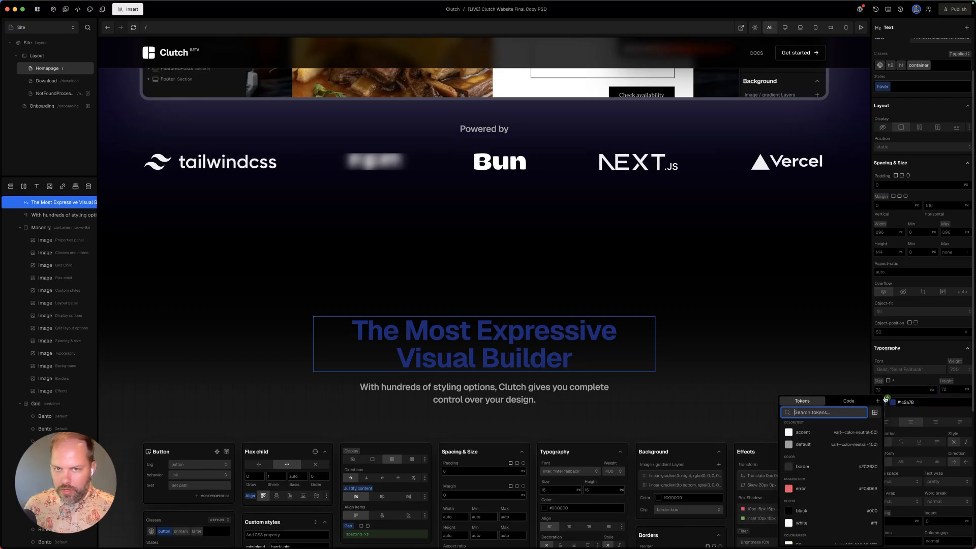
scroll(807, 478, down, 2)
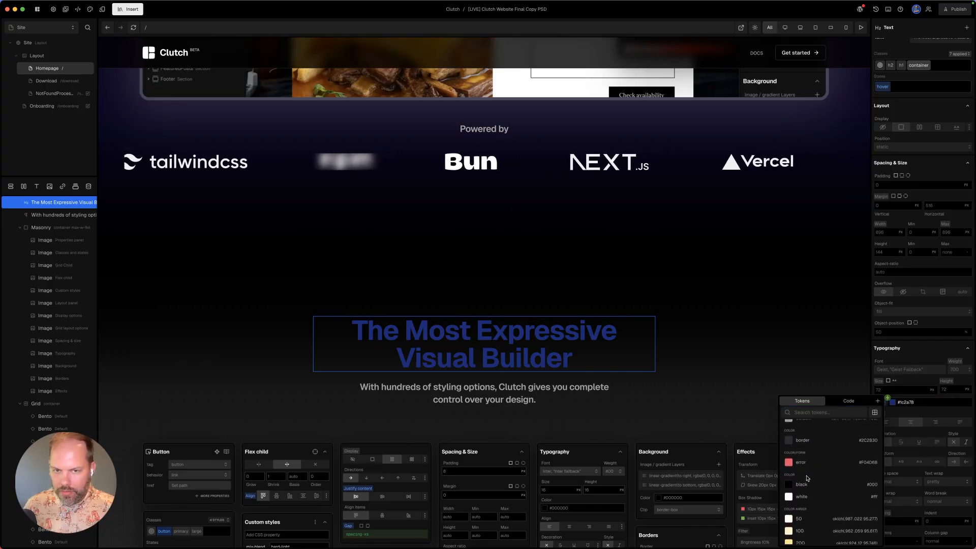
scroll(813, 475, up, 1)
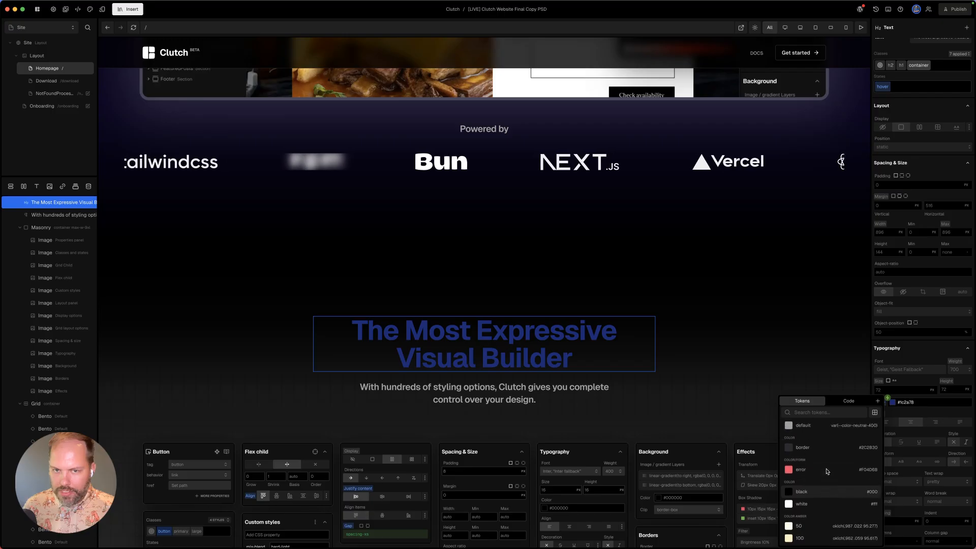
scroll(827, 471, up, 1)
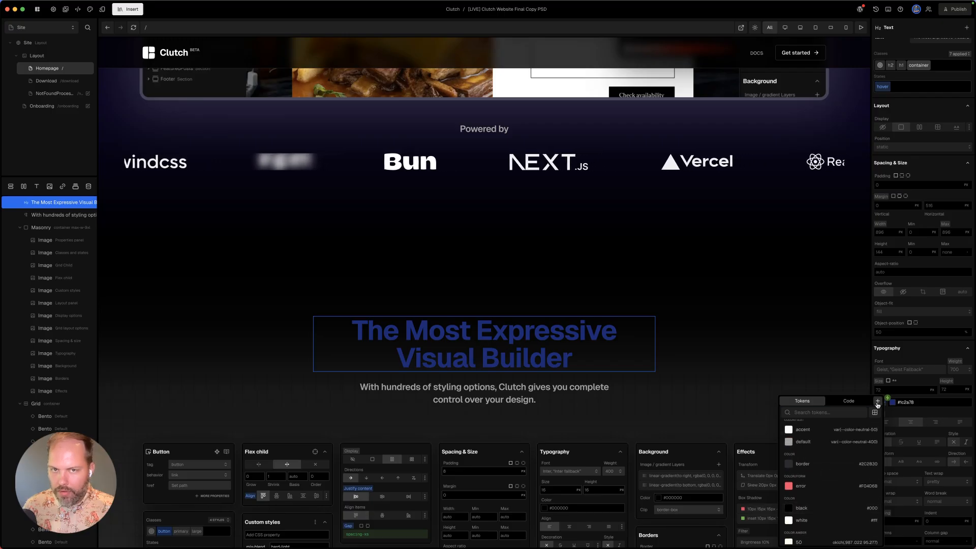
click(877, 401)
text(ugly-color)
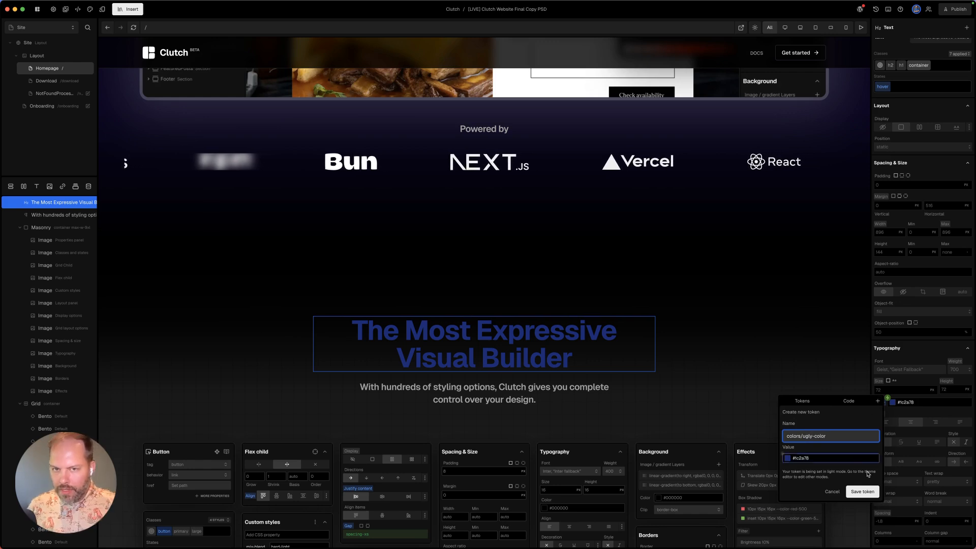
click(862, 491)
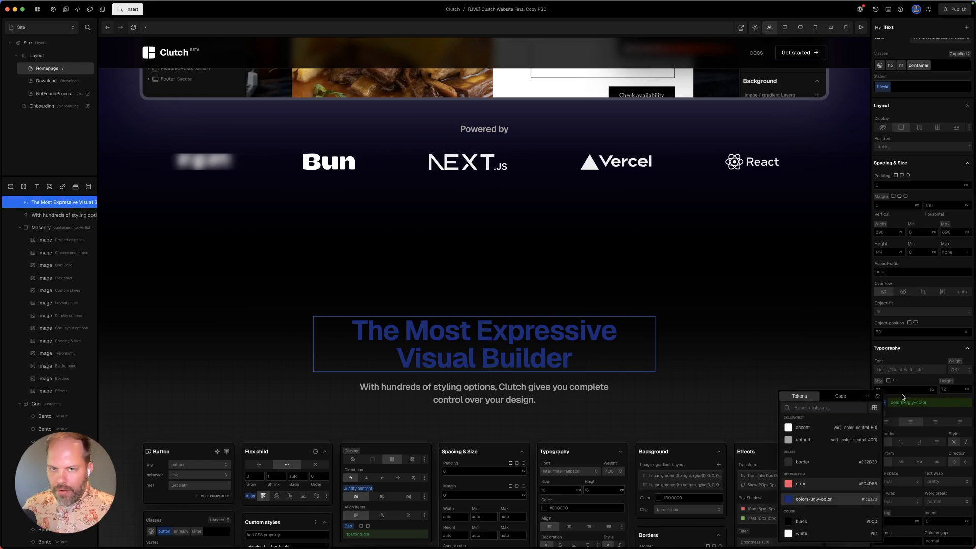
- Switch the hover text color to the existing blue 400 color token
scroll(829, 502, down, 10)
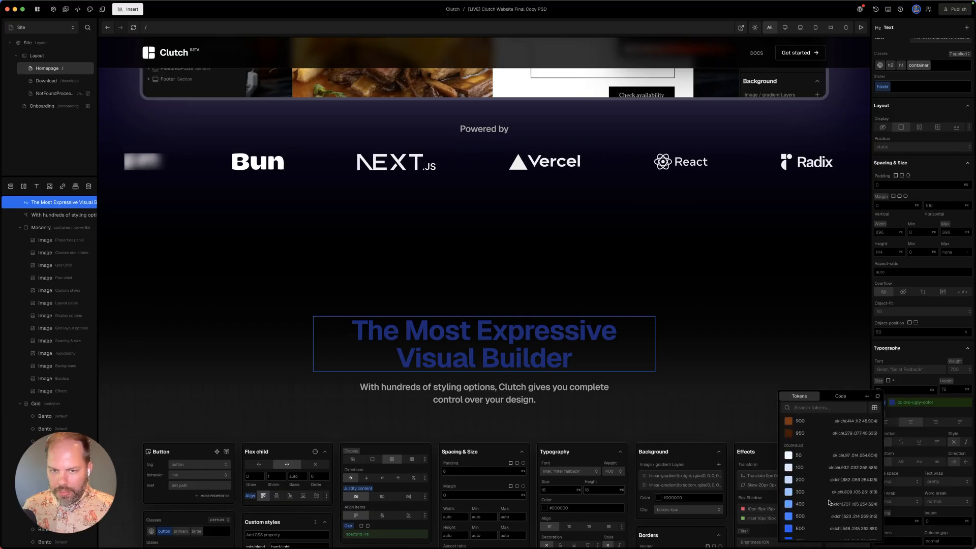
scroll(829, 502, down, 5)
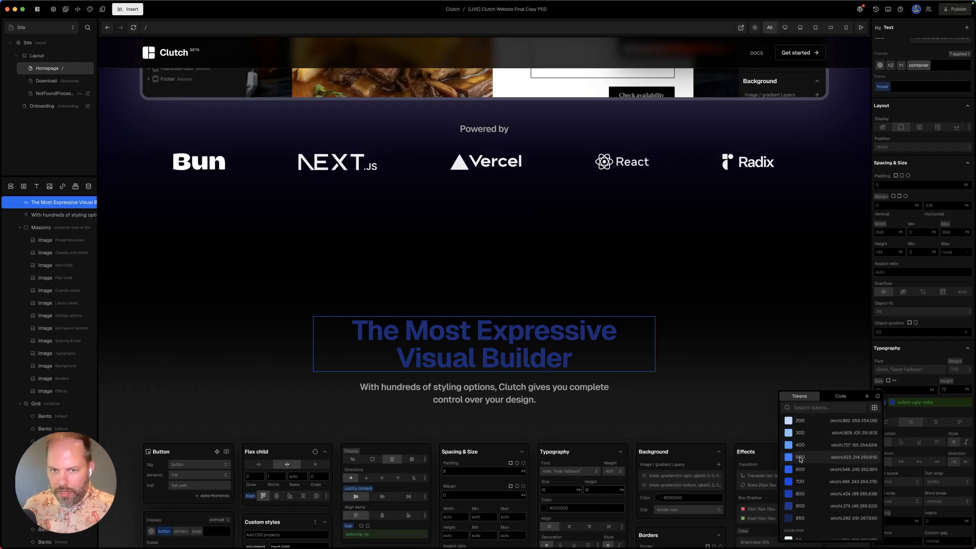
click(799, 446)
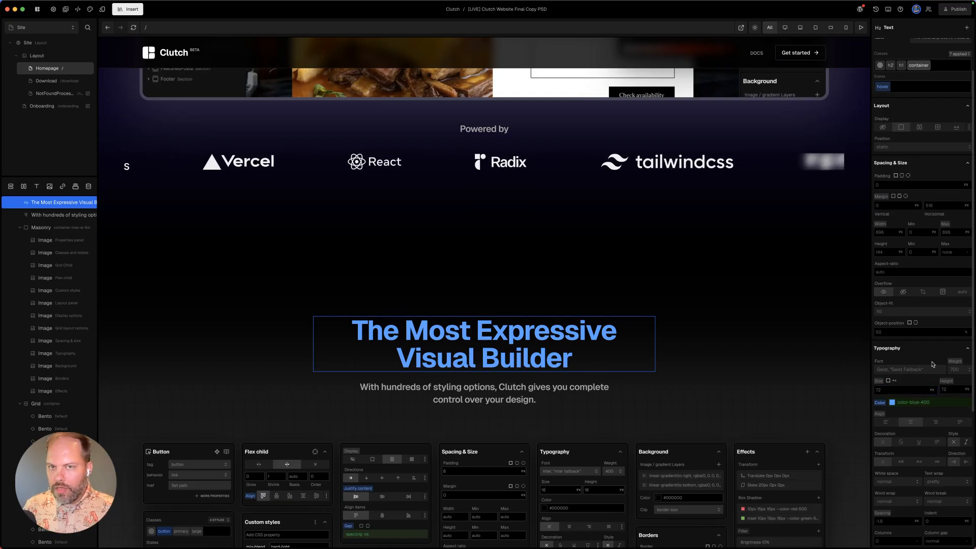
- Try the sm container token as the heading's hover max width, and reset that property
scroll(933, 364, up, 2)
scroll(938, 305, down, 4)
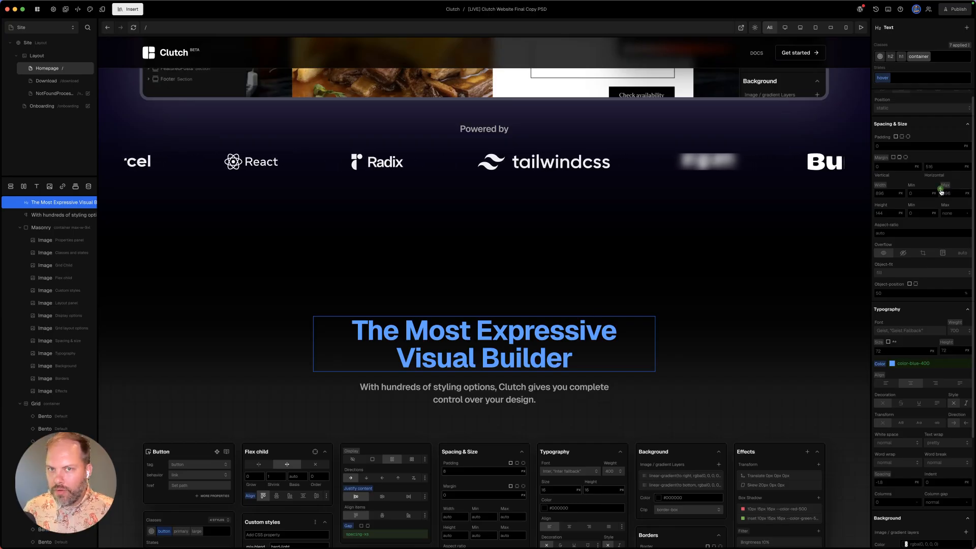
click(941, 189)
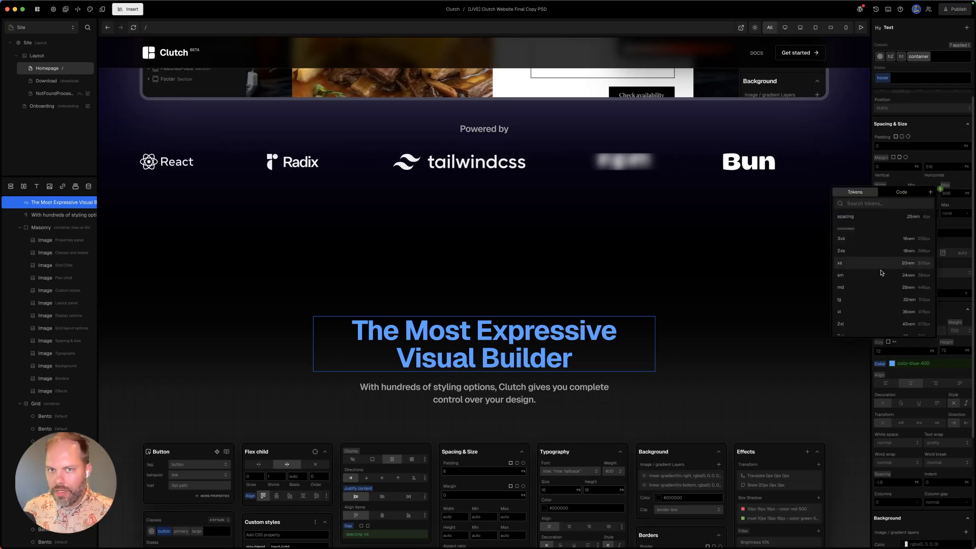
scroll(881, 313, down, 1)
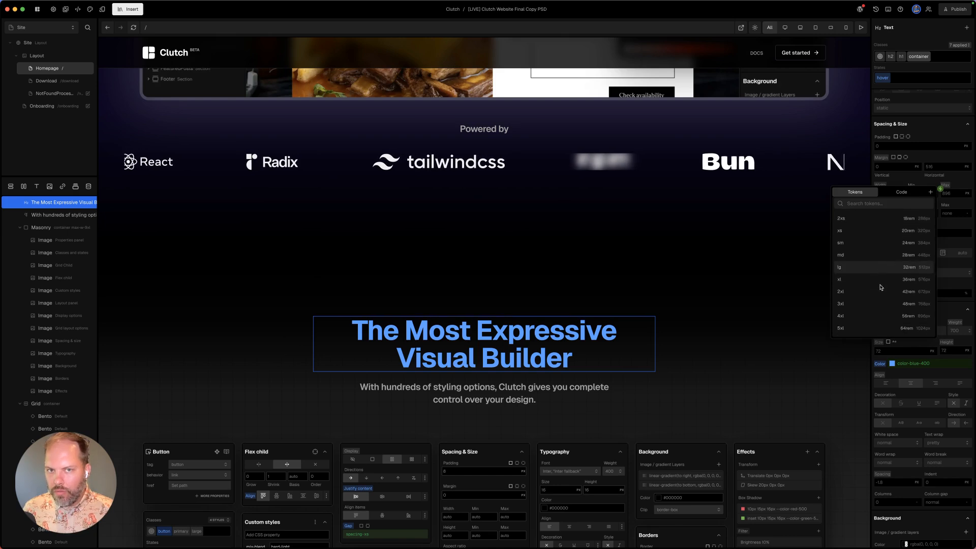
scroll(880, 287, down, 2)
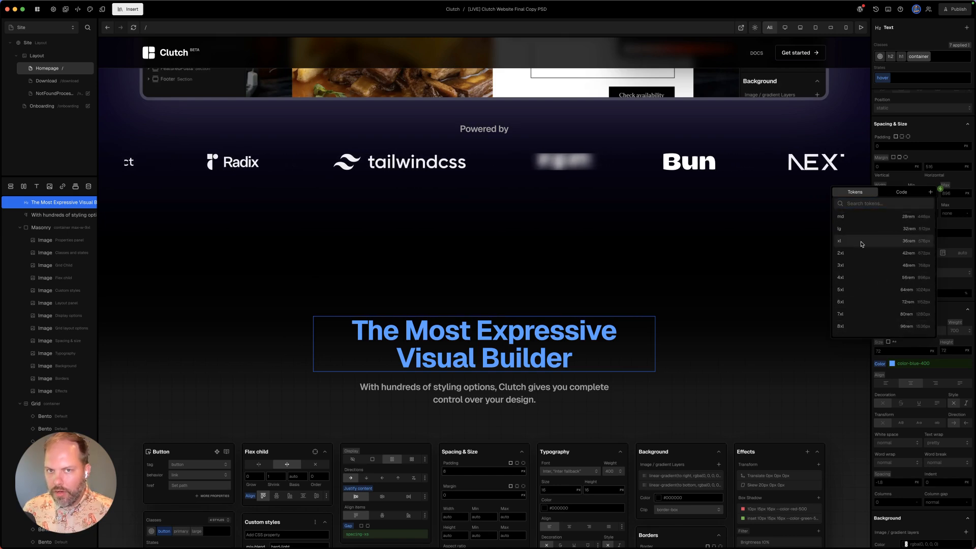
scroll(894, 315, down, 1)
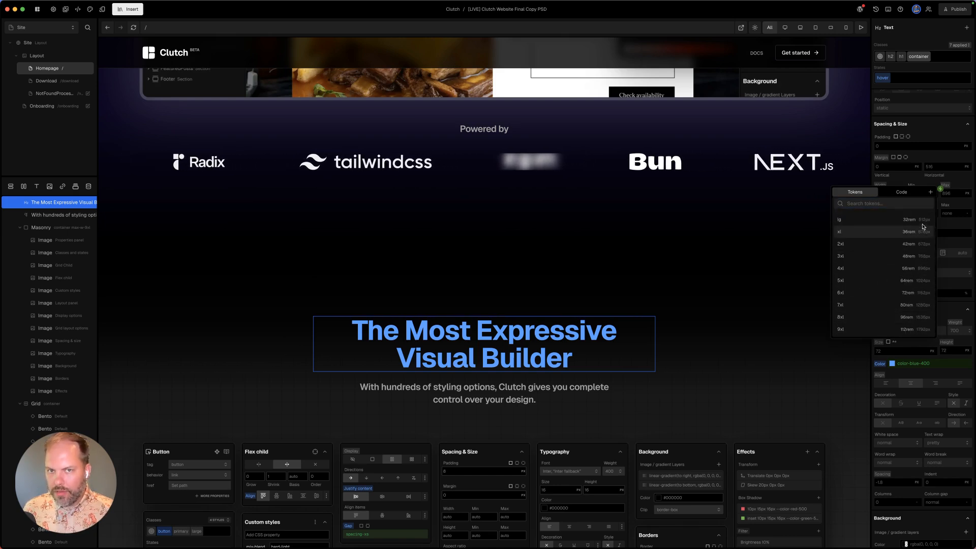
scroll(859, 240, up, 1)
scroll(859, 240, up, 4)
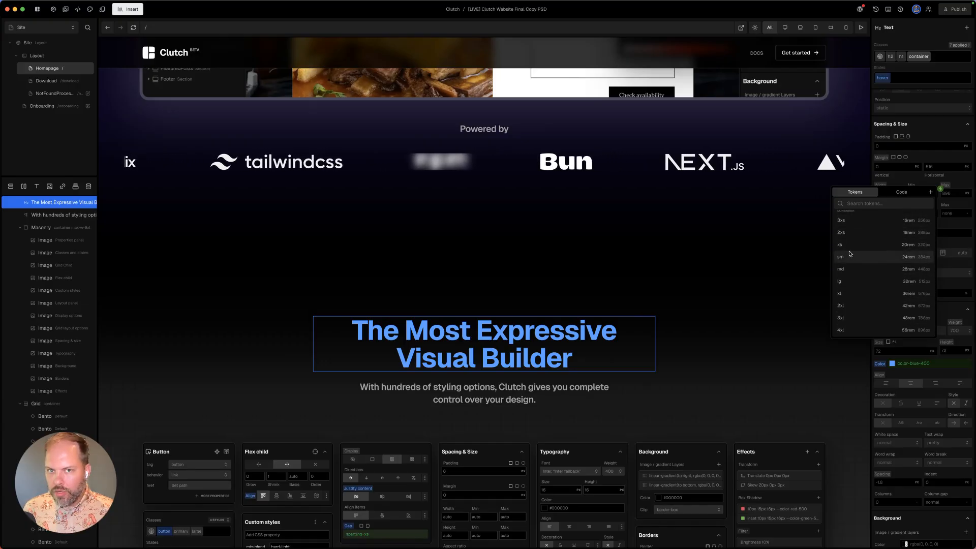
click(850, 255)
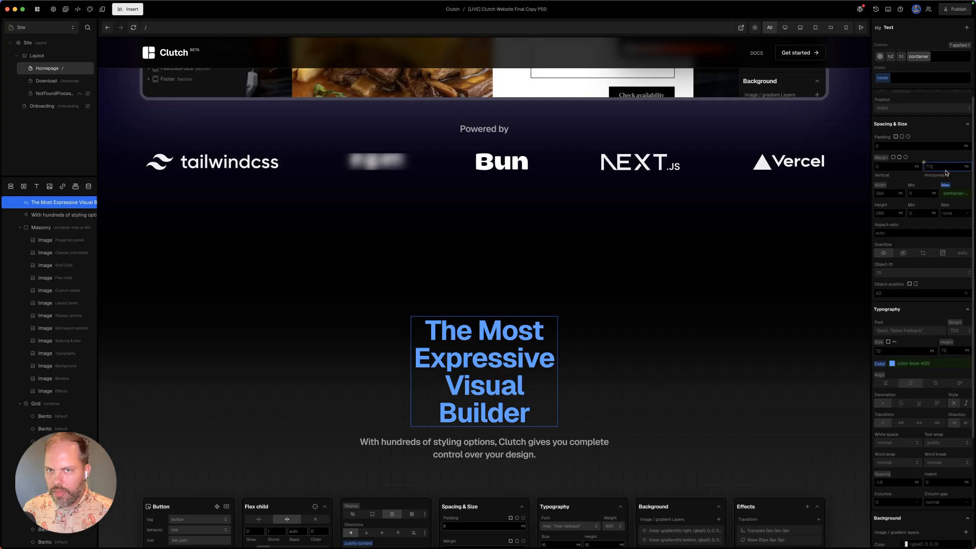
click(945, 186)
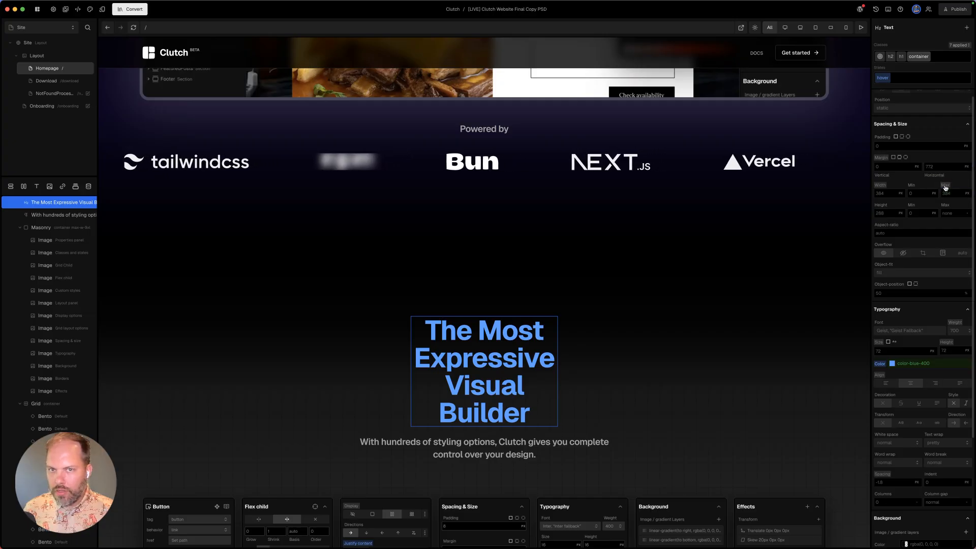
- Return to the heading's instance style and check its hover effect in preview mode
scroll(944, 186, up, 3)
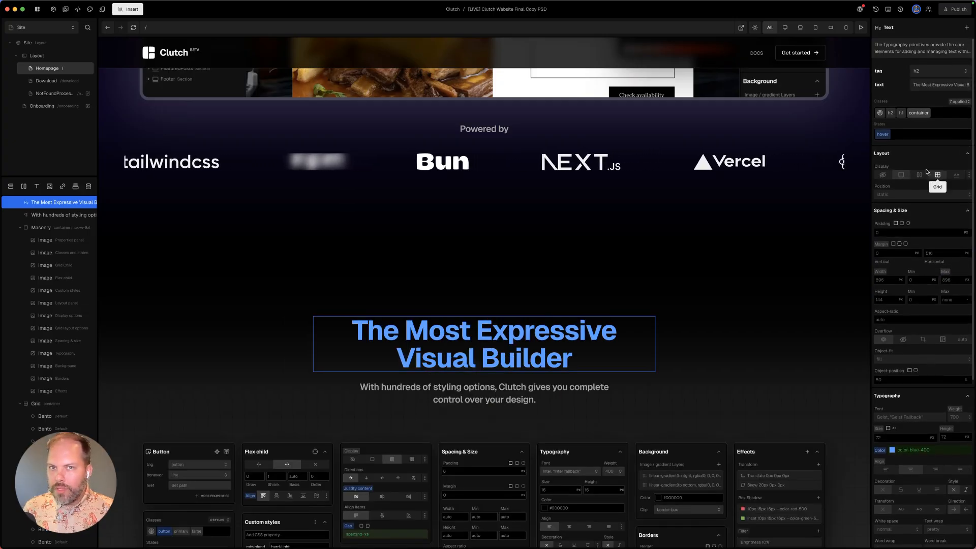
mouse_move(882, 134)
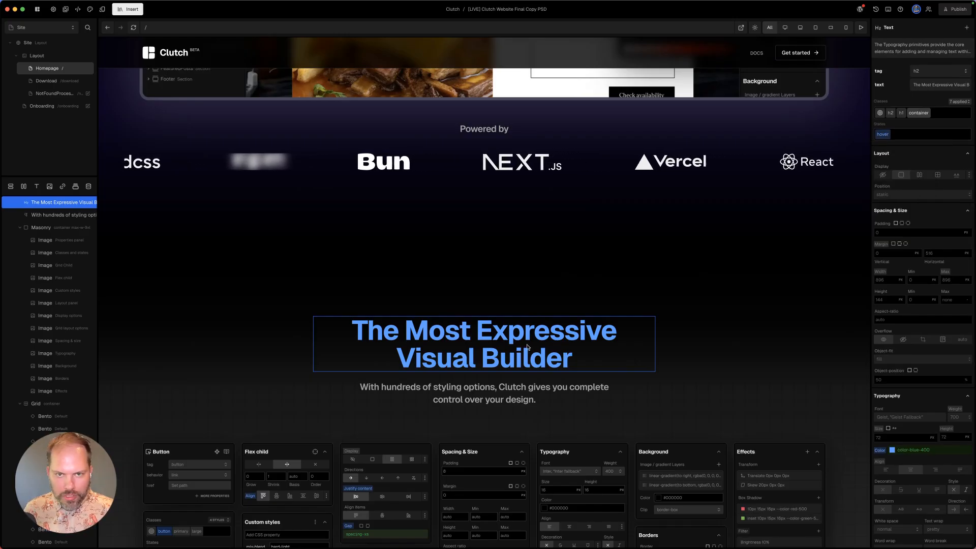
click(880, 113)
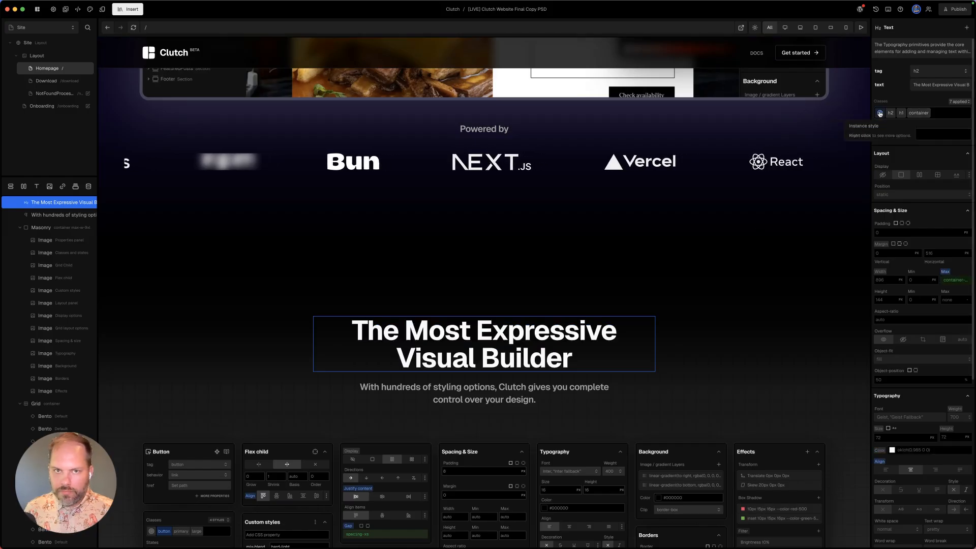
mouse_move(882, 114)
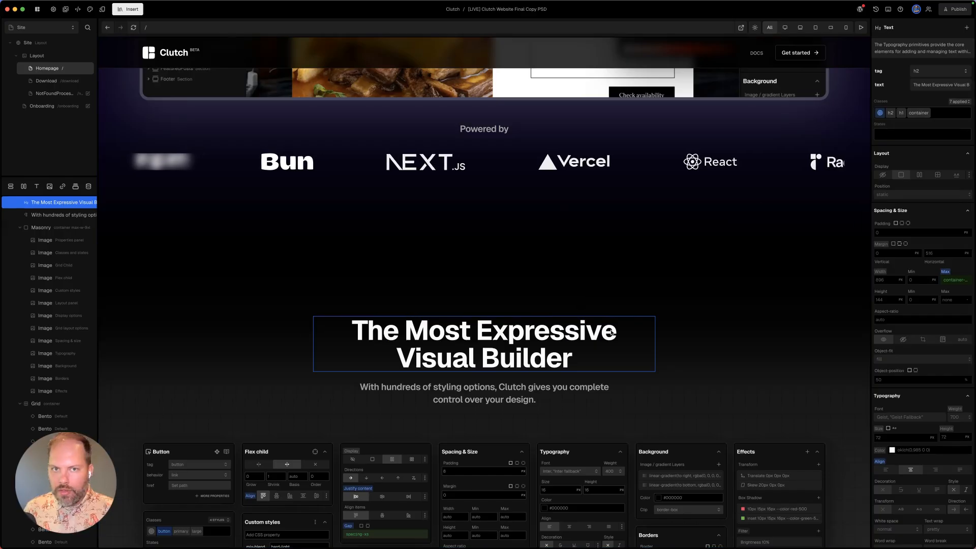
click(860, 27)
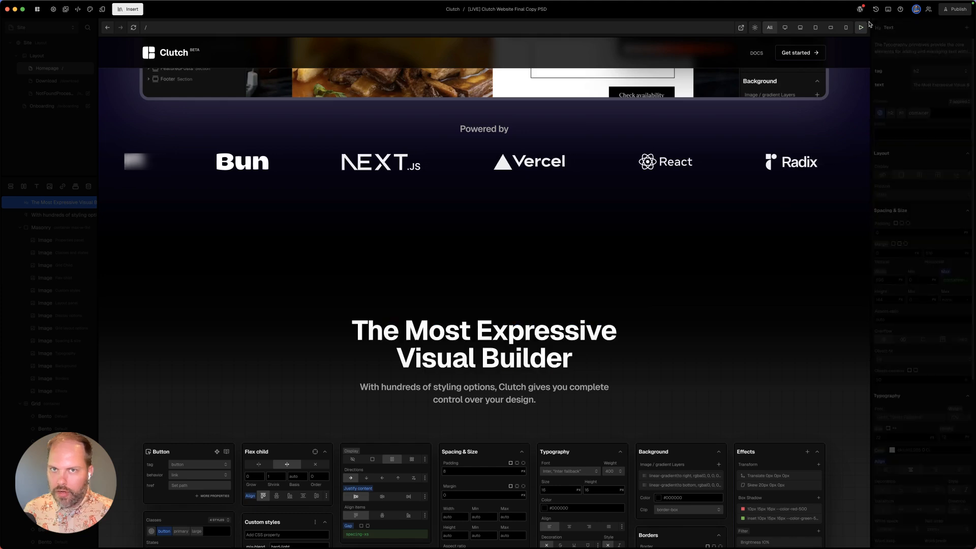
click(860, 28)
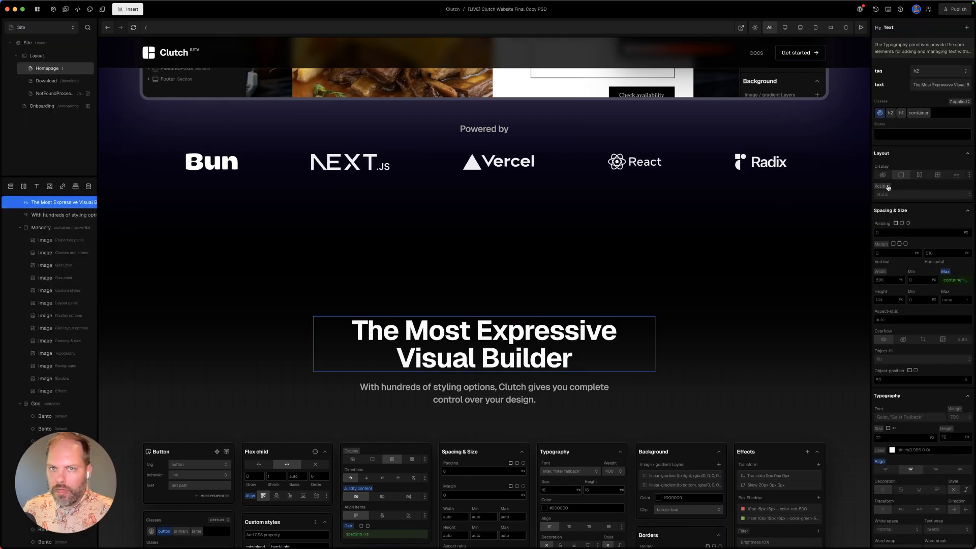
- Add a Transition effect to the heading's instance style with Ease In&Out easing
scroll(918, 175, down, 5)
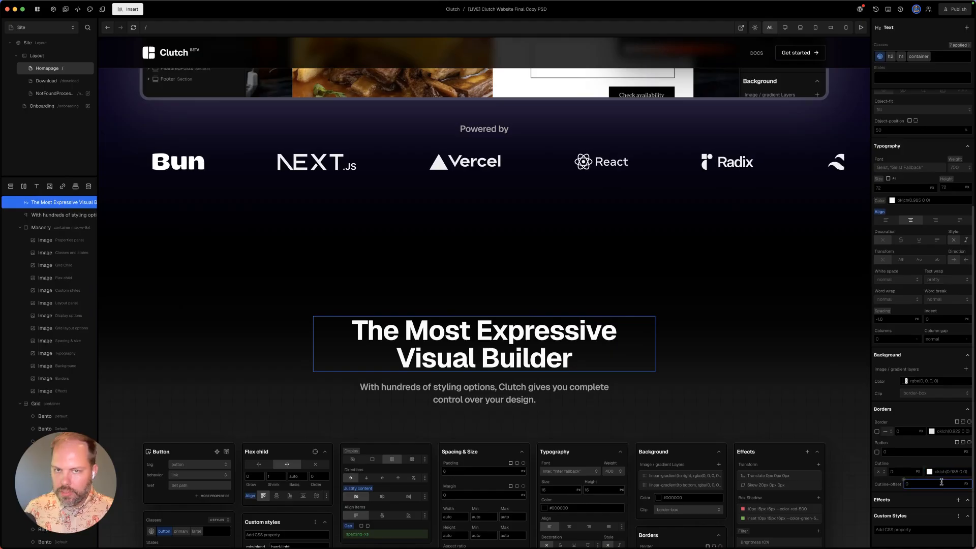
click(958, 499)
text(trans)
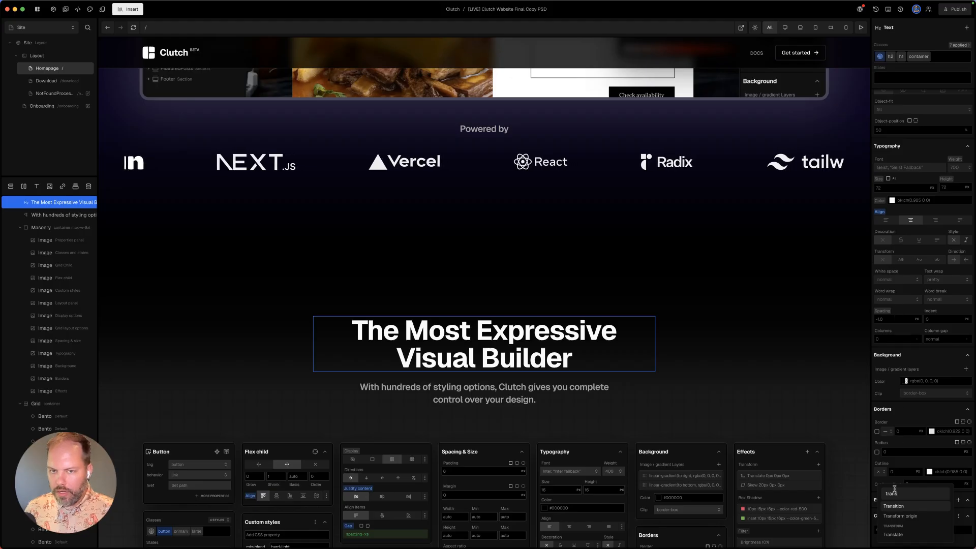
click(893, 507)
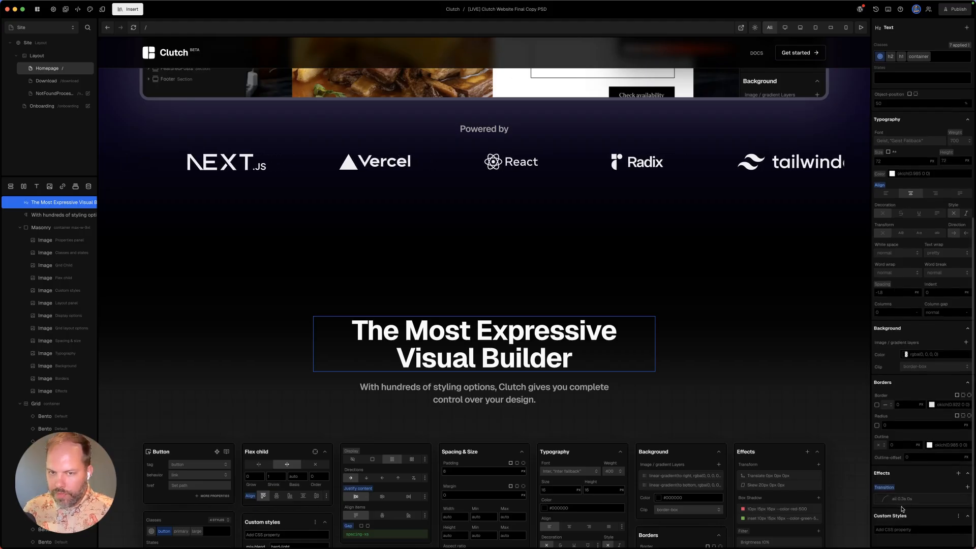
click(898, 498)
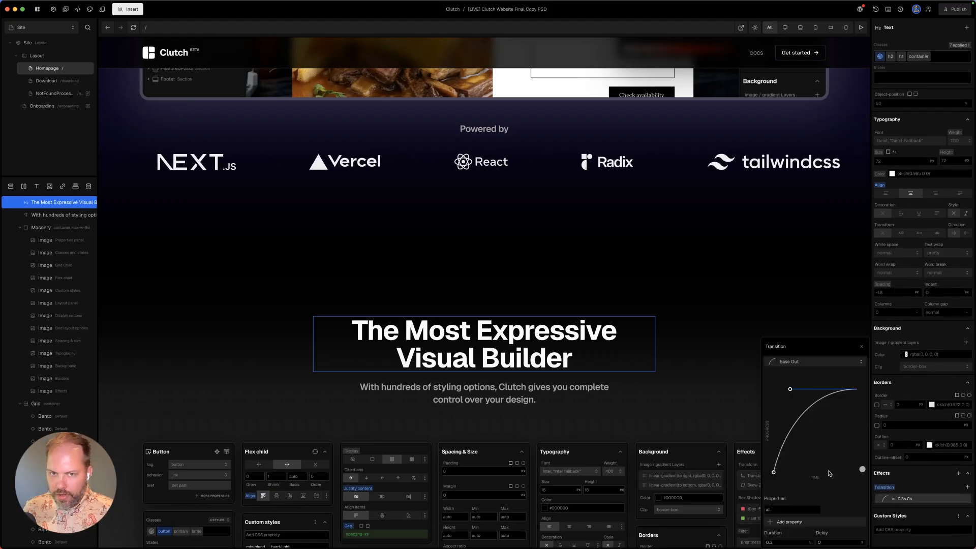
click(806, 362)
click(811, 418)
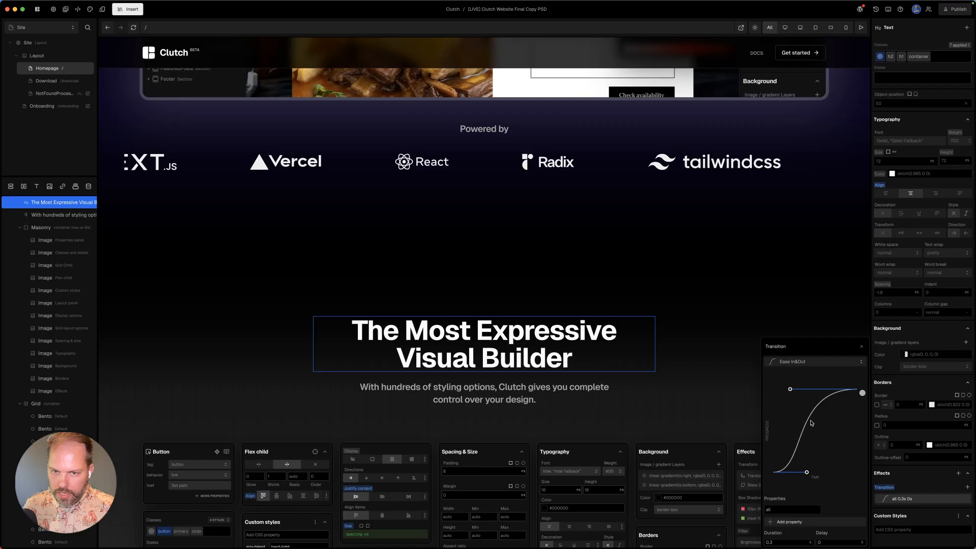
- Set the heading transition's duration to 0.5 seconds and test the hover animation in preview mode
click(780, 542)
key(BackSpace)
text(5)
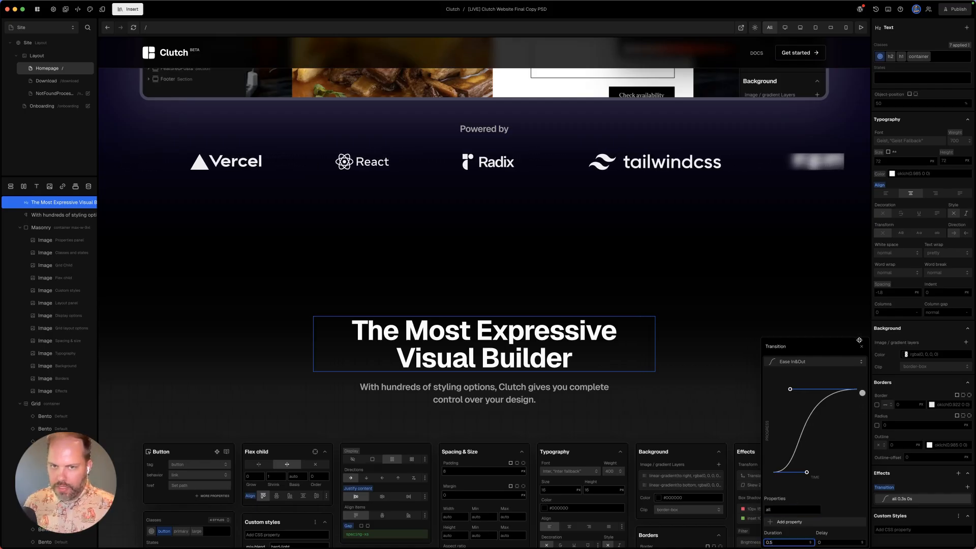
click(861, 347)
click(860, 28)
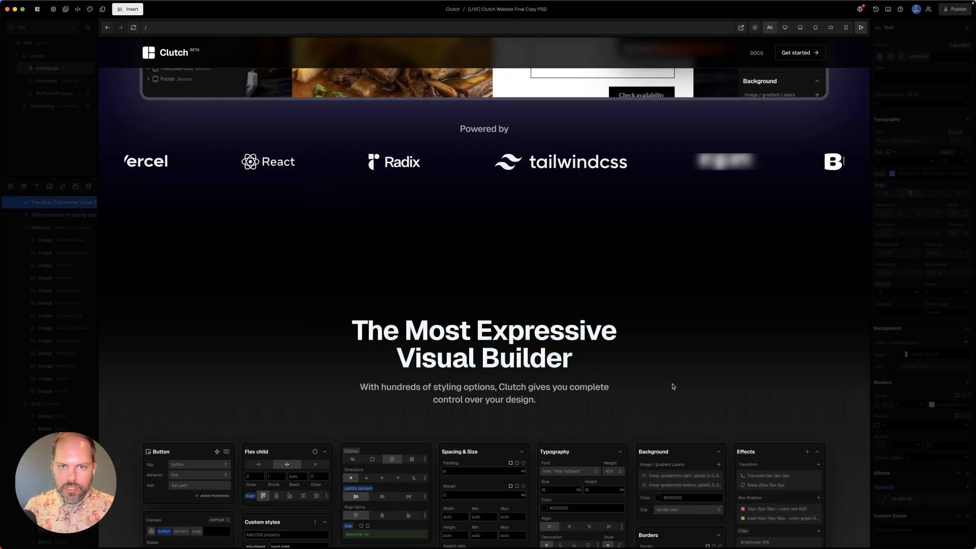
key(Escape)
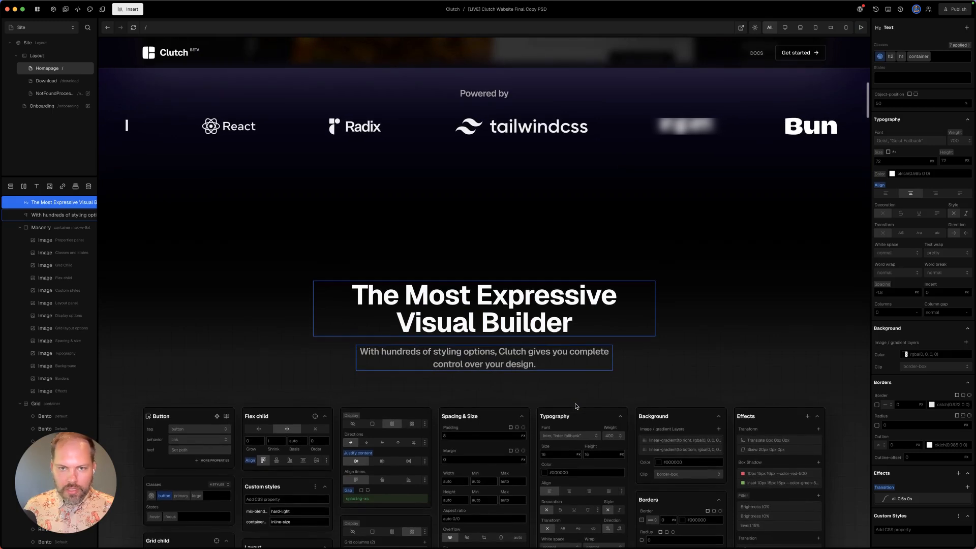
- Look up the heading's text-wrap property in its typography styles and open the linked MDN documentation page
scroll(576, 406, down, 1)
scroll(884, 406, up, 1)
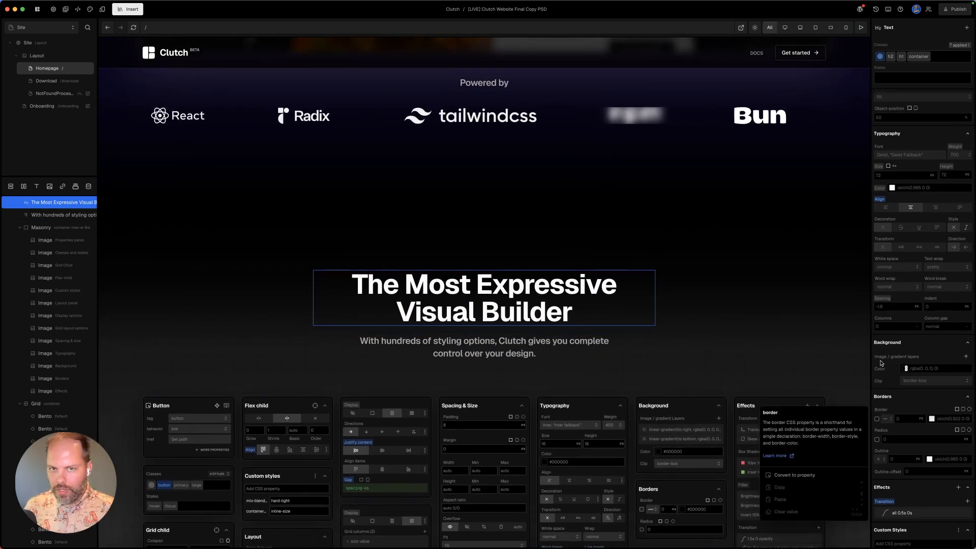
scroll(905, 358, up, 5)
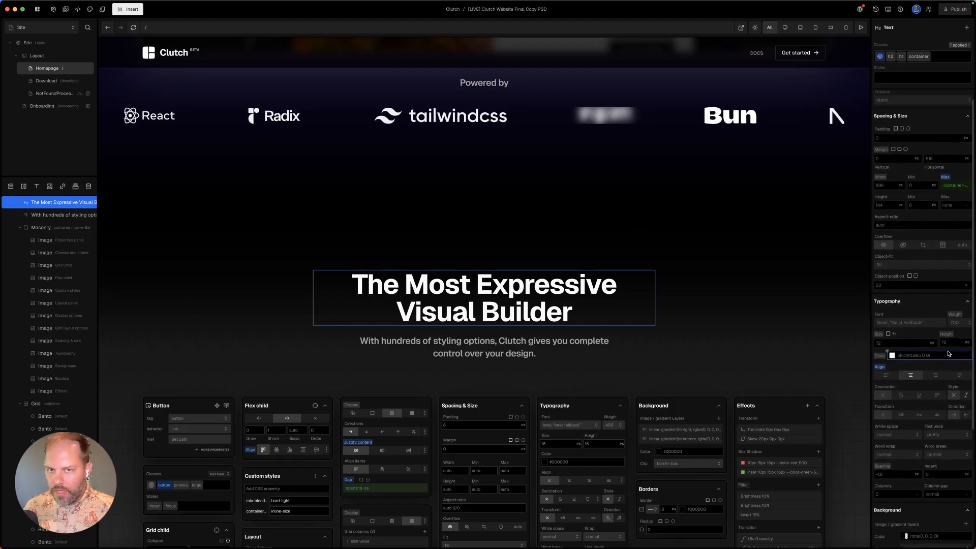
scroll(930, 376, down, 1)
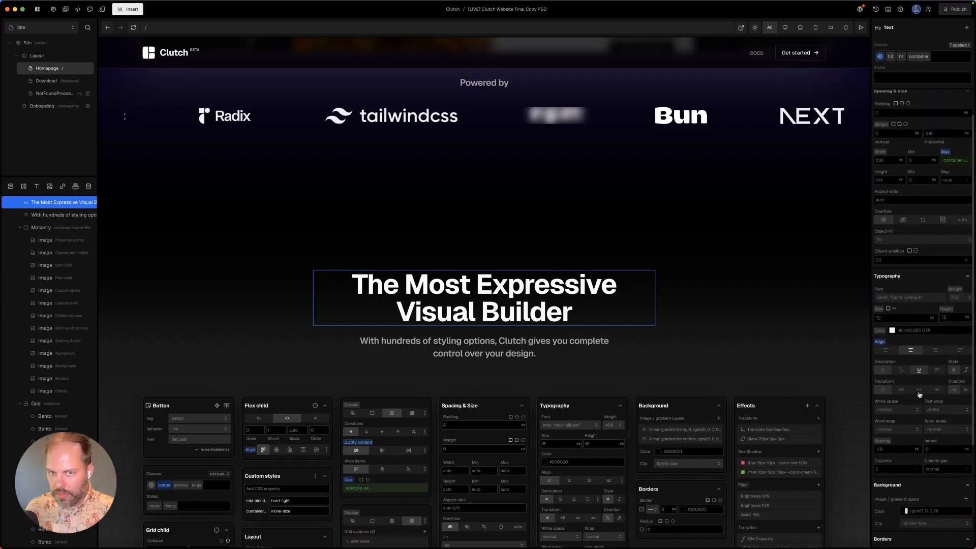
scroll(919, 393, down, 1)
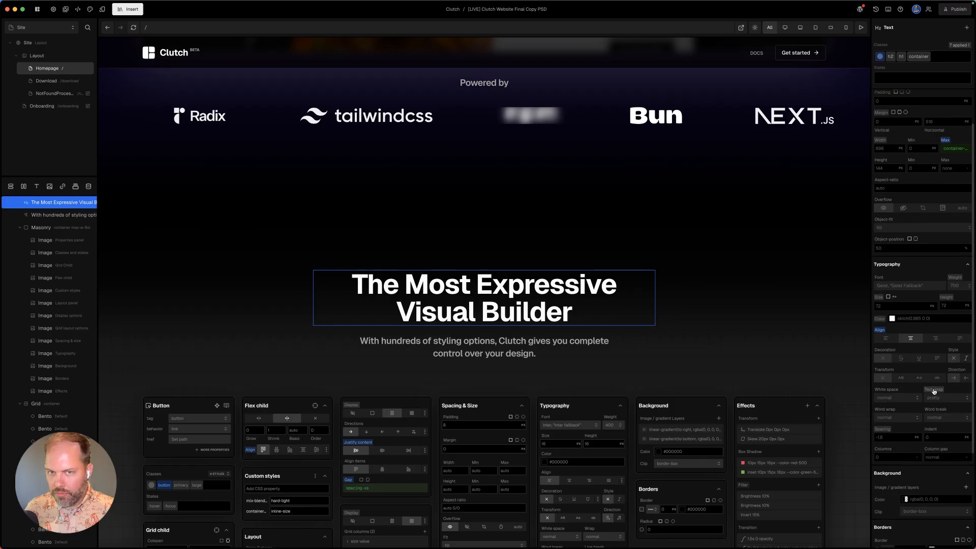
mouse_move(933, 391)
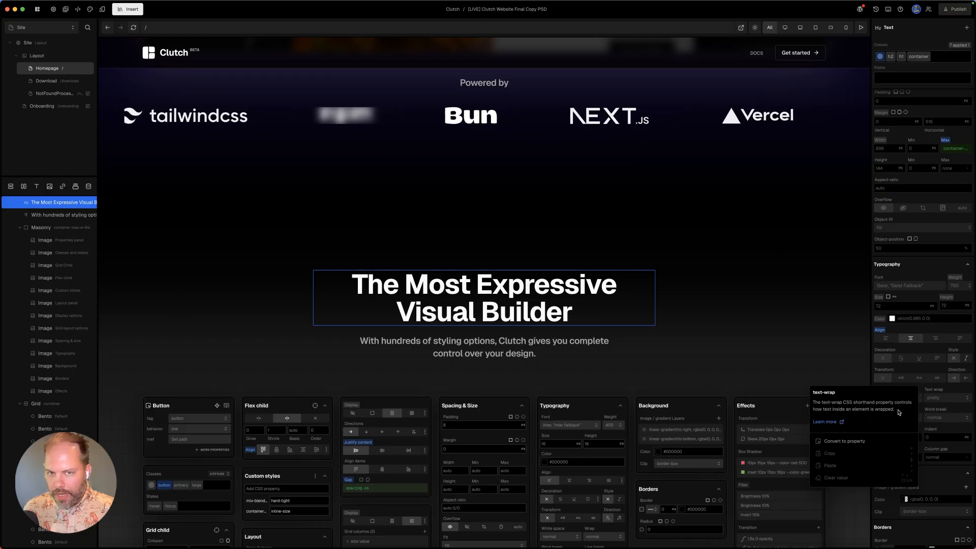
click(823, 422)
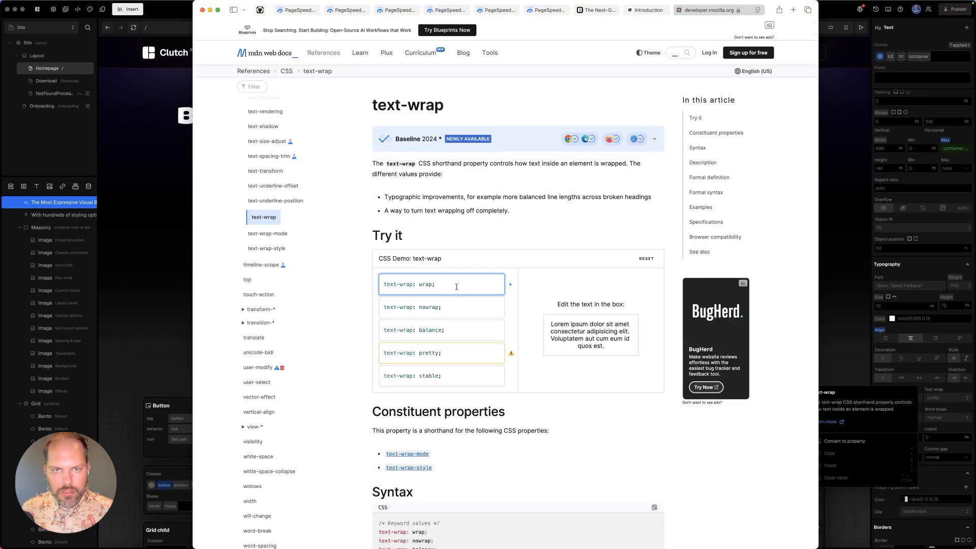
- Try the wrap, nowrap, balance and stable values in MDN's text-wrap demo, skim the page, and switch back to Clutch
click(442, 308)
click(445, 286)
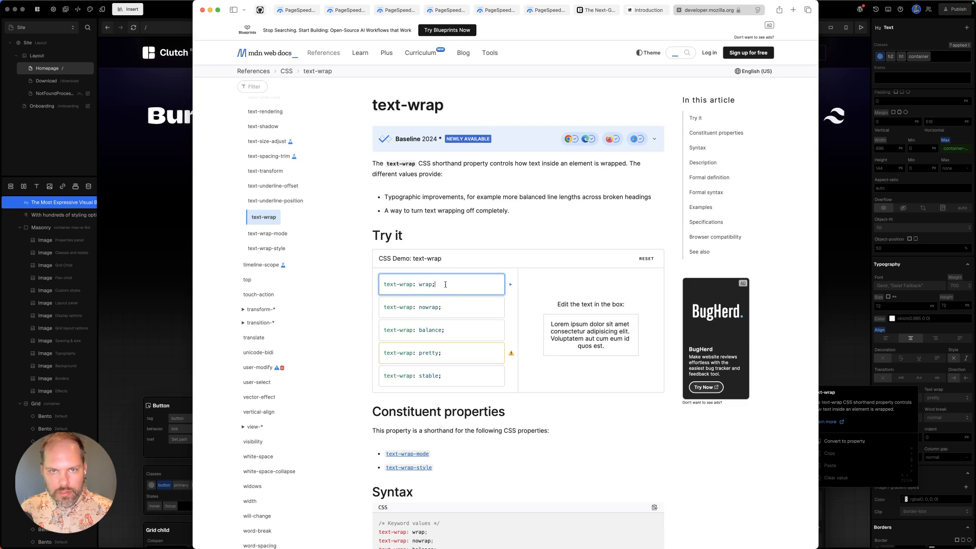
click(448, 357)
click(452, 369)
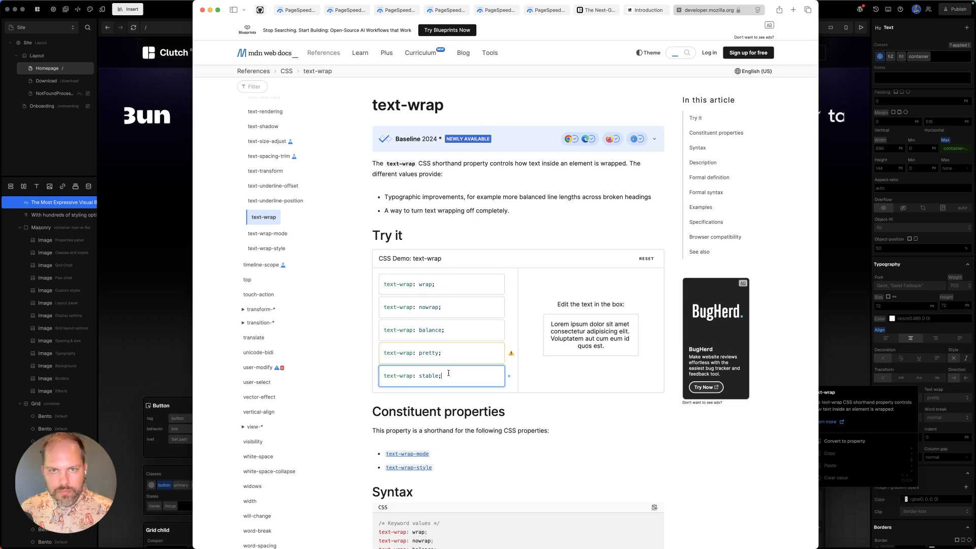
click(450, 332)
click(445, 311)
click(446, 291)
scroll(446, 292, down, 6)
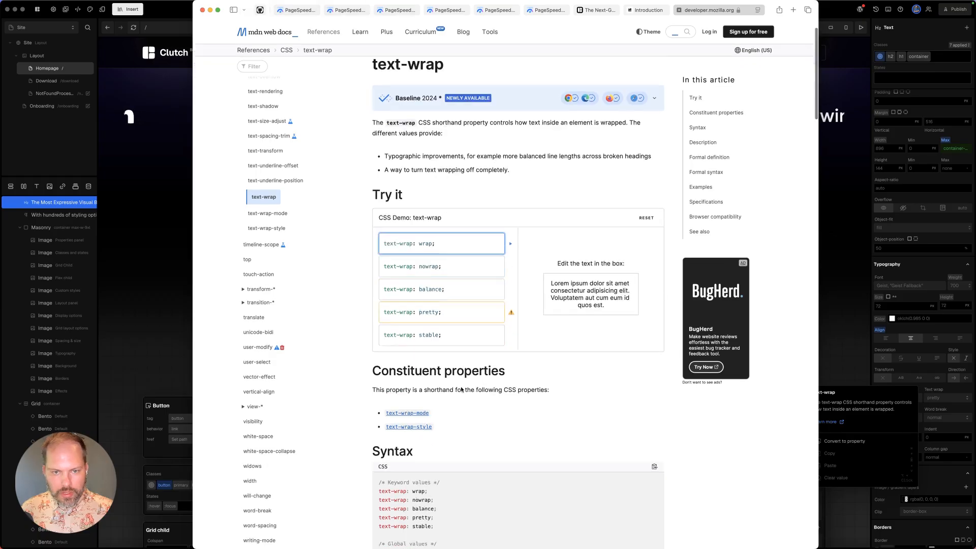
click(829, 360)
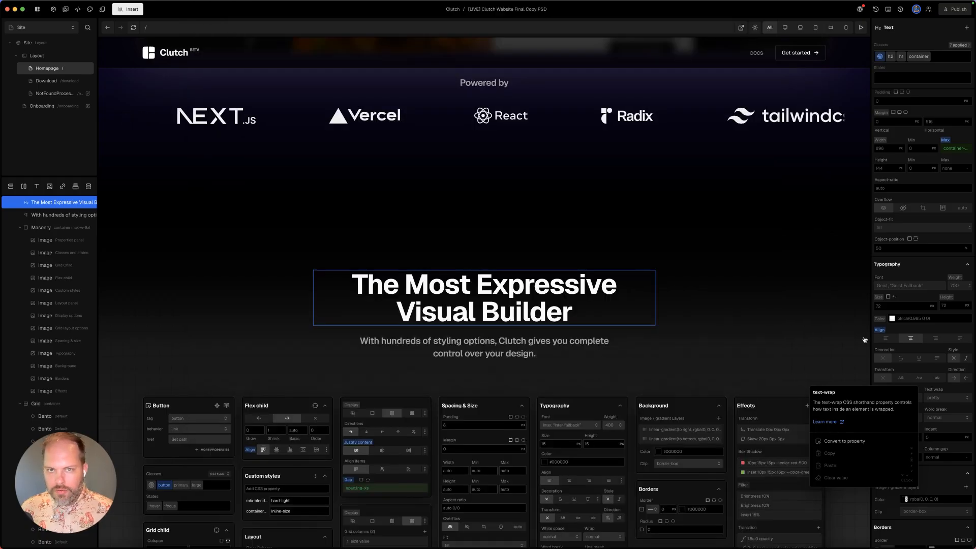
- View the heading's available text wrap options without choosing one, and review its remaining style properties
click(938, 400)
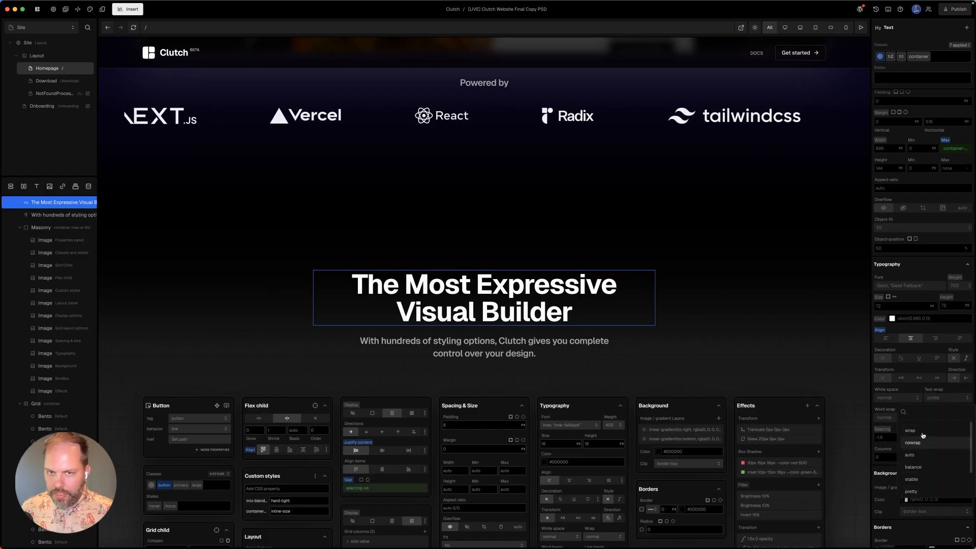
click(938, 395)
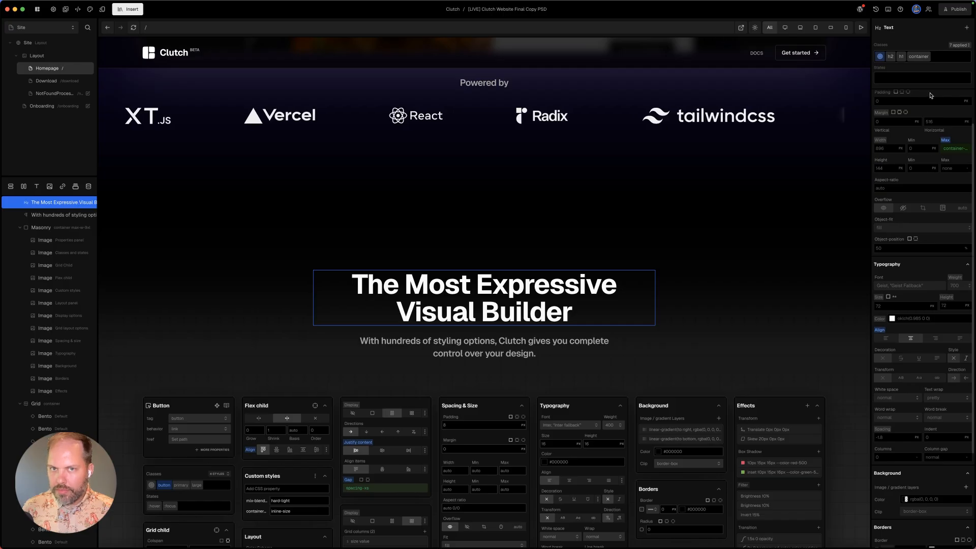
scroll(927, 476, down, 3)
scroll(927, 477, up, 5)
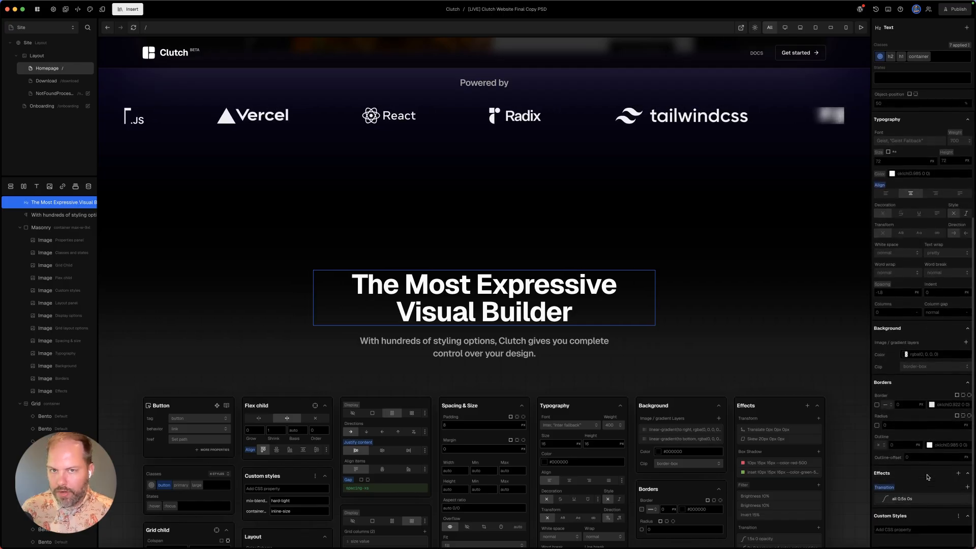
scroll(933, 212, up, 1)
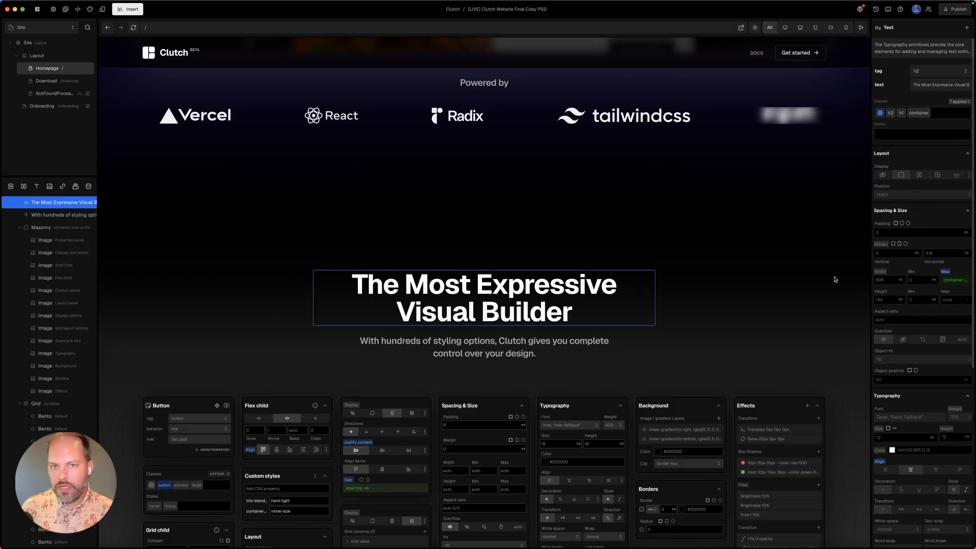
- Look over the homepage around the Most Expressive section and select its grid-pattern block
scroll(787, 339, down, 2)
scroll(788, 339, down, 1)
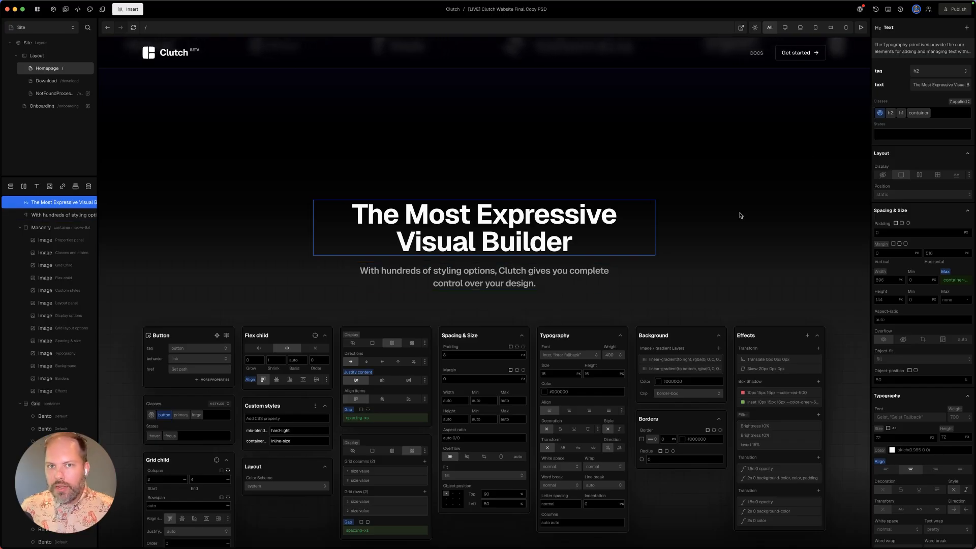
scroll(739, 215, up, 10)
scroll(417, 305, down, 9)
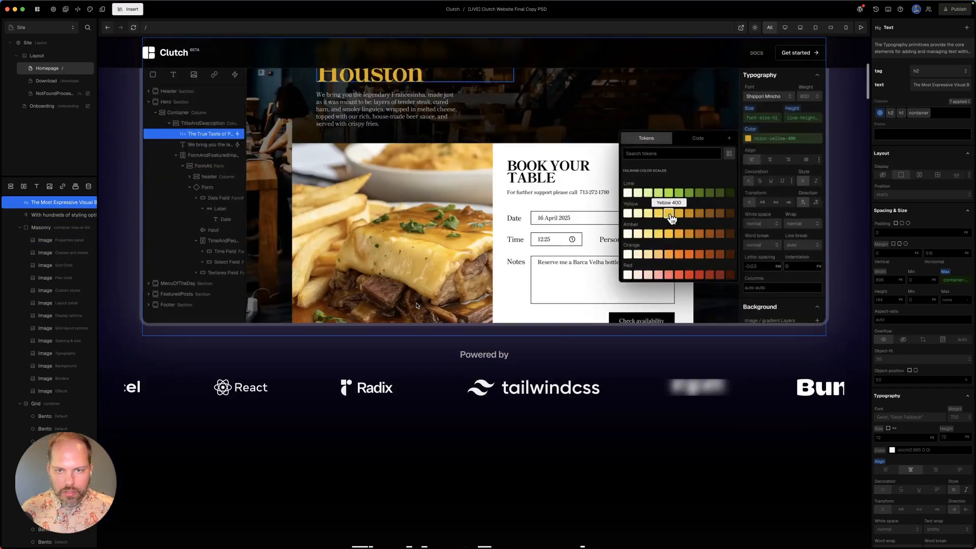
scroll(416, 305, down, 9)
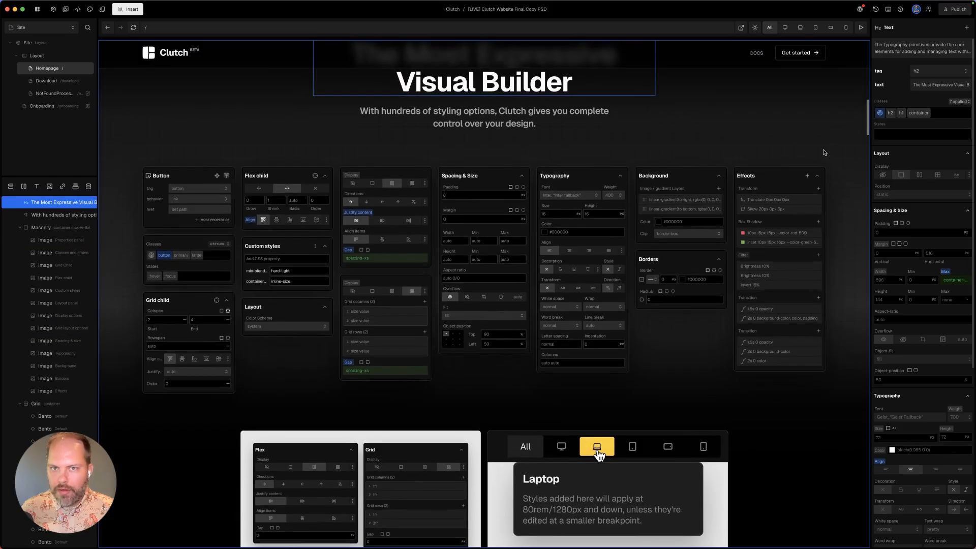
click(804, 137)
scroll(12, 258, up, 1)
click(32, 223)
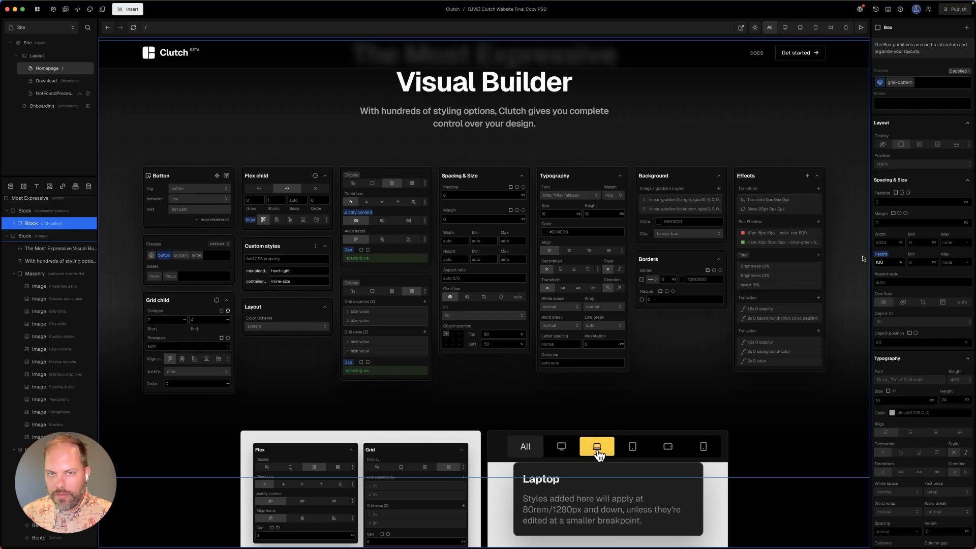
- Open the grid-pattern class and examine its background-size and linear-gradient CSS code
click(899, 84)
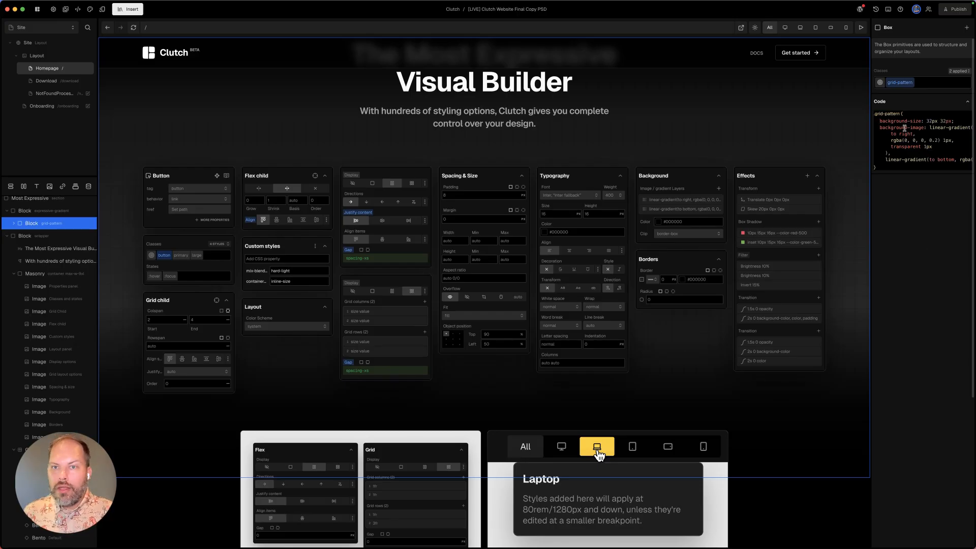
drag(877, 119, 908, 157)
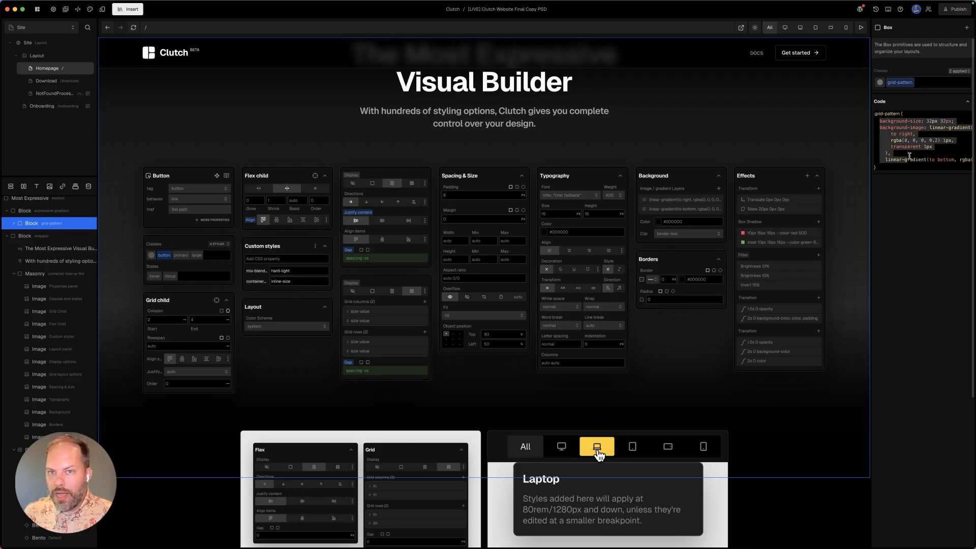
scroll(940, 134, right, 3)
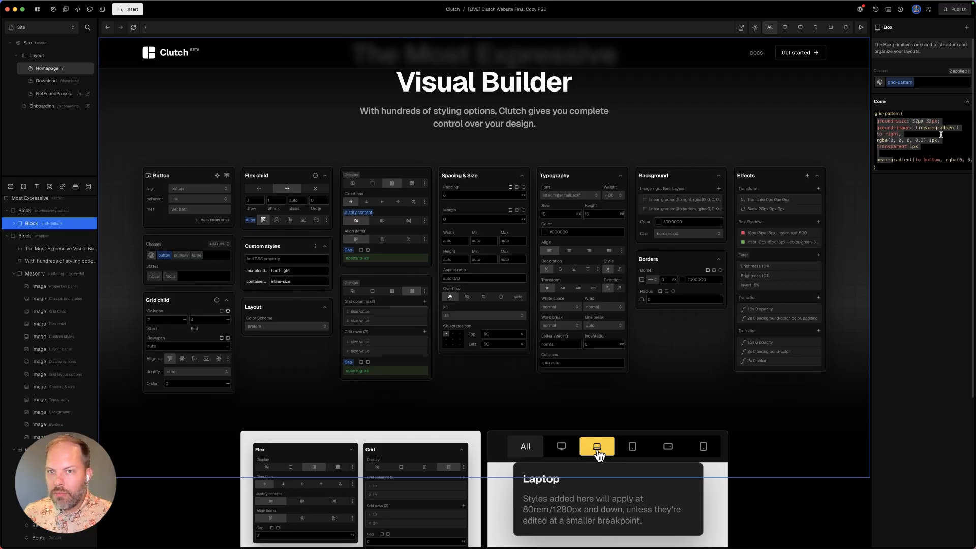
scroll(940, 135, left, 3)
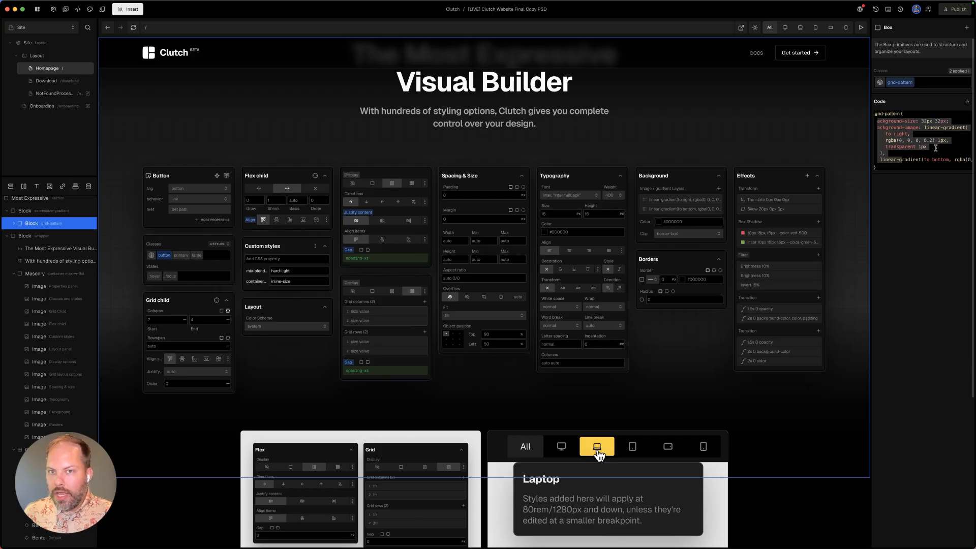
click(817, 418)
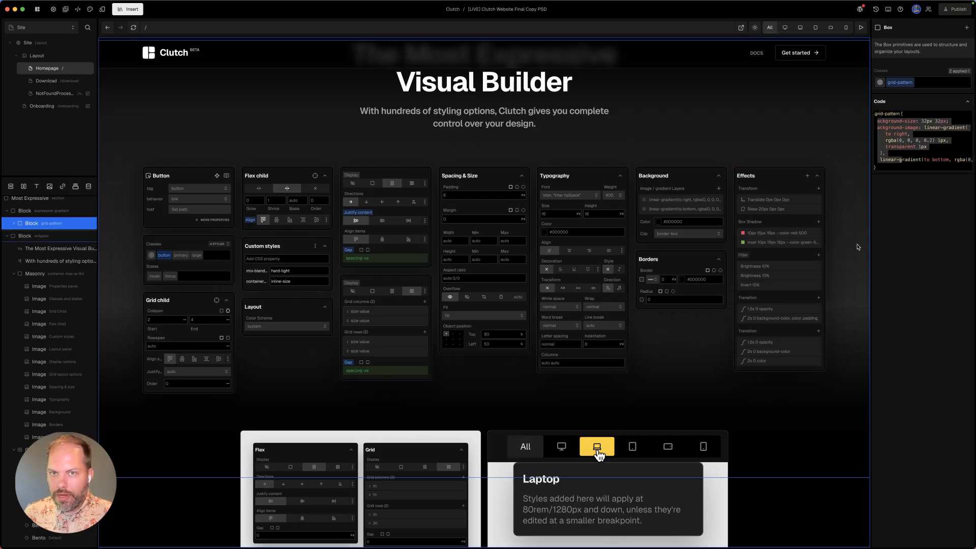
- Return to the grid-pattern block's instance style, view the classes available to it, and preview the grid-pattern class's CSS
click(46, 224)
click(927, 83)
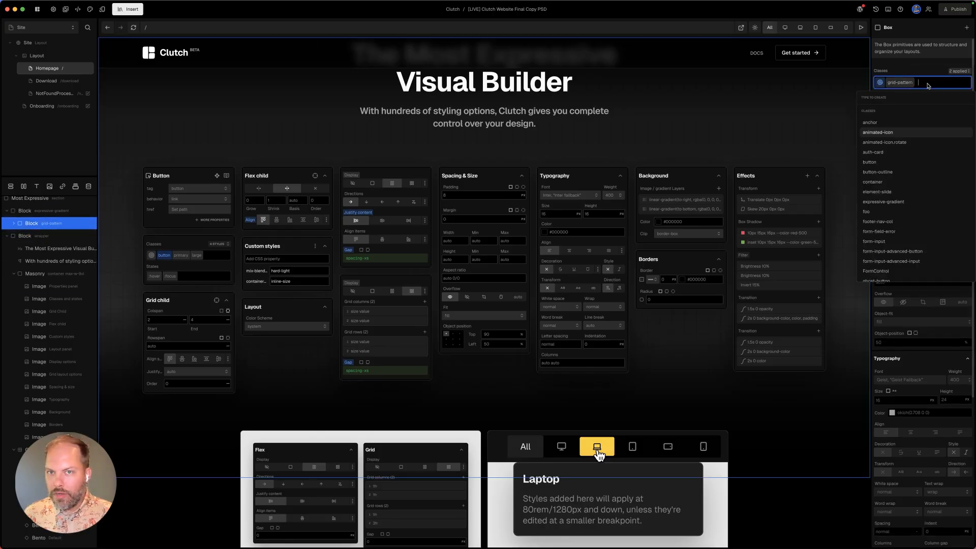
click(923, 71)
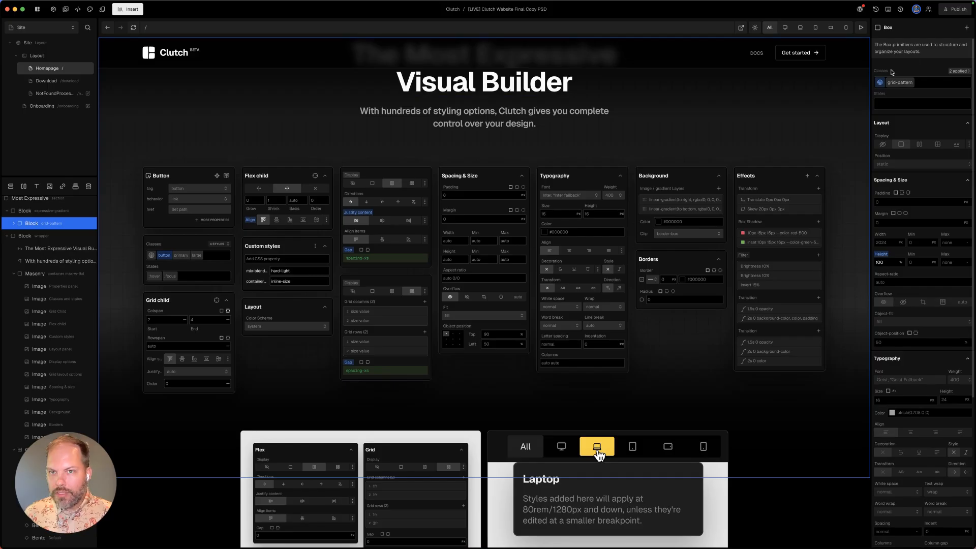
mouse_move(901, 86)
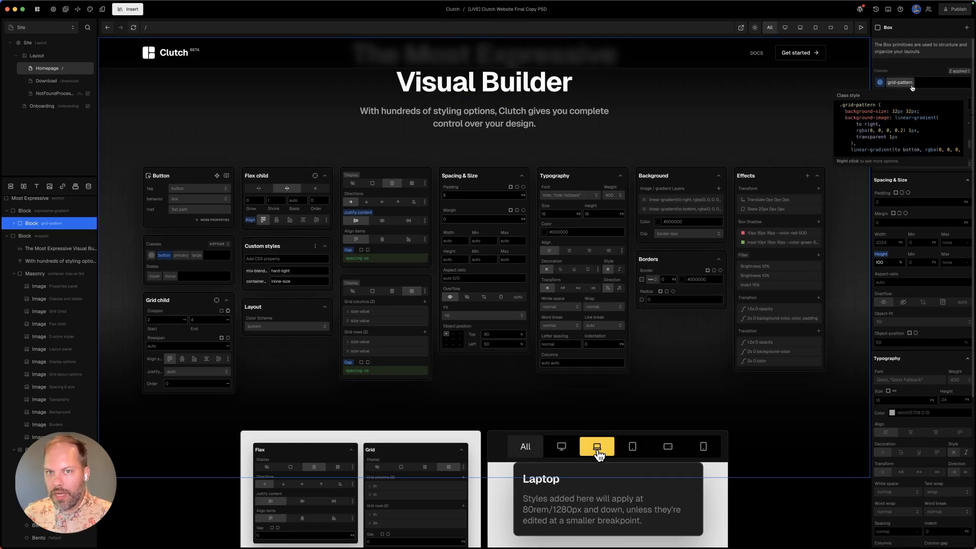
click(852, 142)
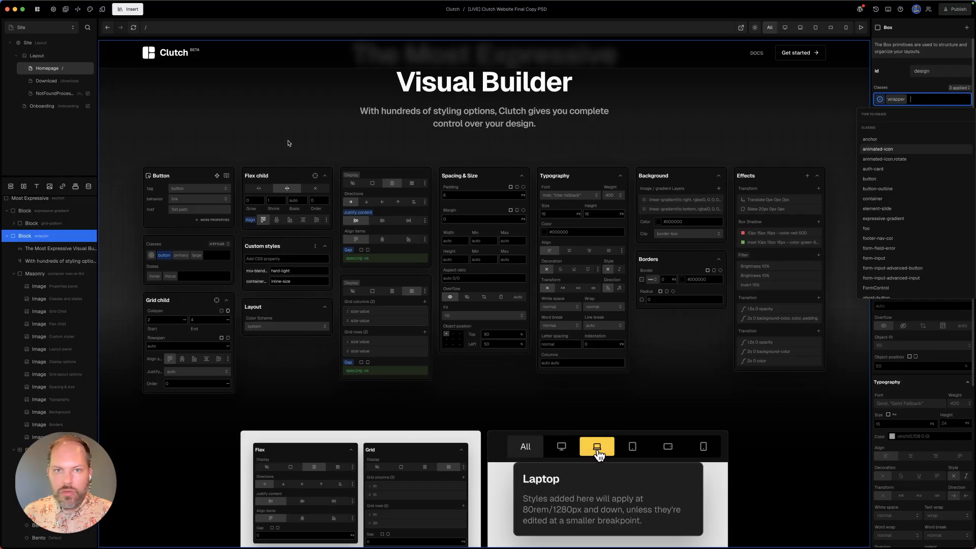
- Search the classes available for the Masonry box for "text-", and clear the search without adding a class
click(54, 275)
click(54, 275)
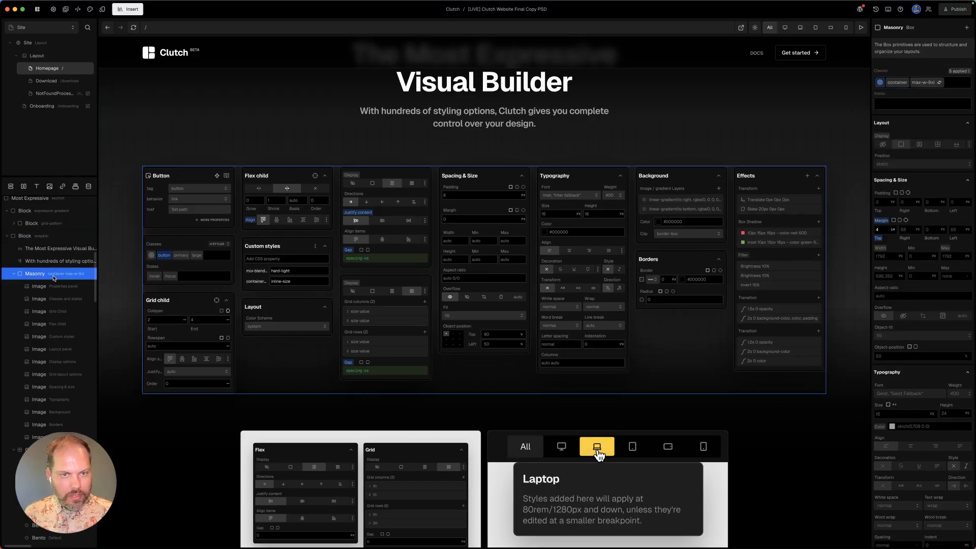
click(958, 83)
text(t)
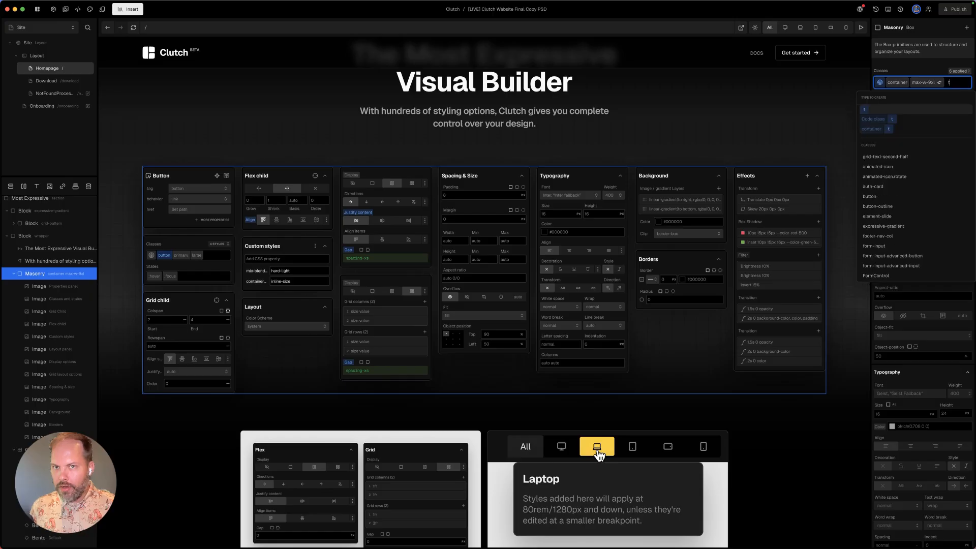
text(ext-)
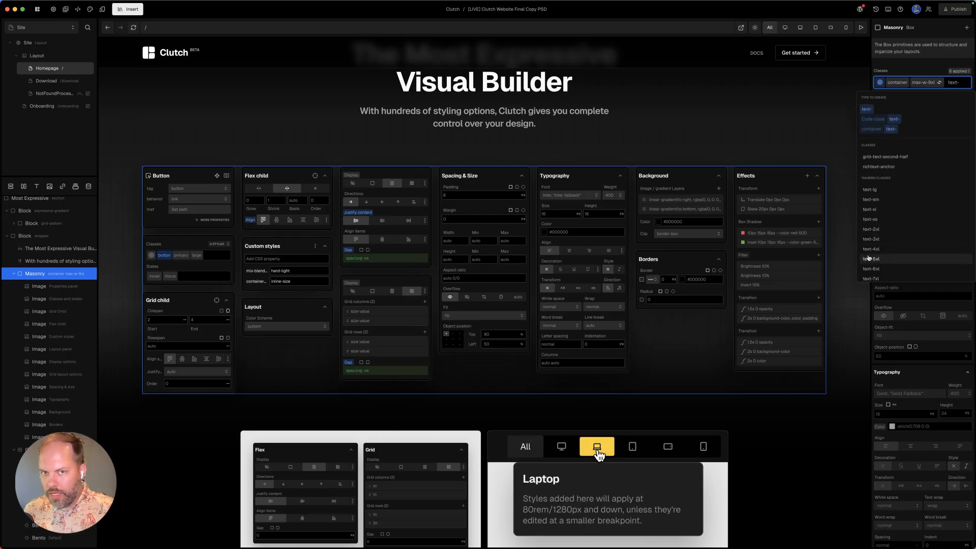
key(alt)
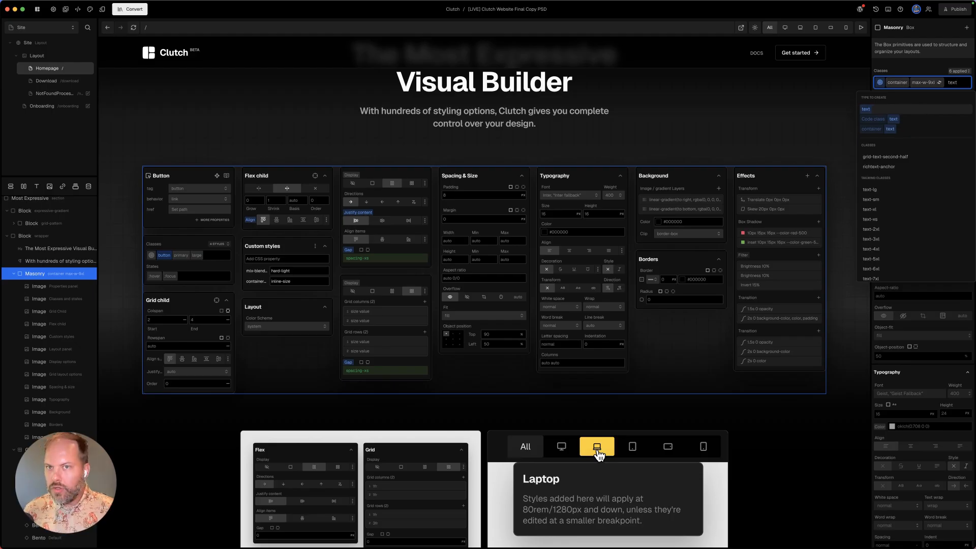
key(alt+BackSpace)
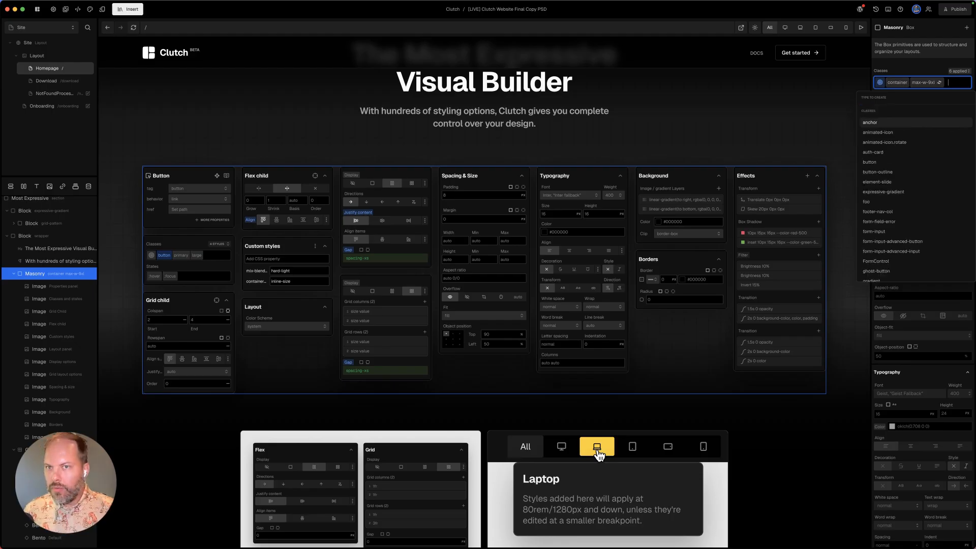
click(930, 69)
- Review the Masonry box's remaining style properties and bring the homepage's PageSpeed comparison section into view
scroll(910, 366, down, 5)
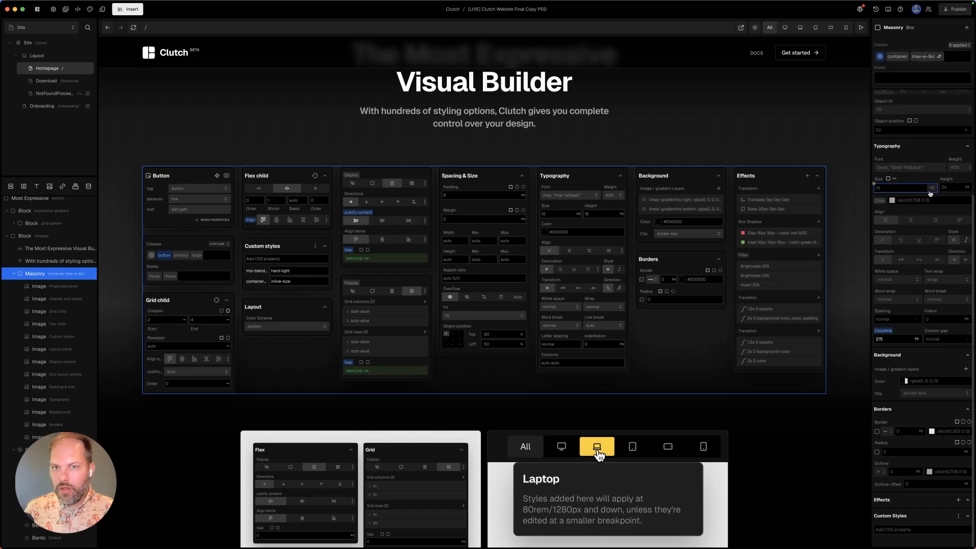
scroll(640, 276, up, 10)
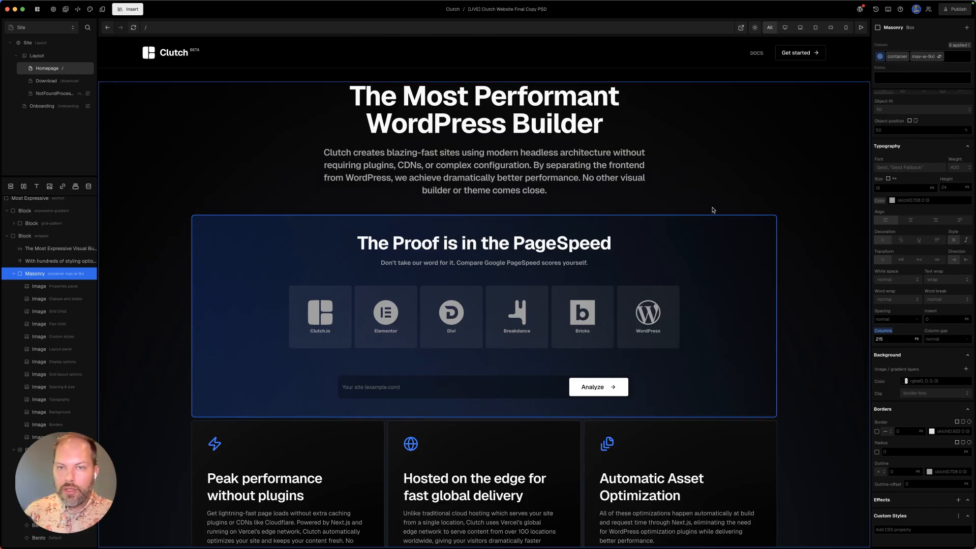
scroll(417, 272, down, 1)
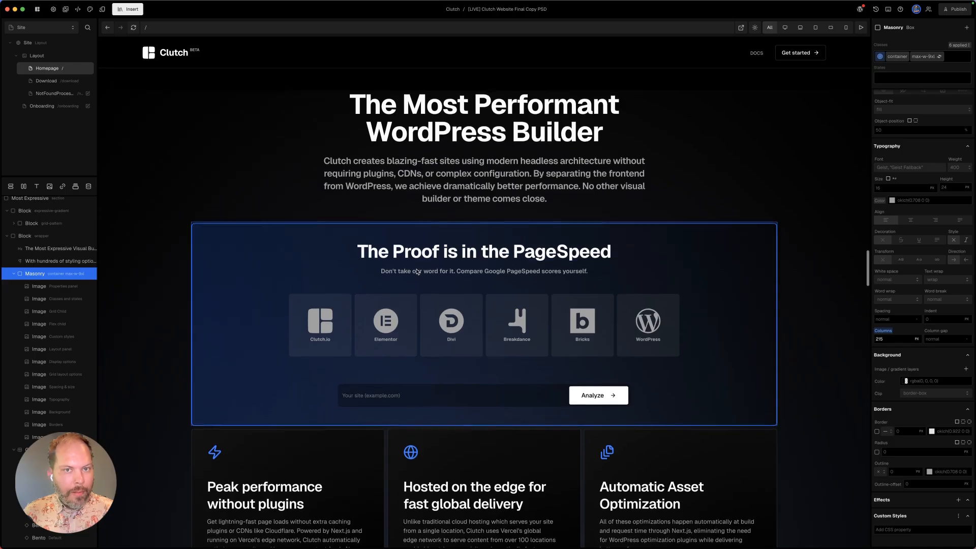
- Switch to the browser and compare the PageSpeed Insights reports for wordpress.com, bricksbuilder.io, breakdance.com, elegantthemes.com and elementor.com
scroll(417, 272, down, 3)
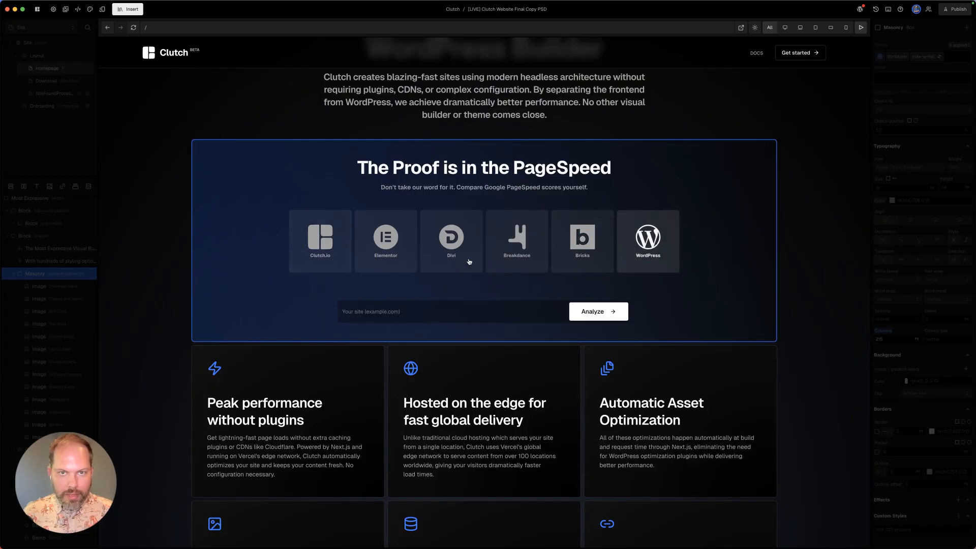
key(super+Tab)
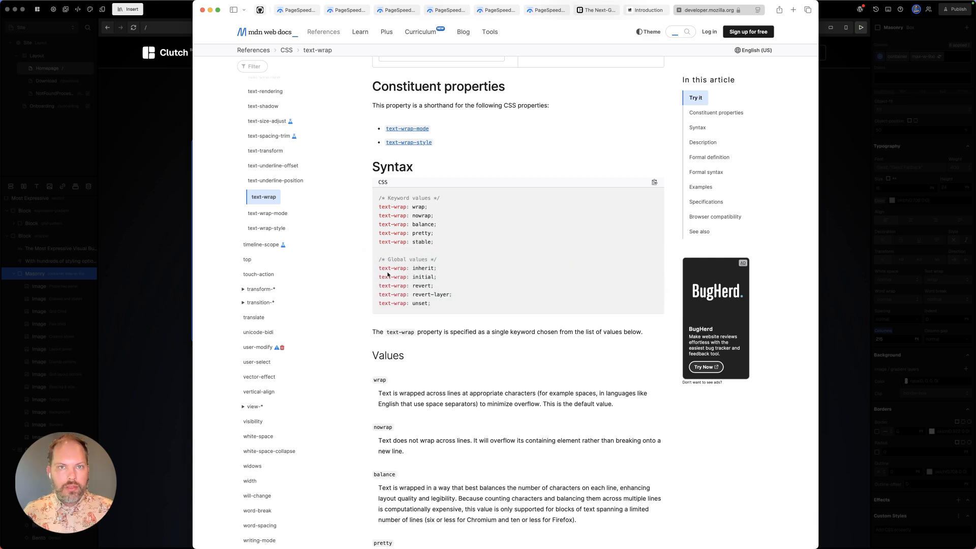
key(ctrl+Tab)
key(ctrl+Tab)
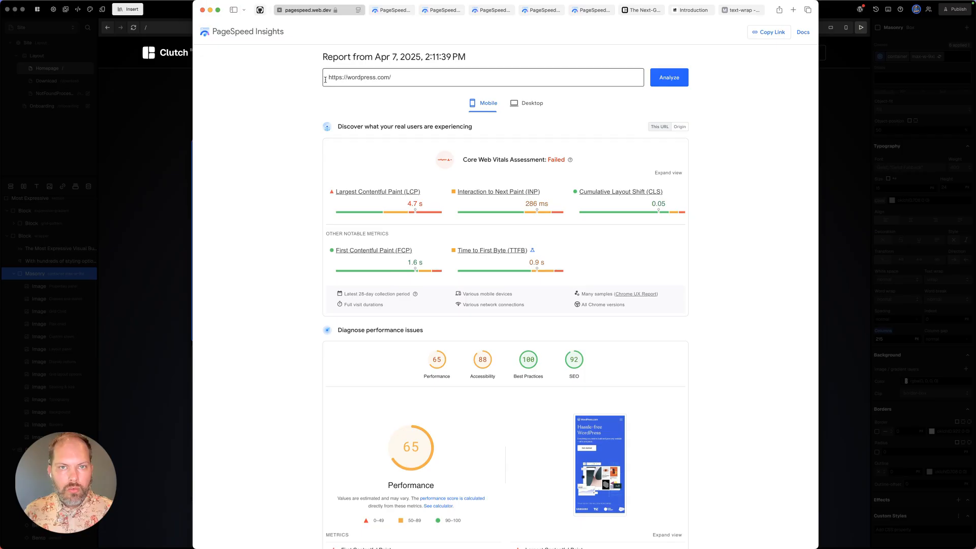
key(ctrl+Tab)
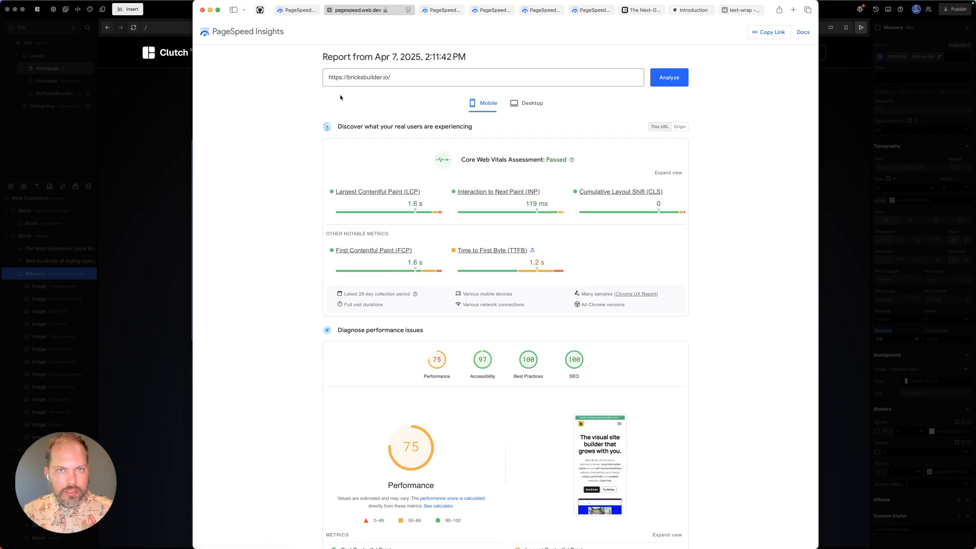
key(ctrl+Tab)
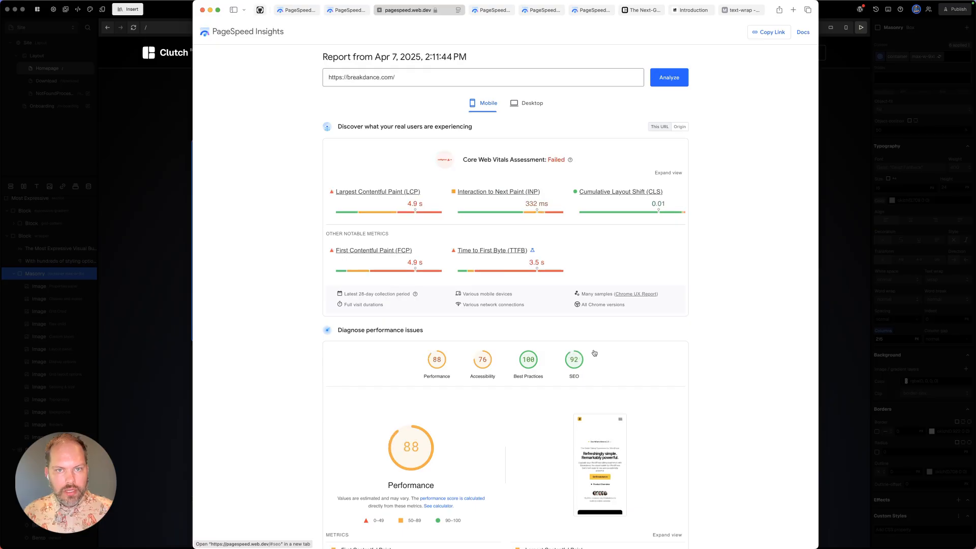
key(ctrl+Tab)
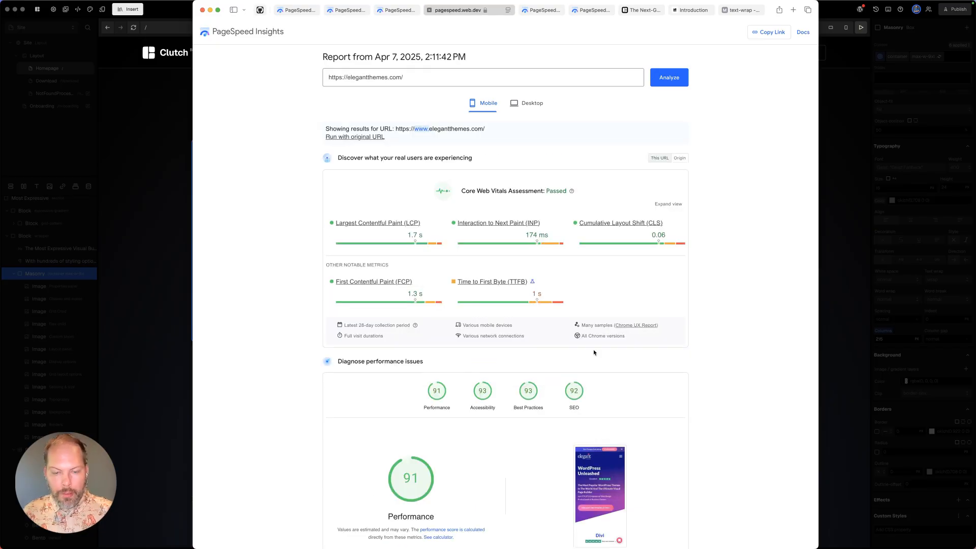
key(ctrl+Tab)
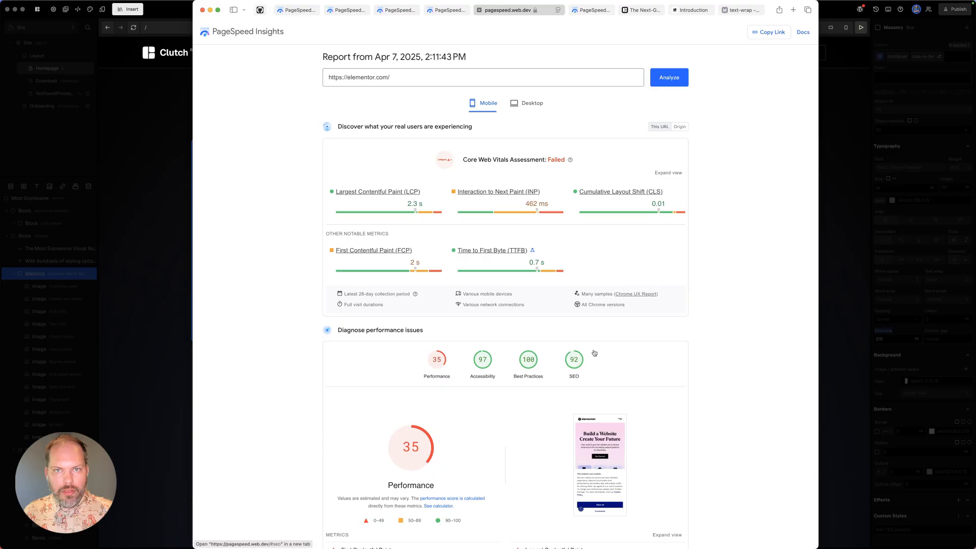
key(ctrl+Tab)
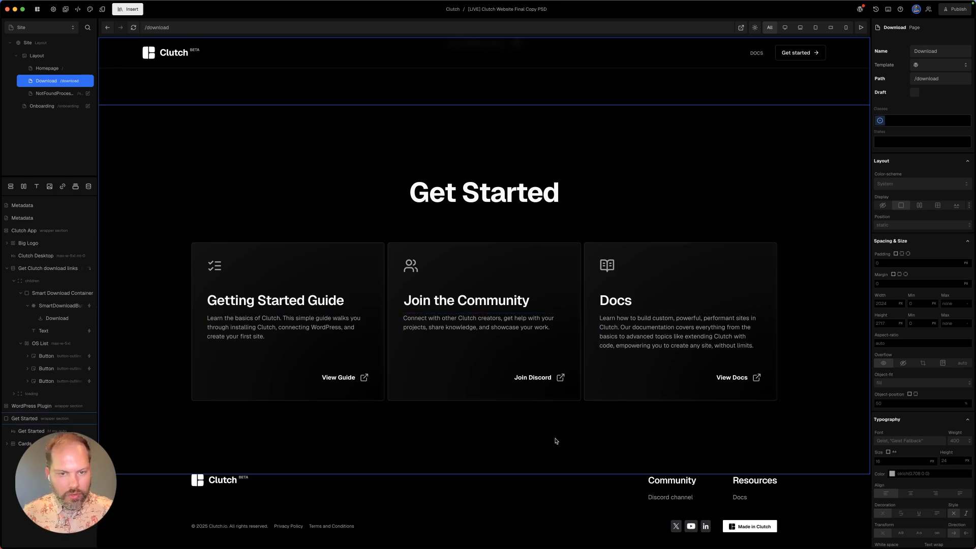
scroll(529, 224, up, 4)
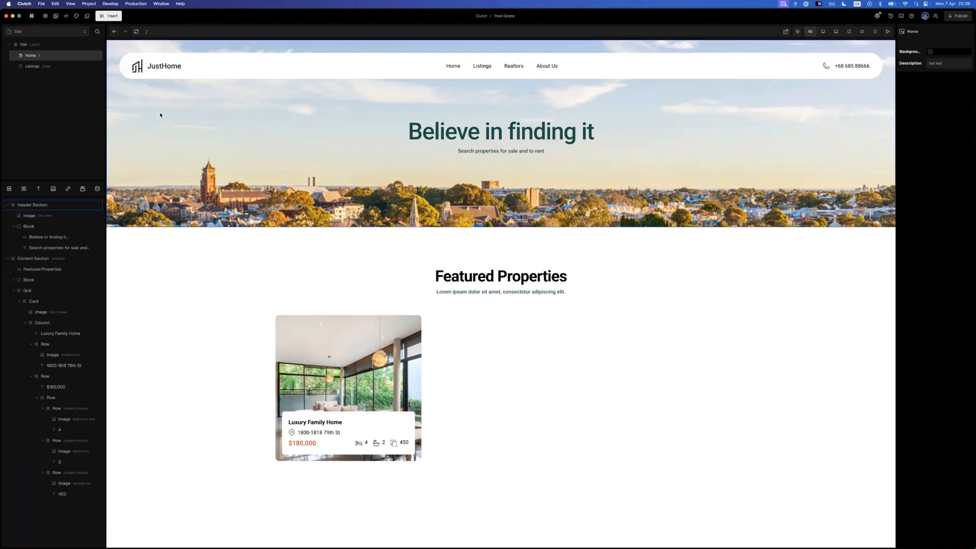
- Switch to Figma and examine the home and Listing page designs of the real estate template, including their property cards
key(super+Tab)
key(super+Tab)
key(super+Tab)
key(super+Tab)
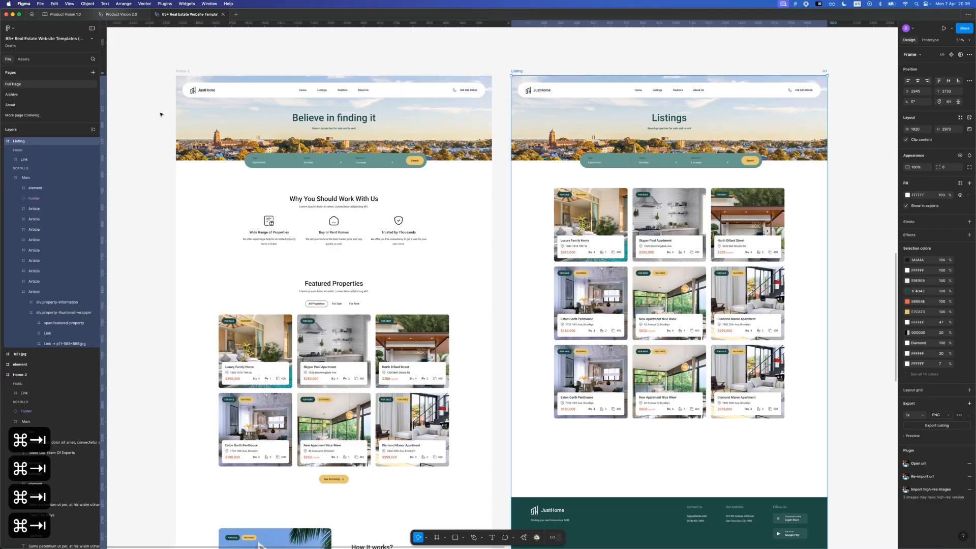
scroll(292, 307, down, 2)
scroll(291, 307, left, 1)
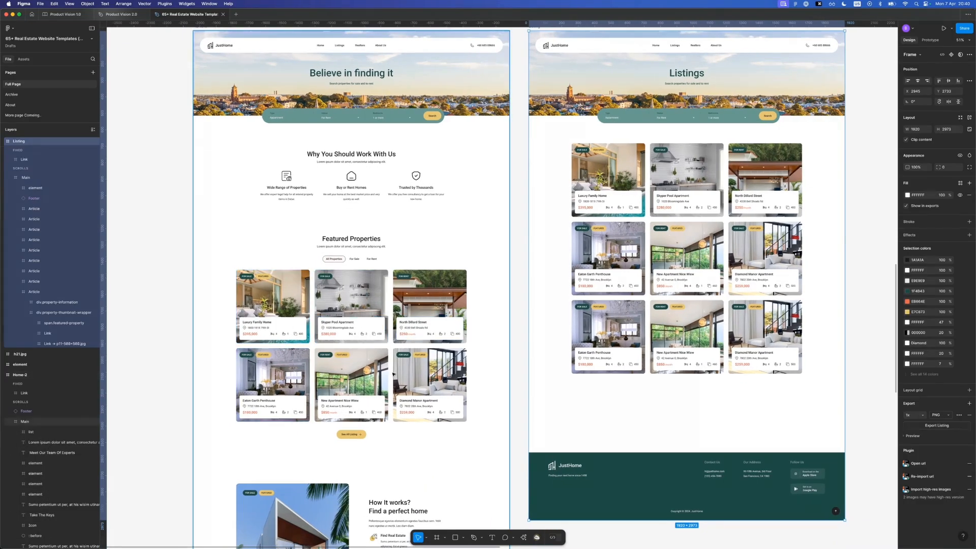
scroll(390, 373, up, 1)
scroll(390, 373, right, 2)
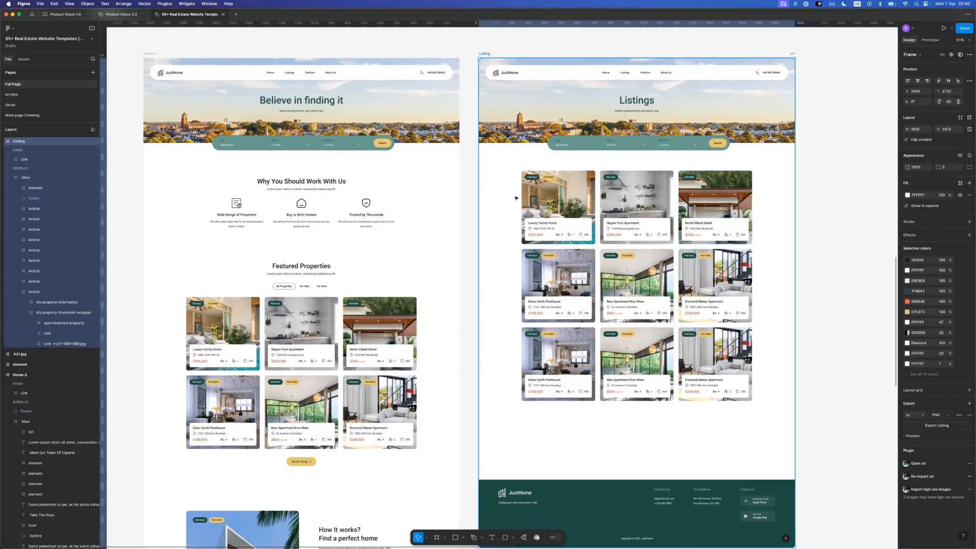
- Switch back to Clutch and review the Real Estate project's Site layout, Listings page and Home page
key(super+Tab)
key(super+Tab)
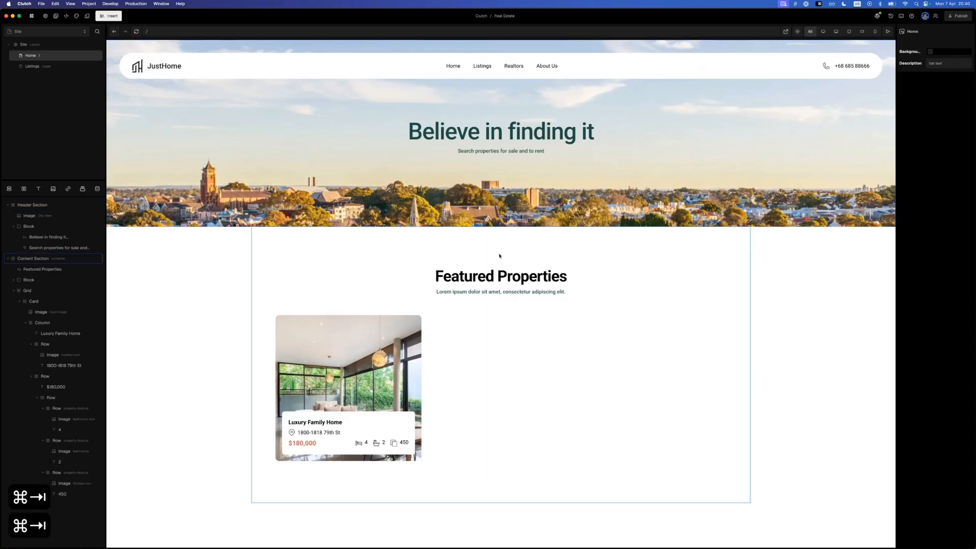
click(50, 45)
click(49, 55)
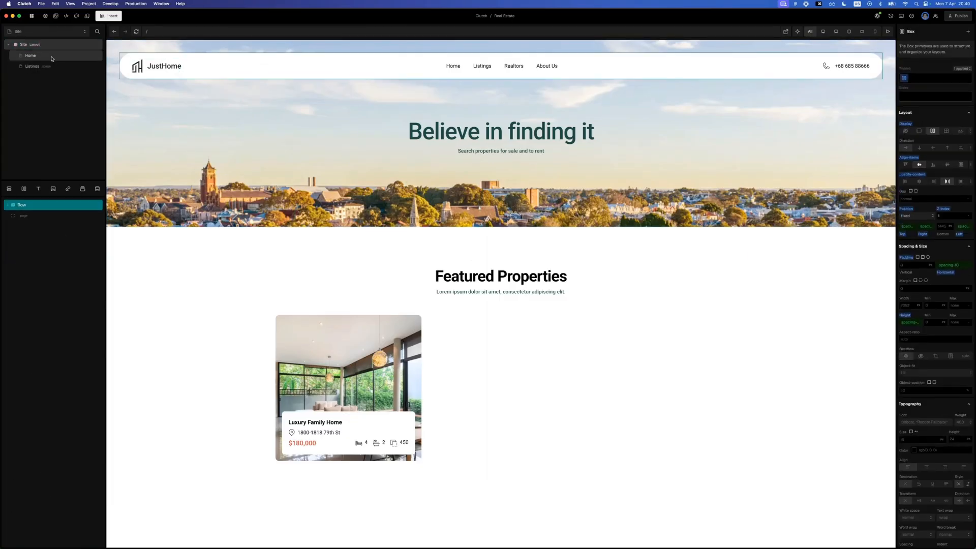
click(53, 68)
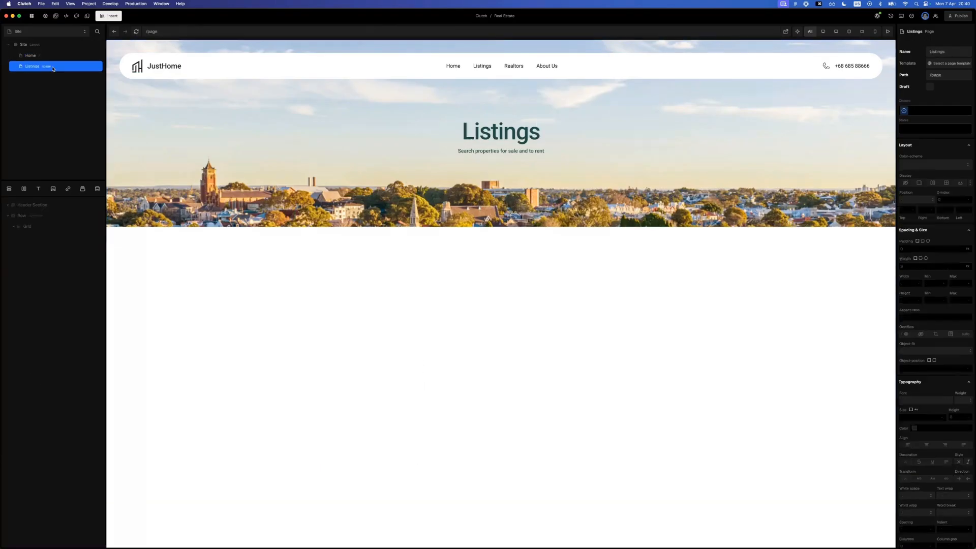
click(51, 55)
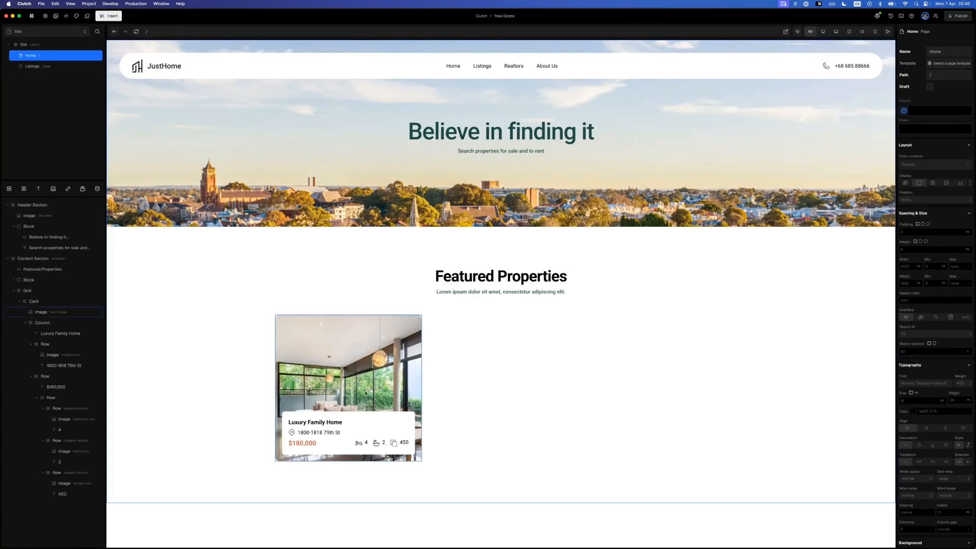
- Inspect the styles of the property card's price text, its image and the enclosing Card box on the Home page
click(321, 436)
click(302, 442)
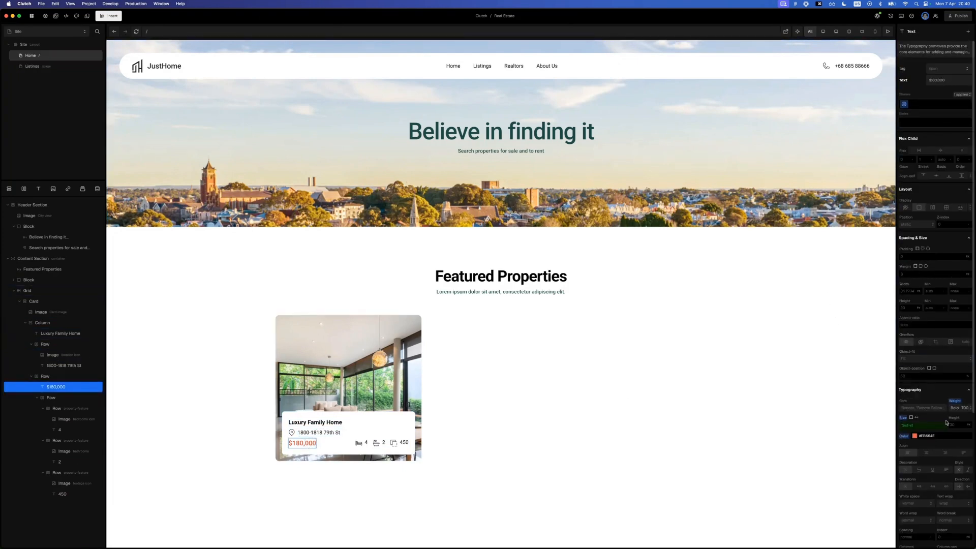
click(345, 358)
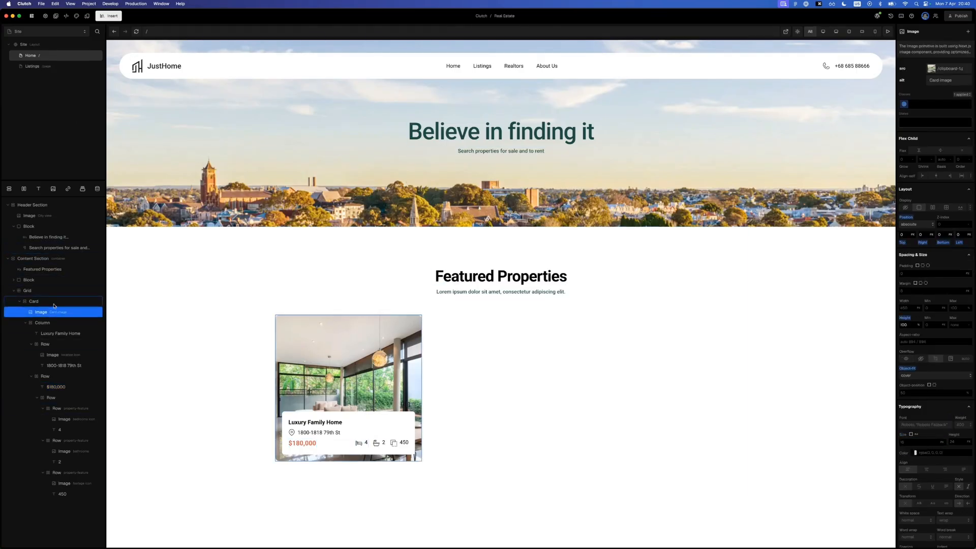
click(54, 302)
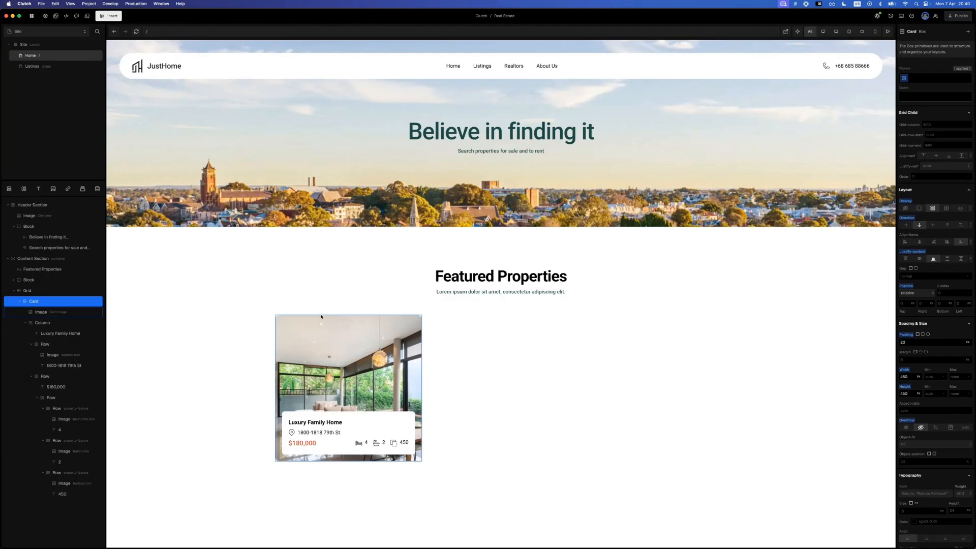
- Copy the Card from the Home page's Grid and place the copy inside the Grid on the Listings page
click(53, 290)
click(51, 302)
key(super+c)
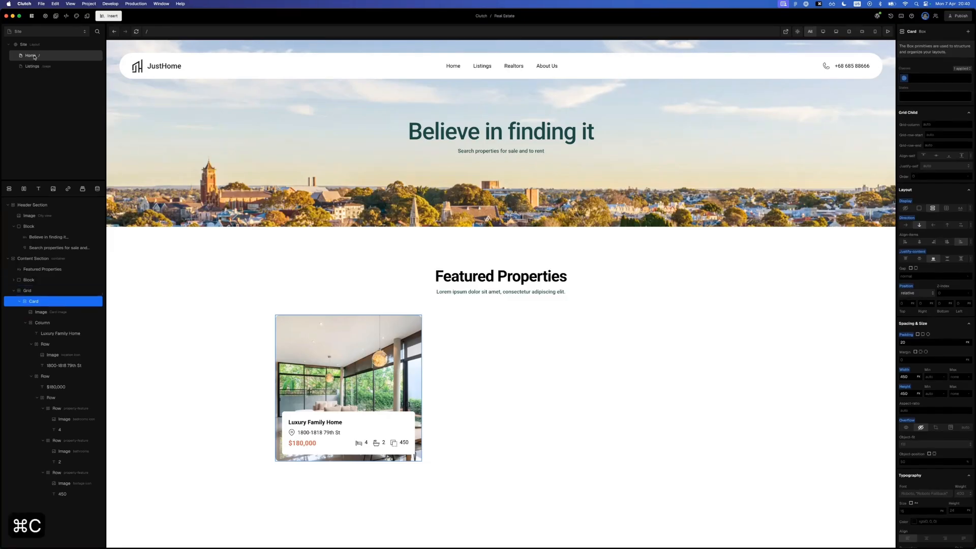
click(52, 67)
key(super+v)
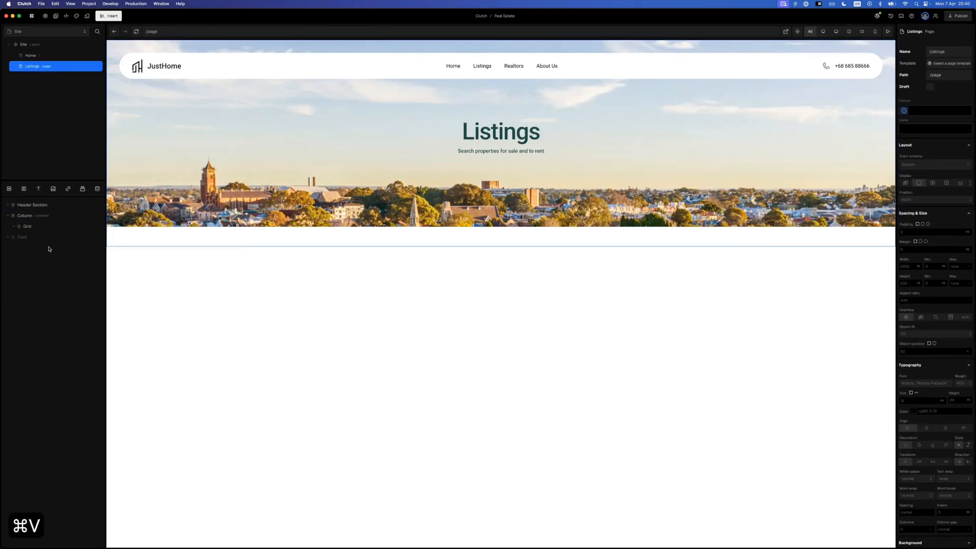
click(31, 238)
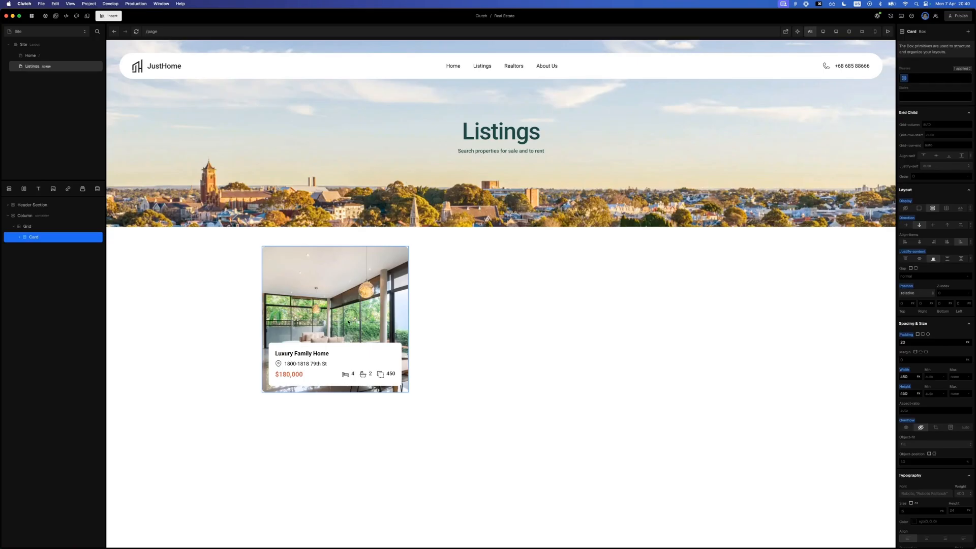
- Set the font size of the Listings card's "Luxury Family Home" title to the 4xl token
click(309, 356)
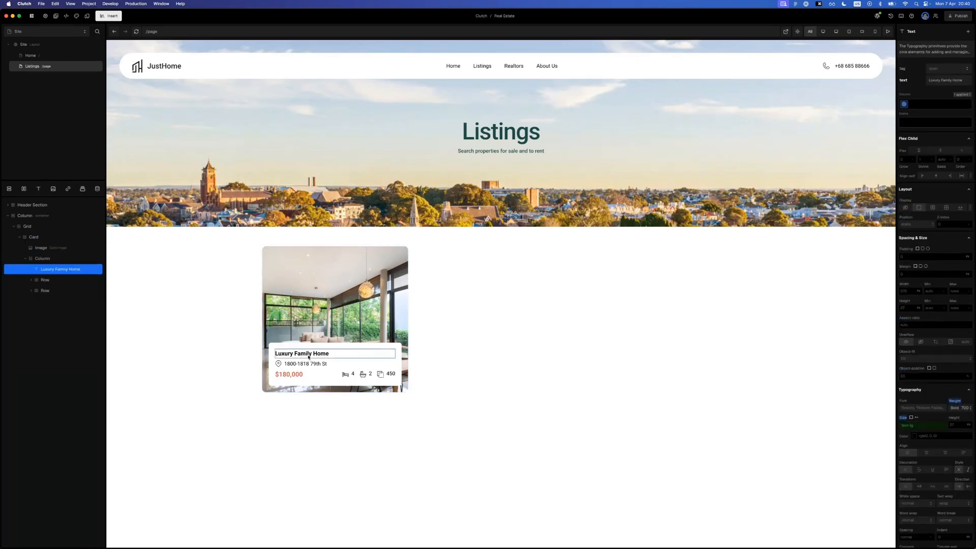
click(912, 425)
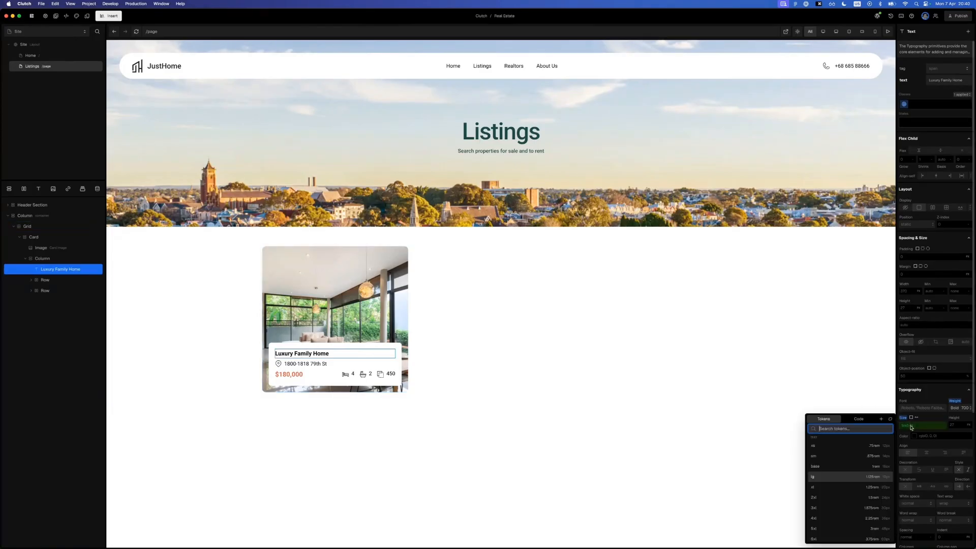
click(846, 522)
click(434, 350)
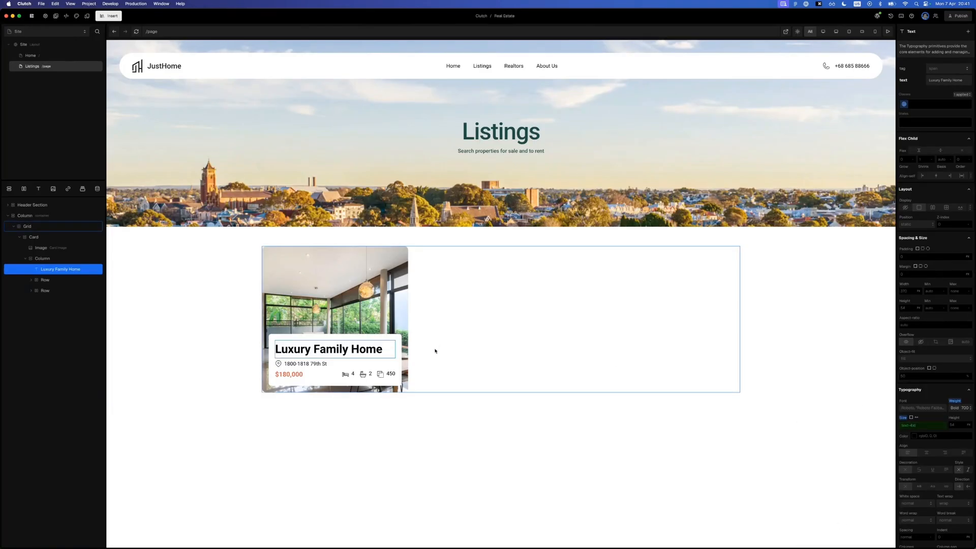
click(331, 350)
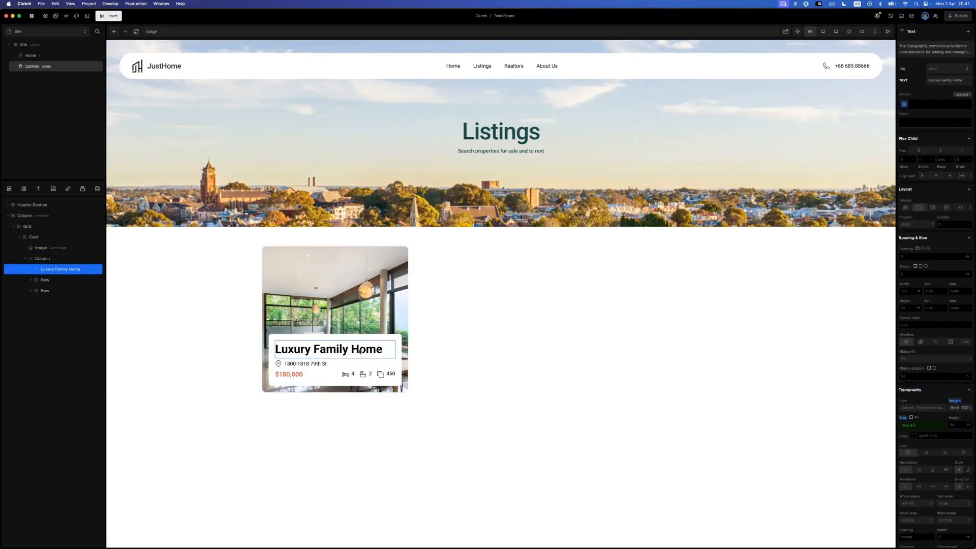
- Compare the "Luxury Family Home" card title between the Home and Listings pages, ending on the Home page's card
click(30, 55)
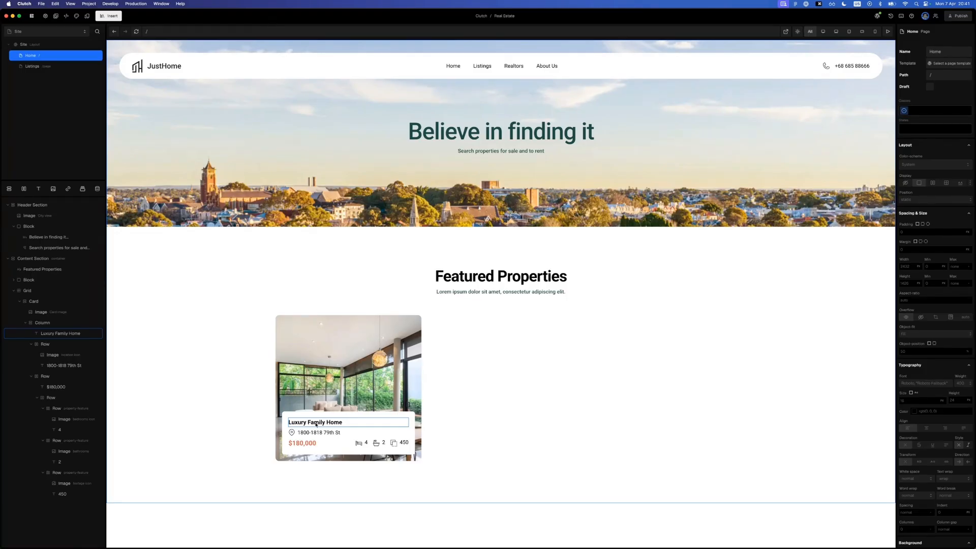
drag(322, 428, 324, 423)
click(55, 72)
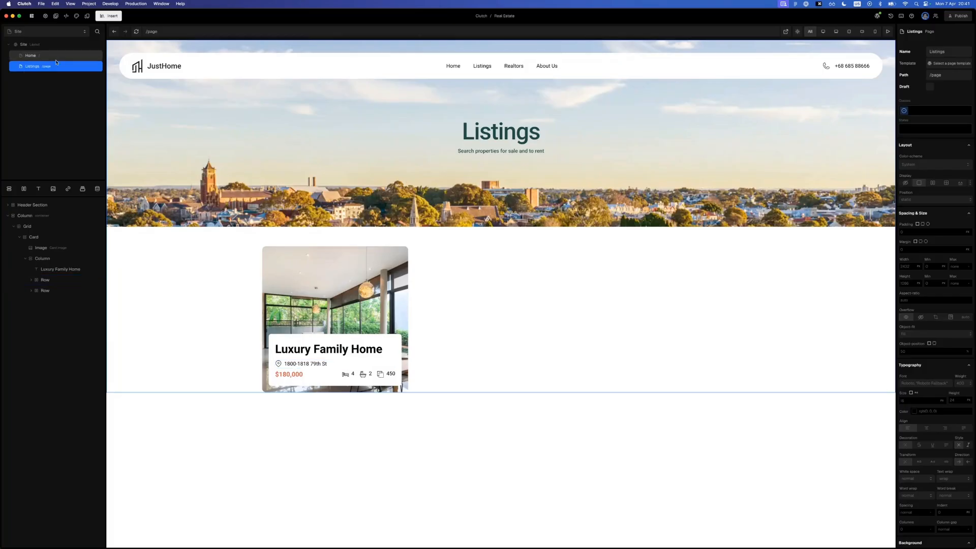
click(51, 55)
click(318, 422)
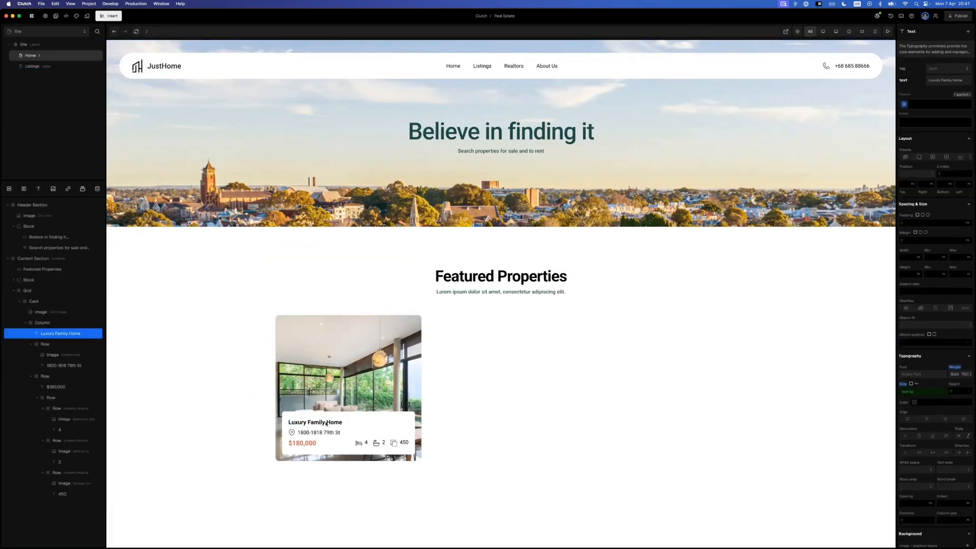
click(343, 372)
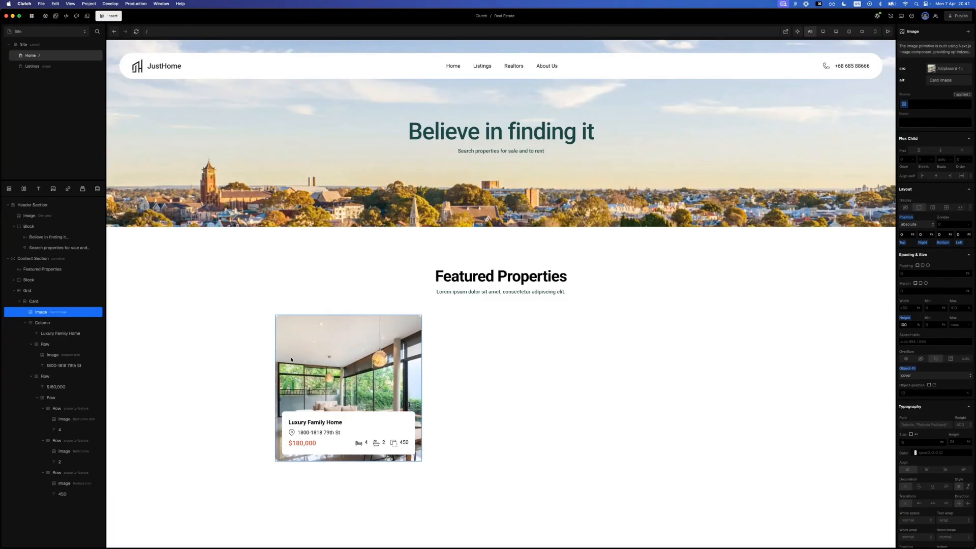
- Create a component named PropertyCard from the Home page's Card box
click(47, 302)
right_click(48, 302)
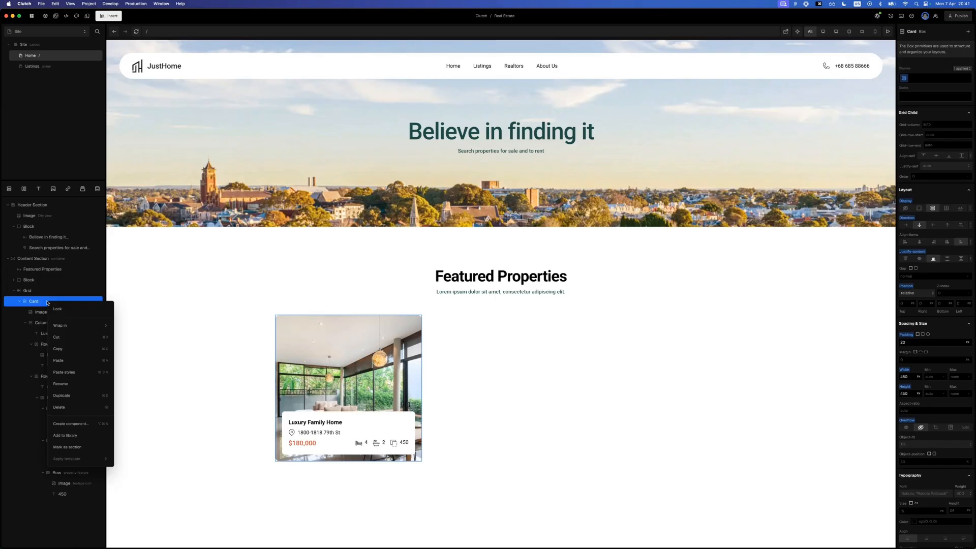
click(71, 424)
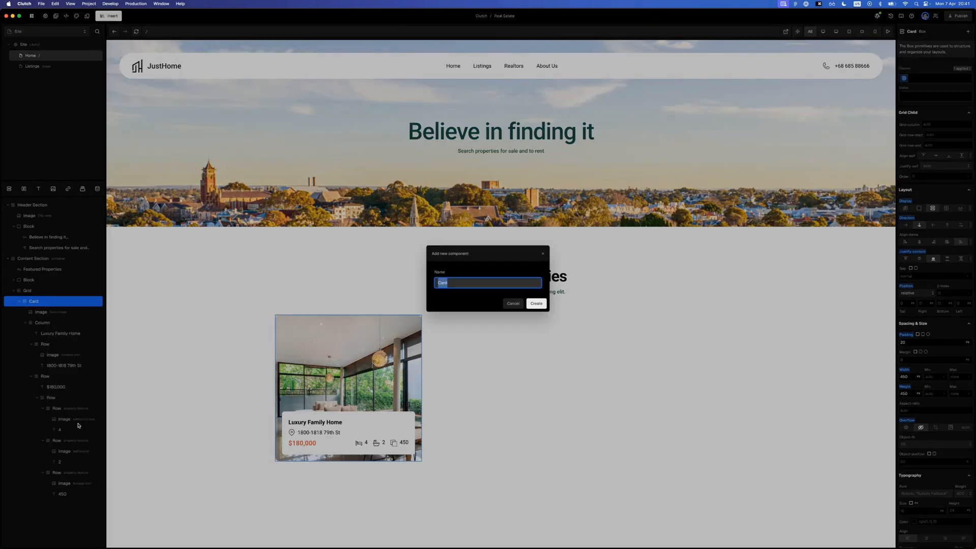
text(PorpertyCard)
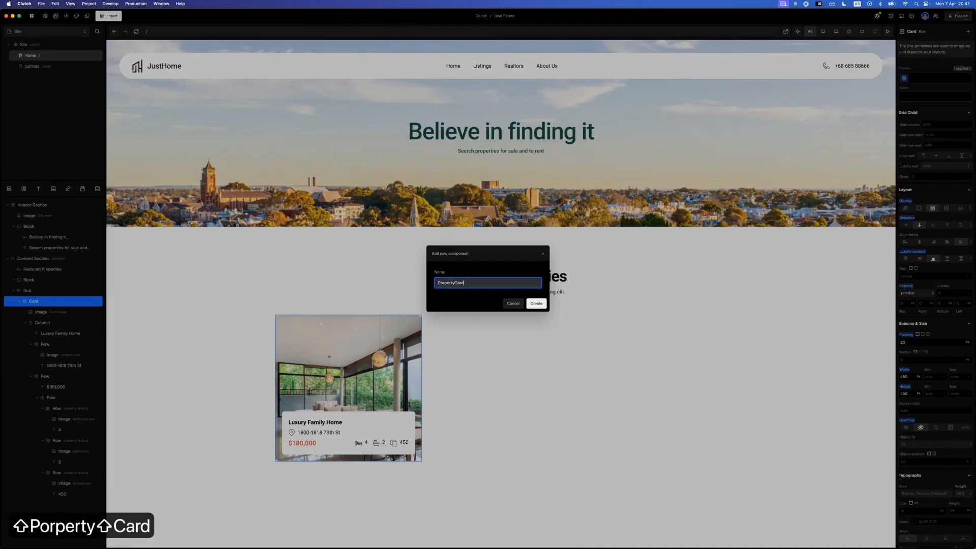
key(alt+Left)
key(alt+Left)
key(Right)
key(BackSpace)
key(Right)
text(o)
key(super+Return)
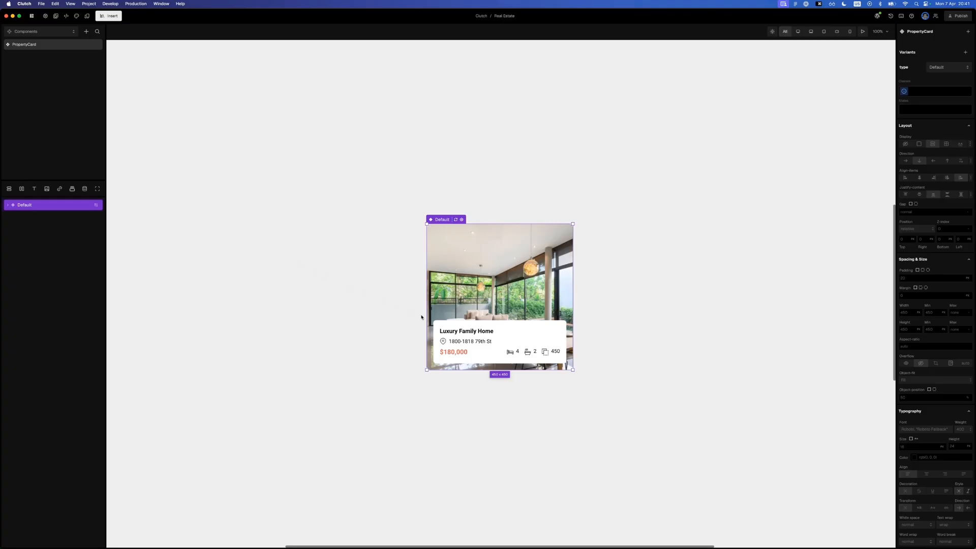
- Return to the site's Home page and duplicate the PropertyCard inside the Content Section's Grid
click(204, 142)
click(60, 31)
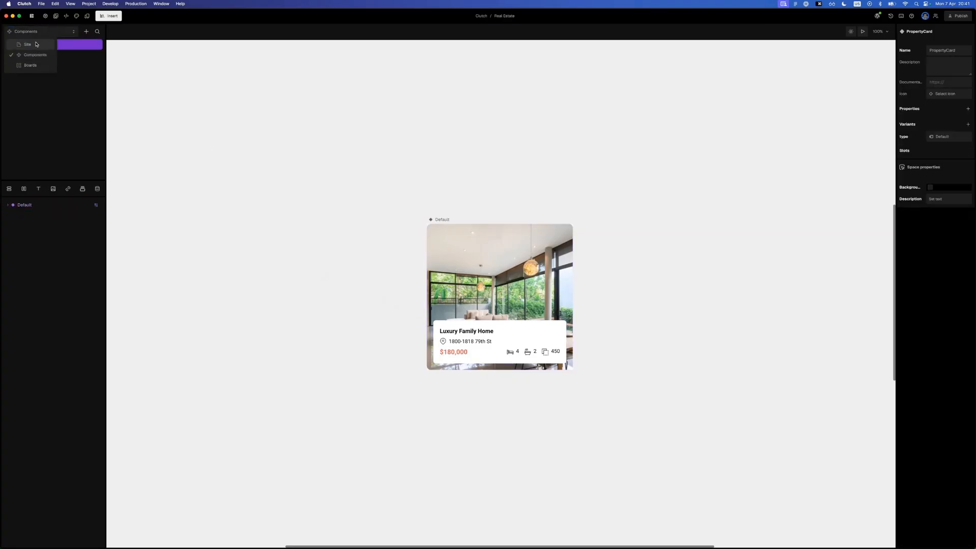
click(36, 44)
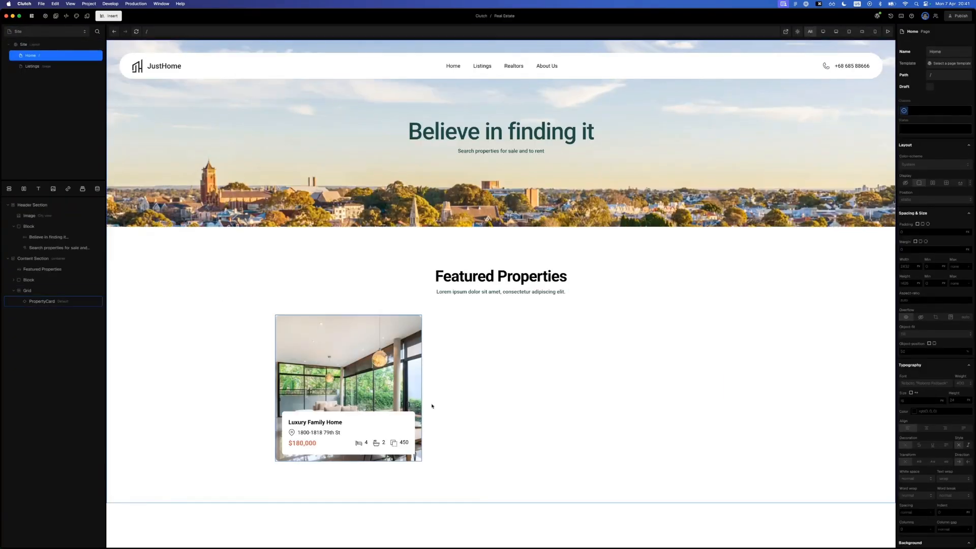
click(64, 301)
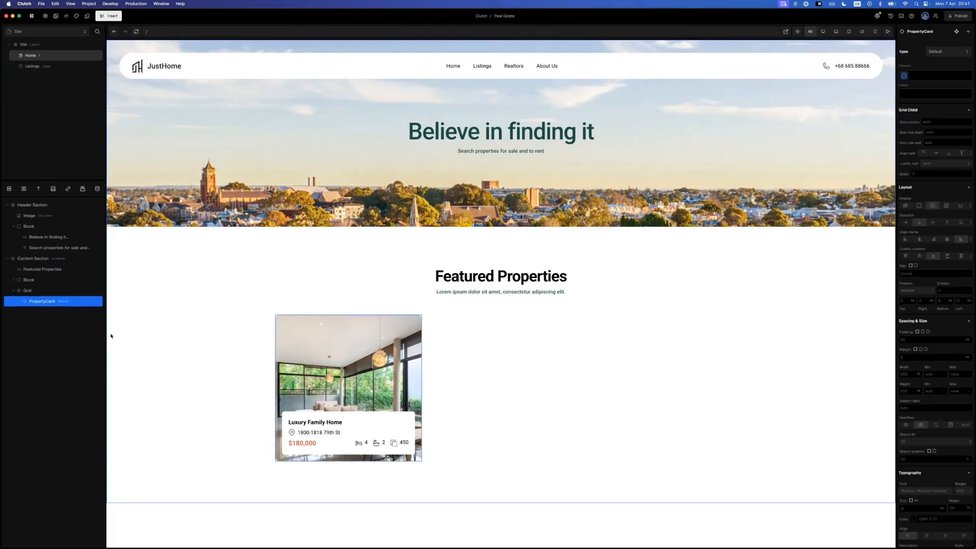
key(super+d)
- Replace the Card in the Listings page's Grid with a PropertyCard instance copied from the Home page
click(29, 303)
key(super+c)
click(32, 66)
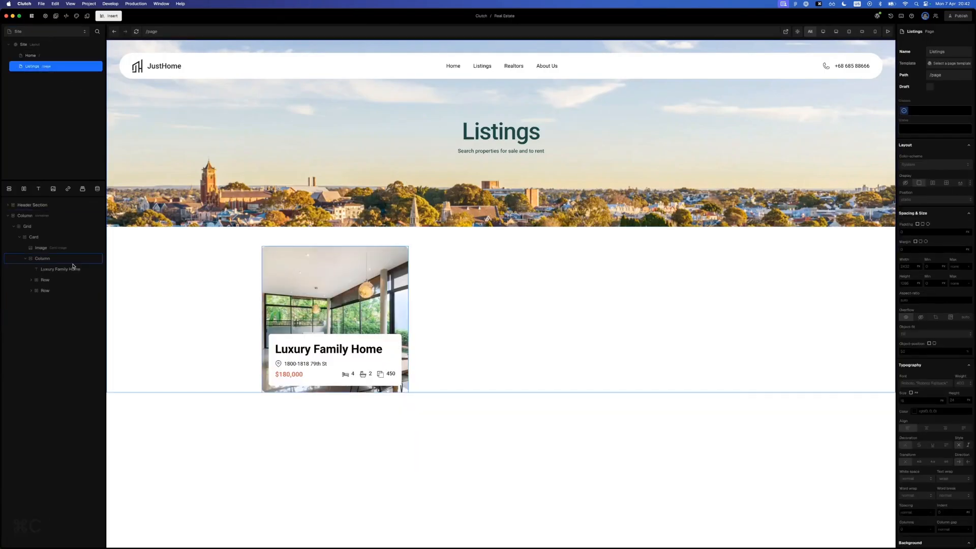
click(43, 237)
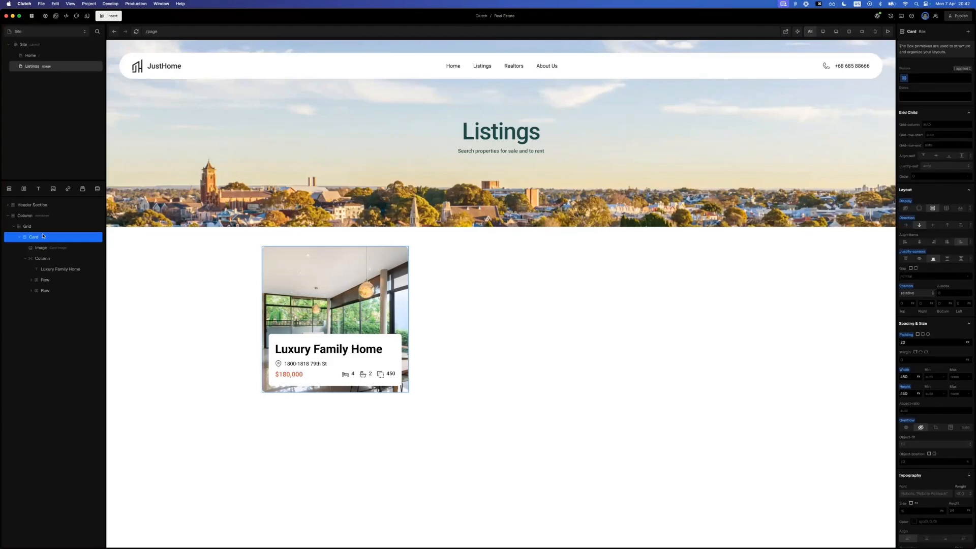
key(BackSpace)
key(super+v)
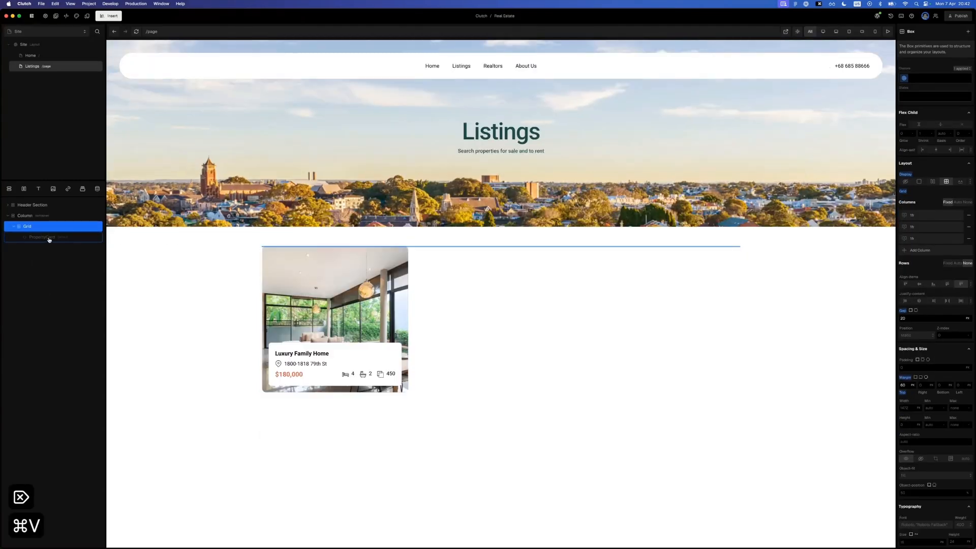
click(49, 237)
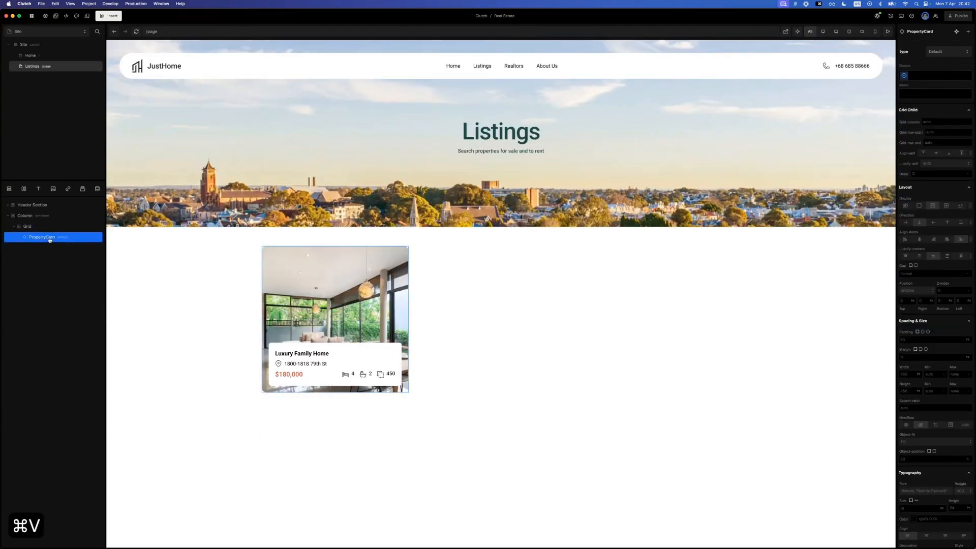
- Open the PropertyCard component and set its "Luxury Family Home" title's font size to the 6xl token
click(47, 57)
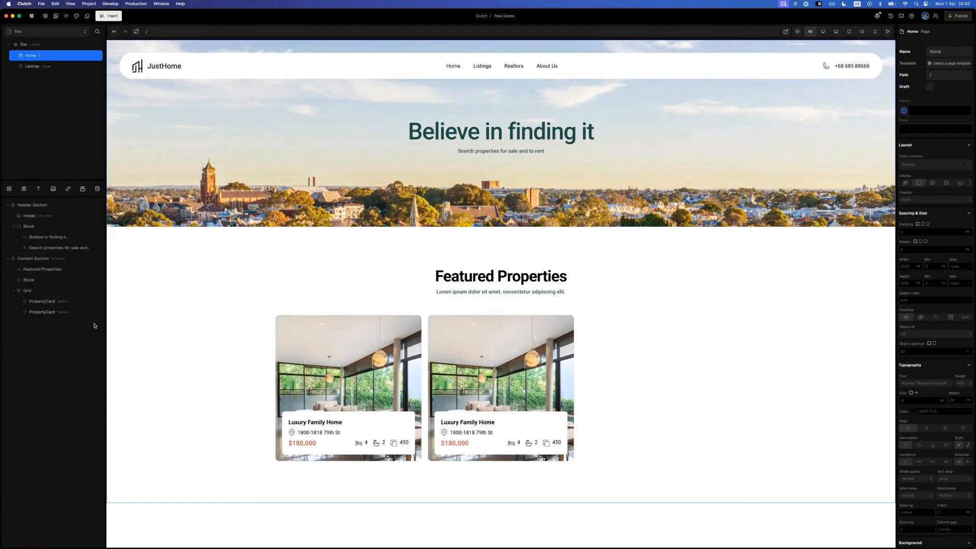
click(48, 67)
click(41, 32)
click(34, 55)
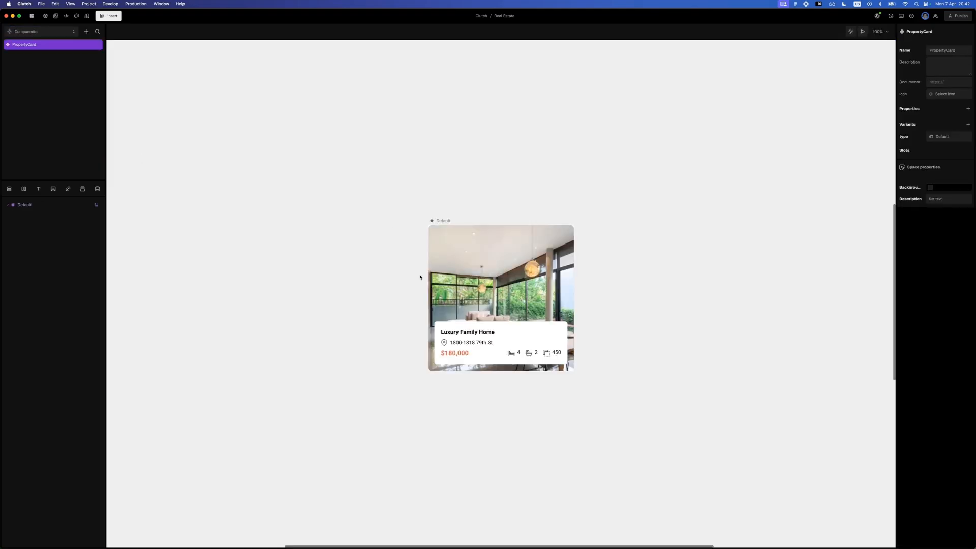
click(481, 333)
click(928, 431)
scroll(853, 501, down, 2)
click(836, 509)
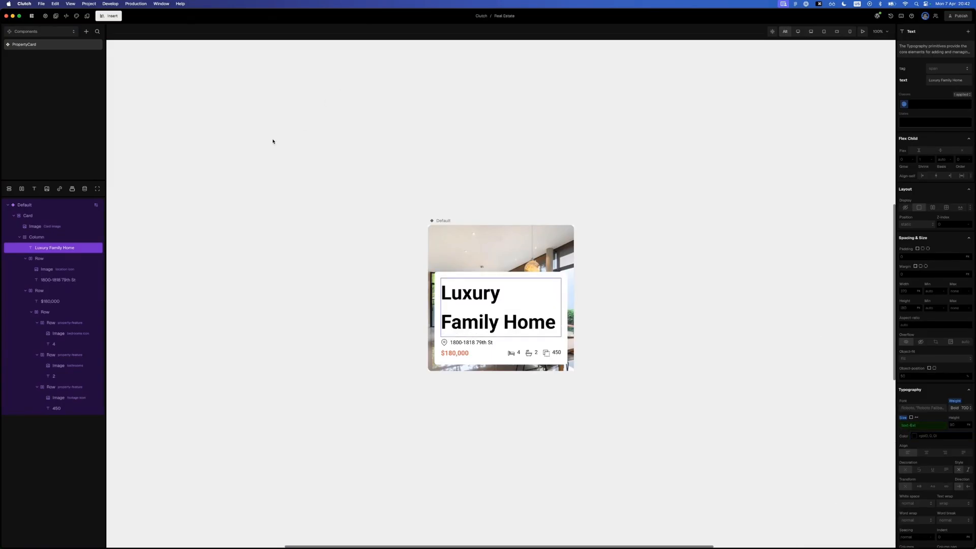
- Check the PropertyCard instances' title size on the Listings page and the Home page
click(41, 32)
click(28, 47)
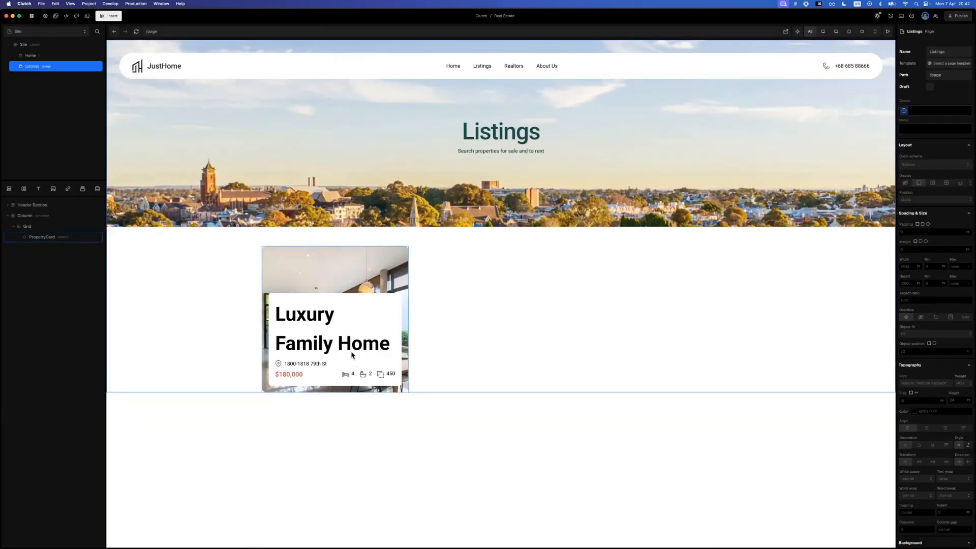
click(30, 55)
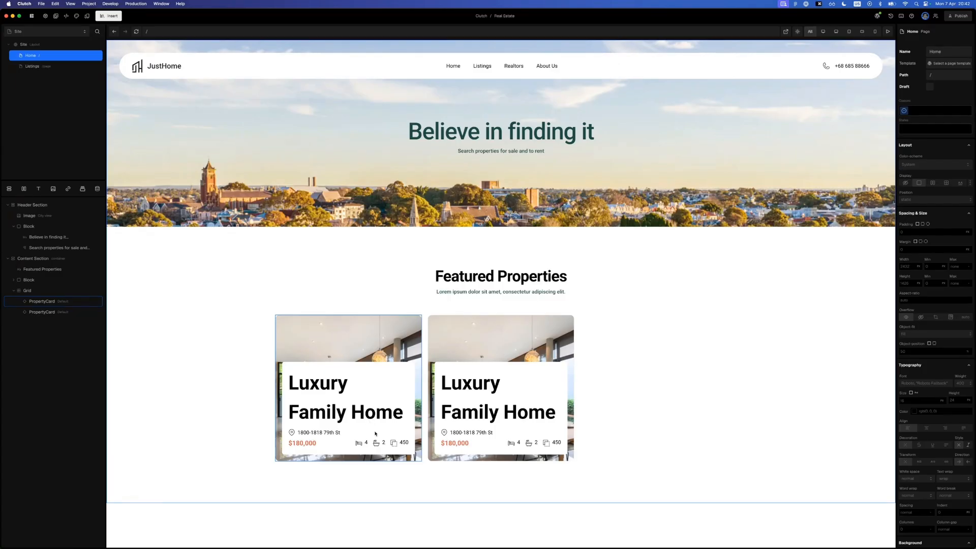
- Edit the PropertyCard in place on the Home page, setting its title's font size to the xl token
double_click(361, 386)
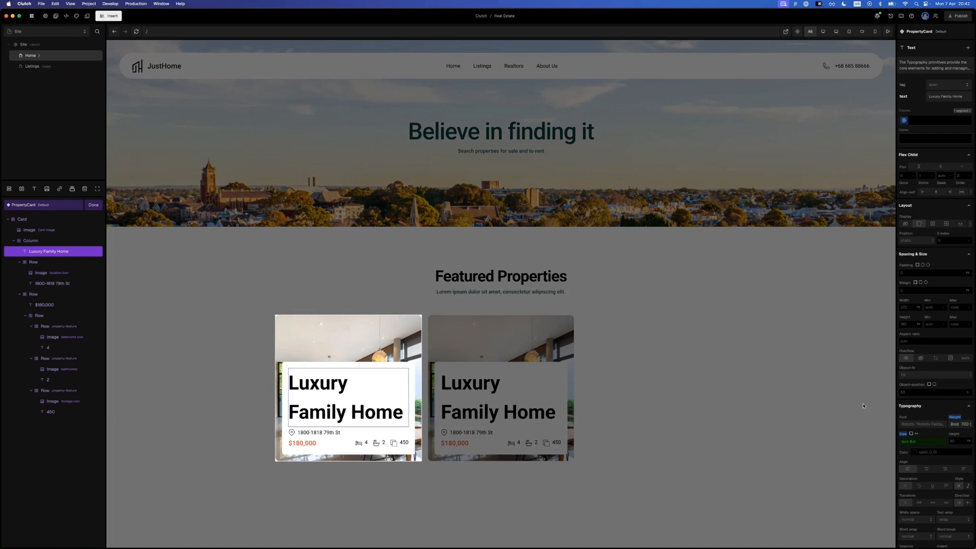
click(922, 441)
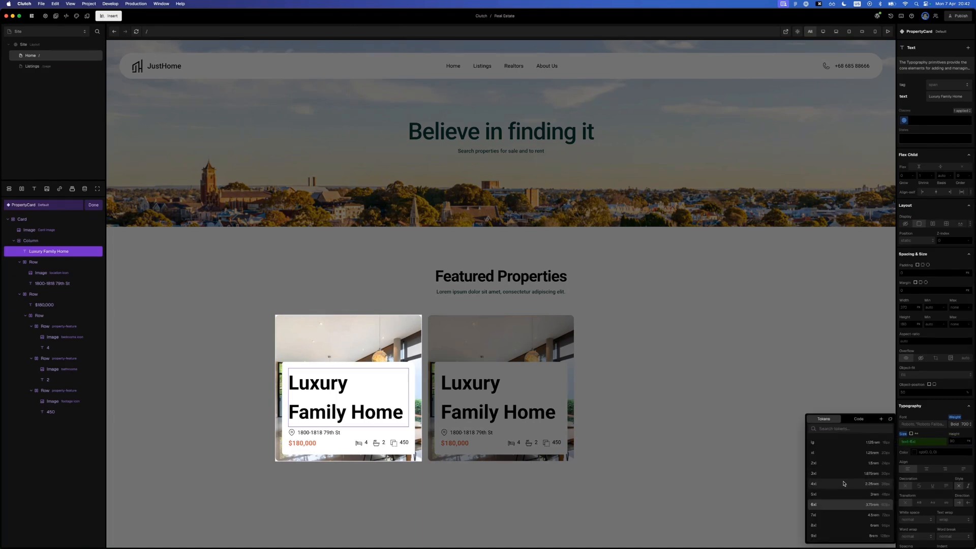
click(836, 466)
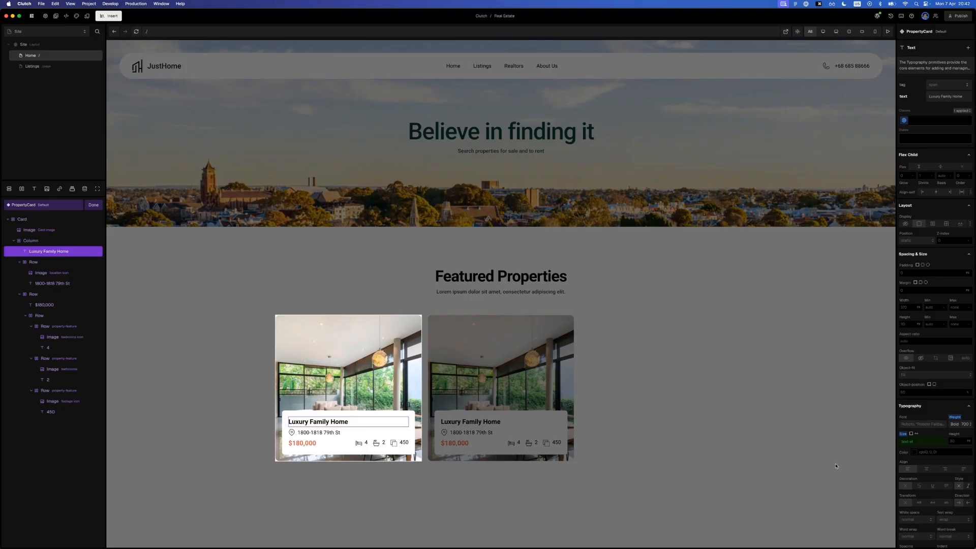
click(363, 380)
key(Escape)
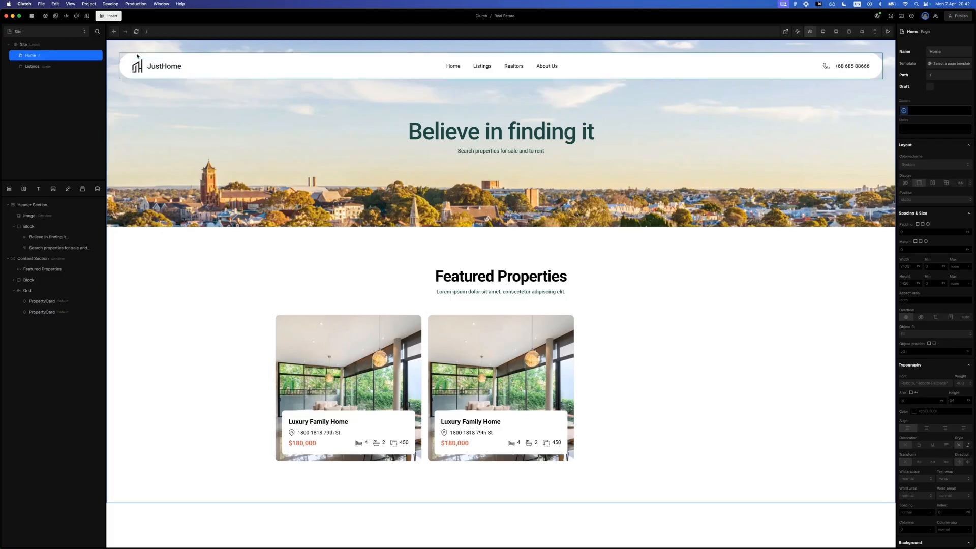
- Duplicate the PropertyCard component's Default variant and name the copy Horizontal
click(66, 32)
click(36, 54)
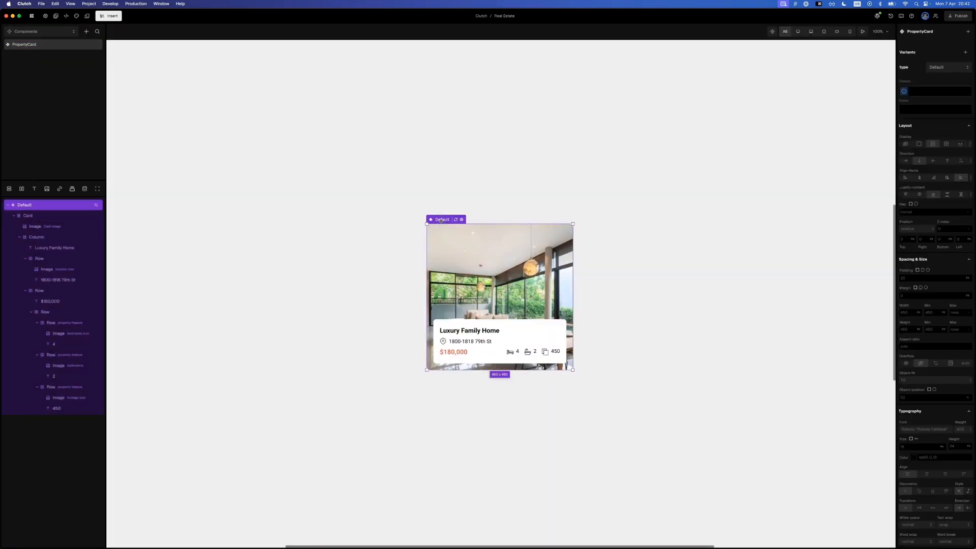
key(super+d)
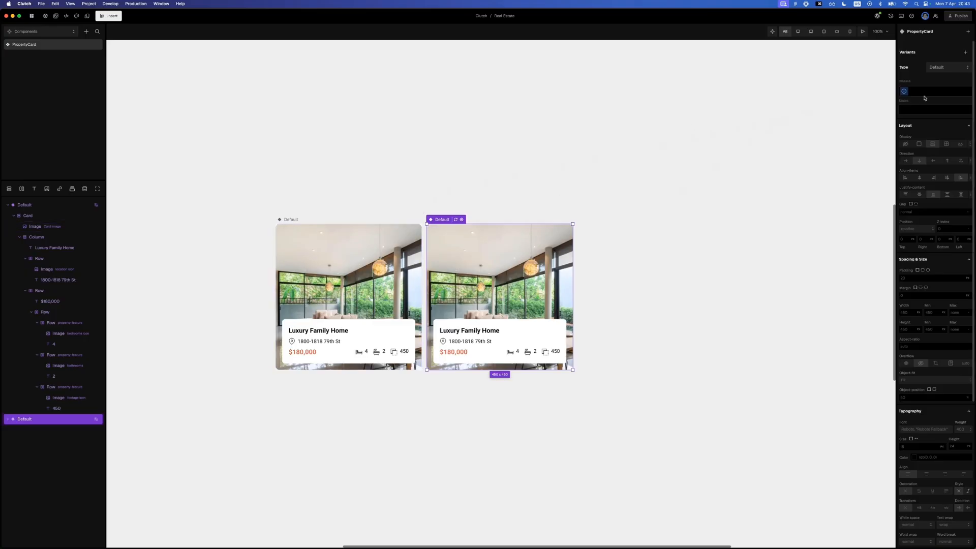
click(938, 69)
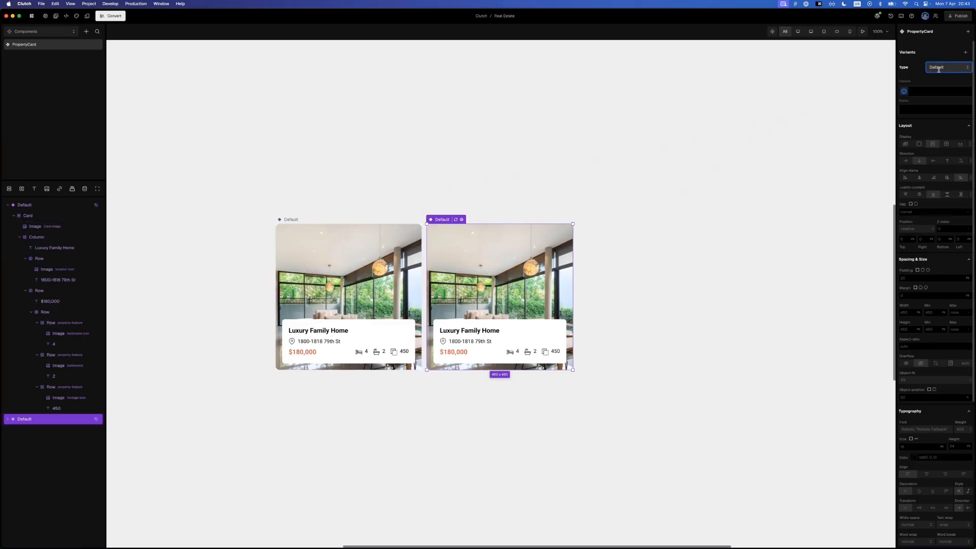
key(alt+Right)
key(alt+shift+Left)
text(Horiz)
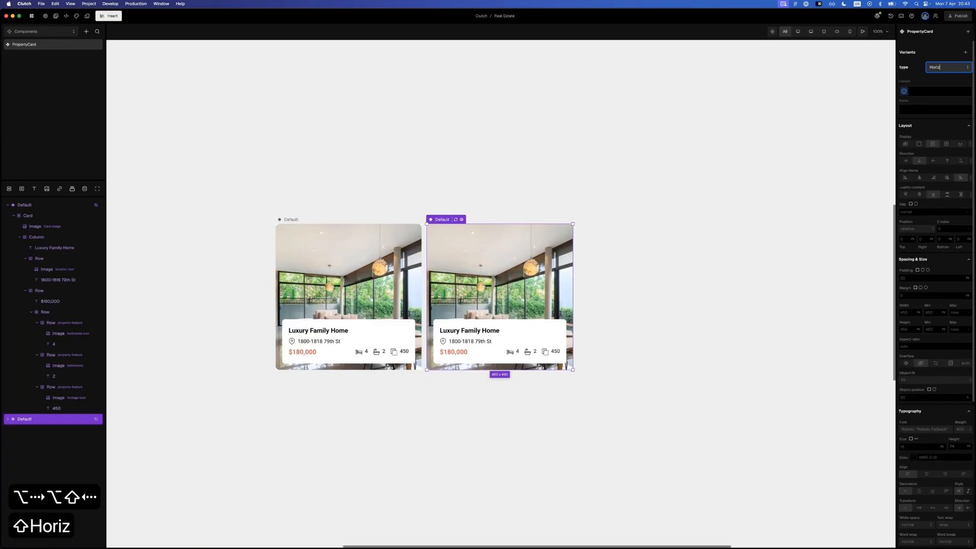
text(ontal)
key(Return)
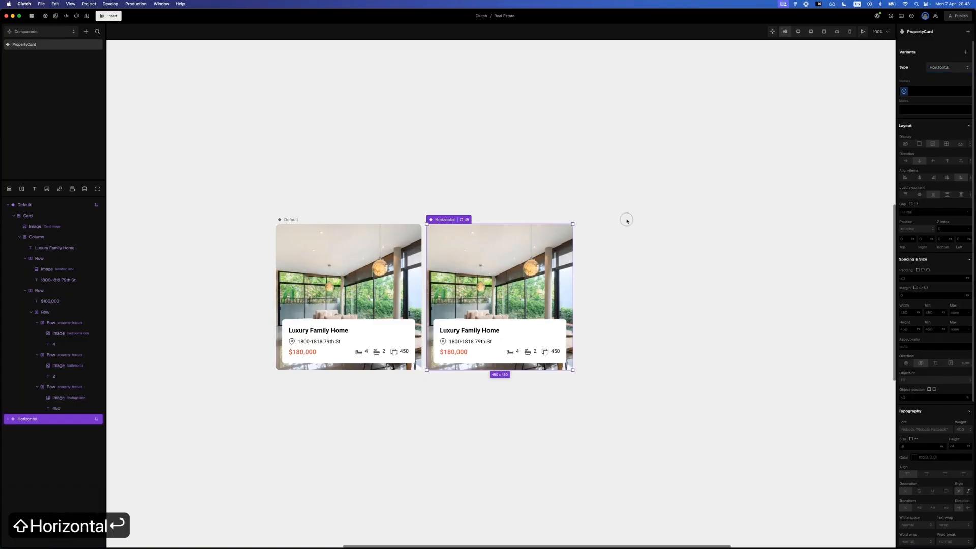
- Widen the Horizontal variant to about 718 px
click(626, 218)
click(569, 277)
click(575, 274)
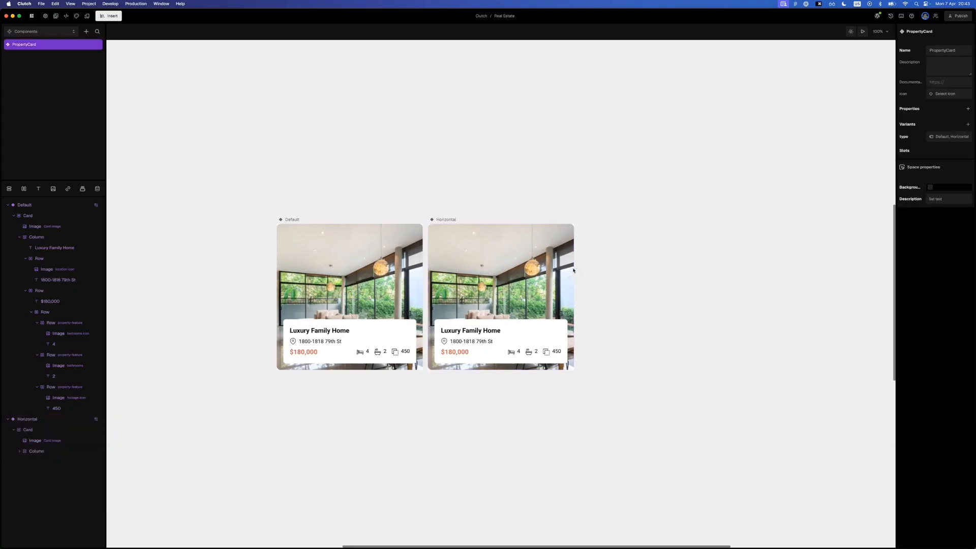
scroll(575, 268, left, 2)
click(527, 219)
drag(649, 356, 735, 356)
click(36, 440)
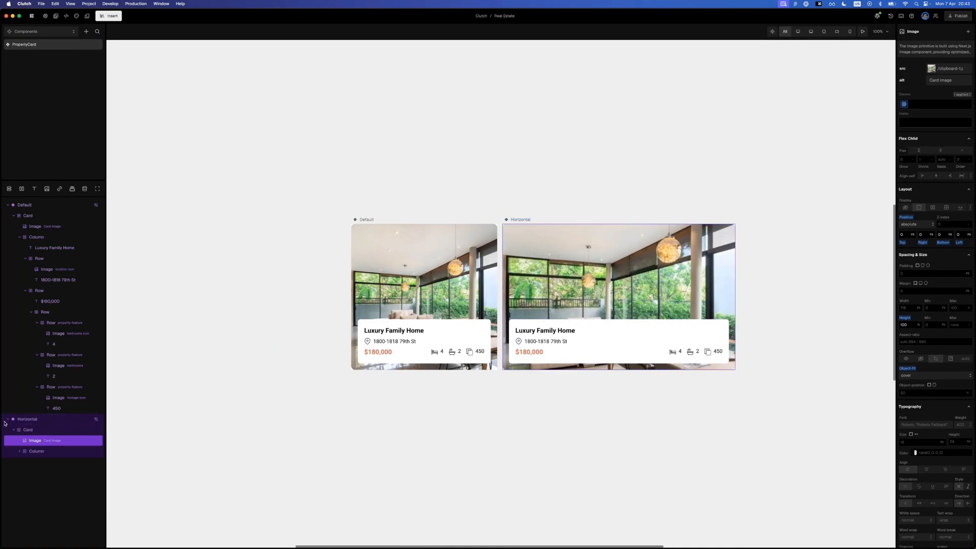
- Set the layout direction of the Horizontal variant's Card to row
click(45, 431)
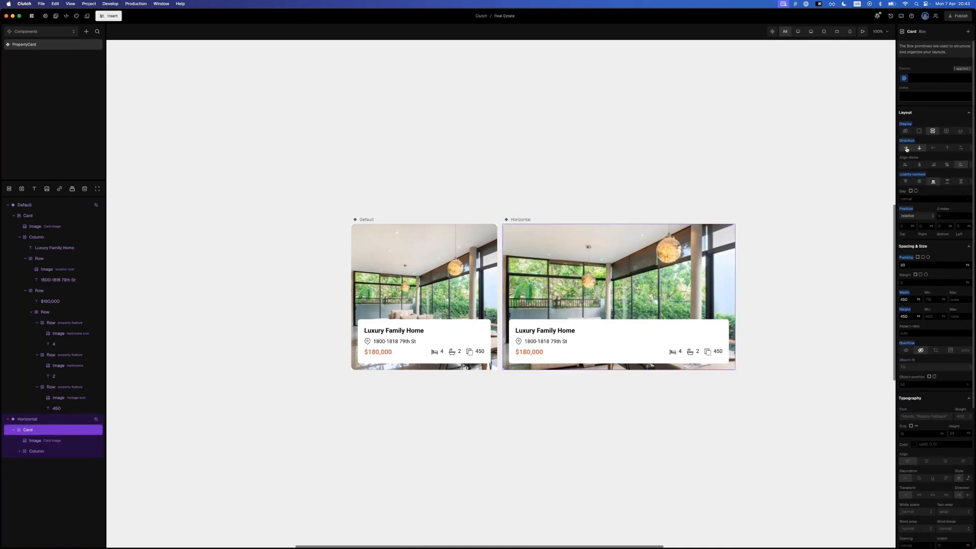
click(906, 148)
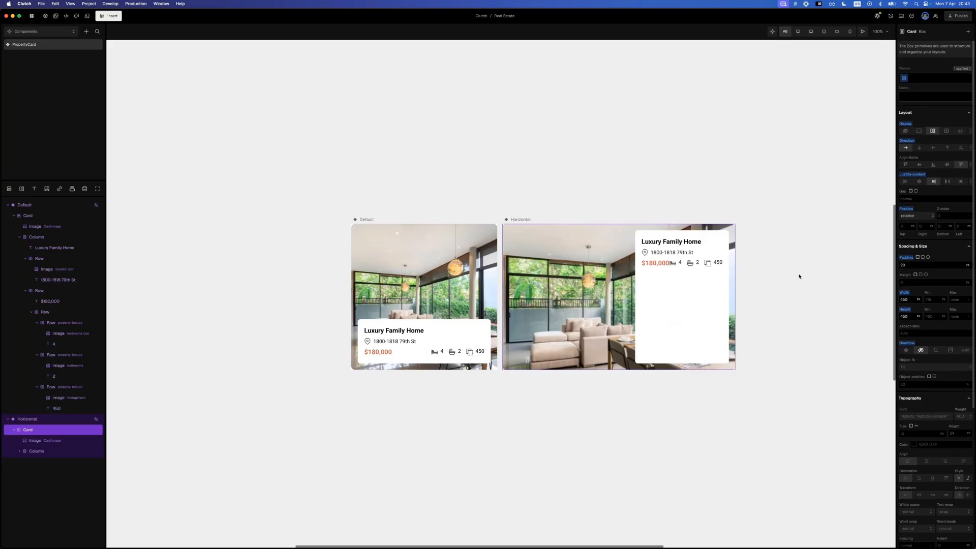
click(799, 276)
- Move the $180,000 price text in the Horizontal variant directly below the "Luxury Family Home" title
scroll(799, 276, right, 2)
click(614, 268)
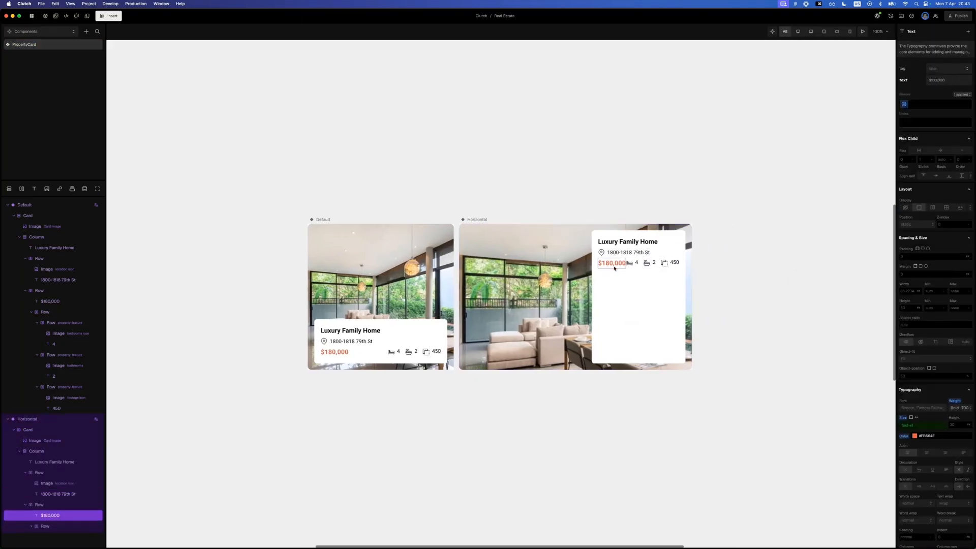
drag(614, 264, 628, 250)
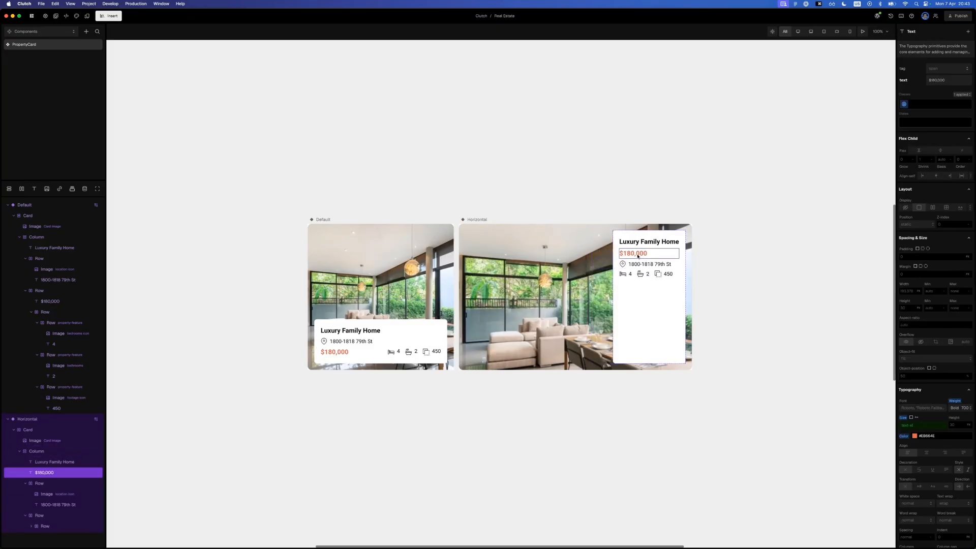
click(710, 299)
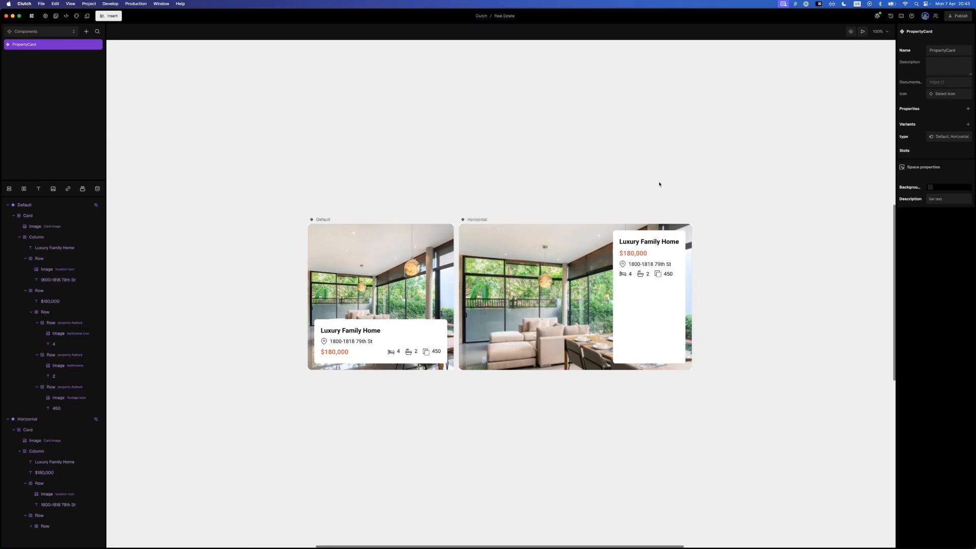
- Switch the second PropertyCard on the Home page to the Horizontal type
click(53, 36)
click(29, 45)
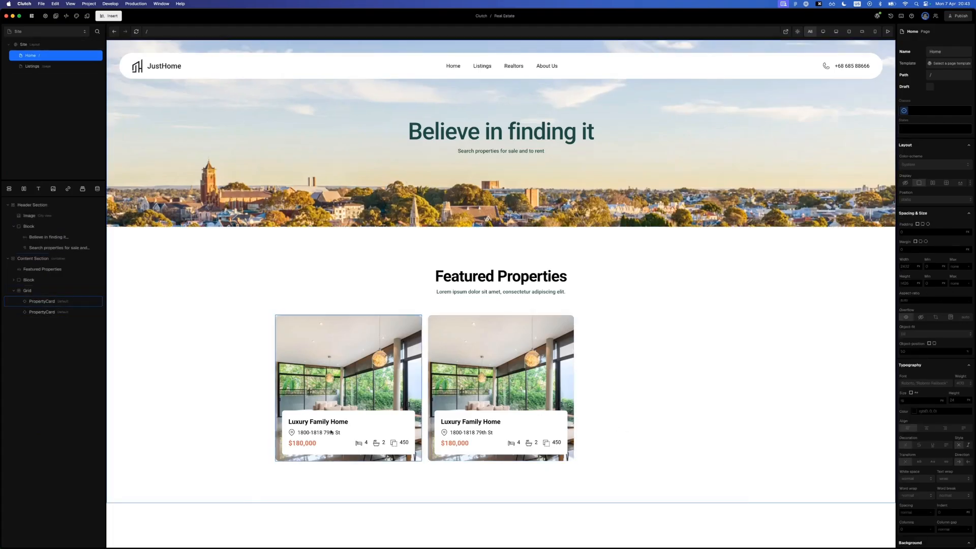
click(522, 393)
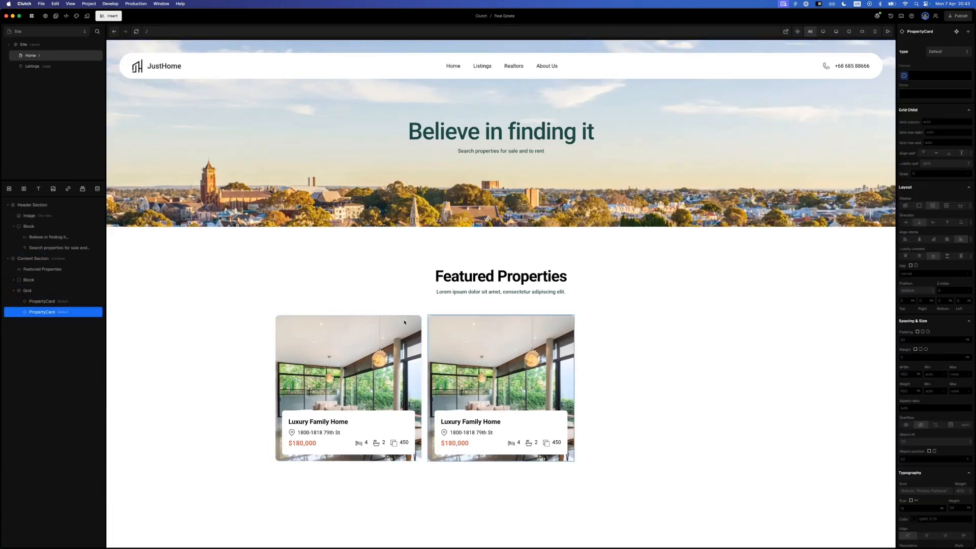
click(965, 53)
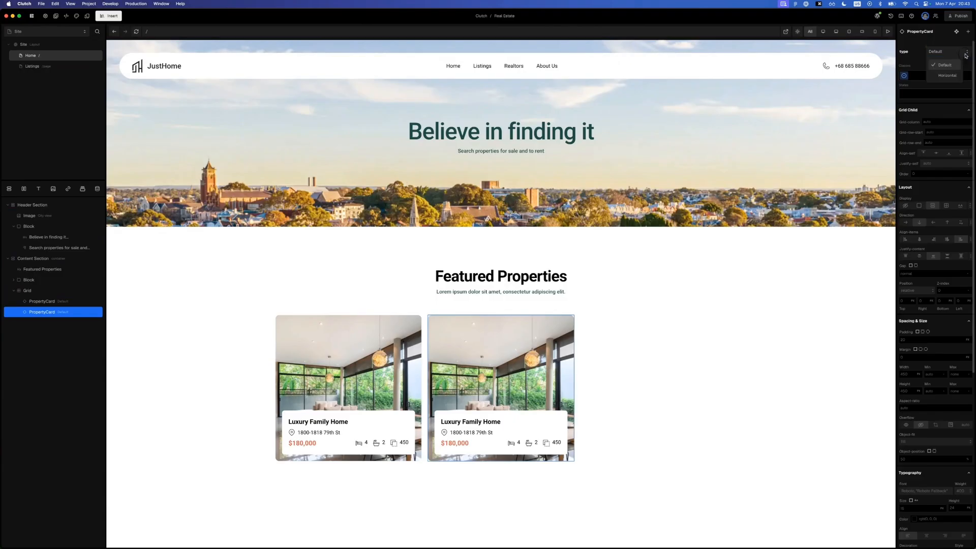
click(947, 76)
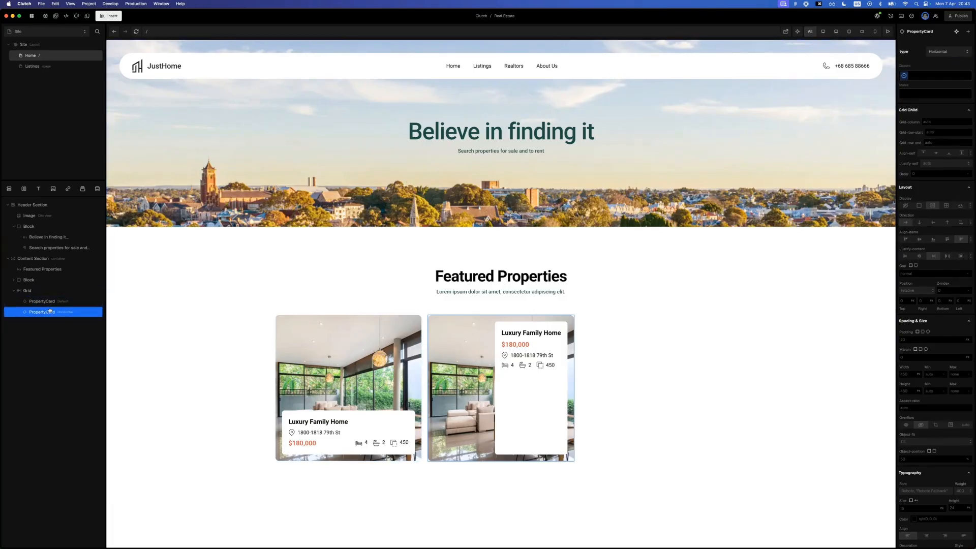
- Delete the second PropertyCard from the Home page's Grid and duplicate the remaining Default card twice
key(BackSpace)
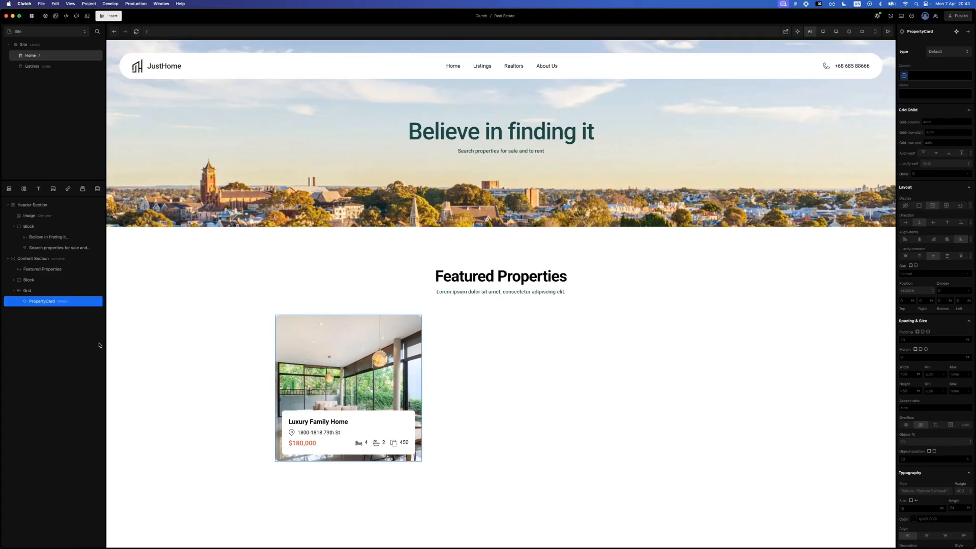
key(super+d)
key(super+d)
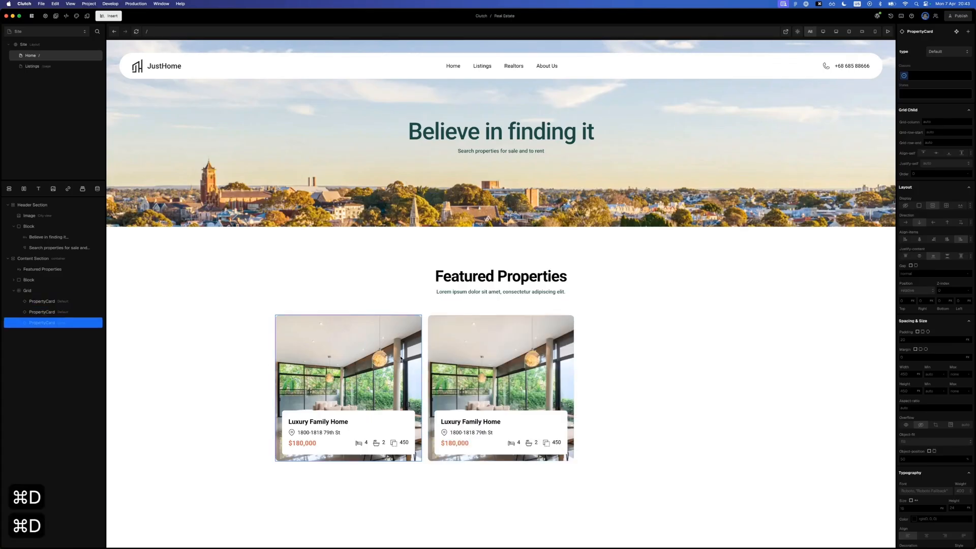
click(555, 421)
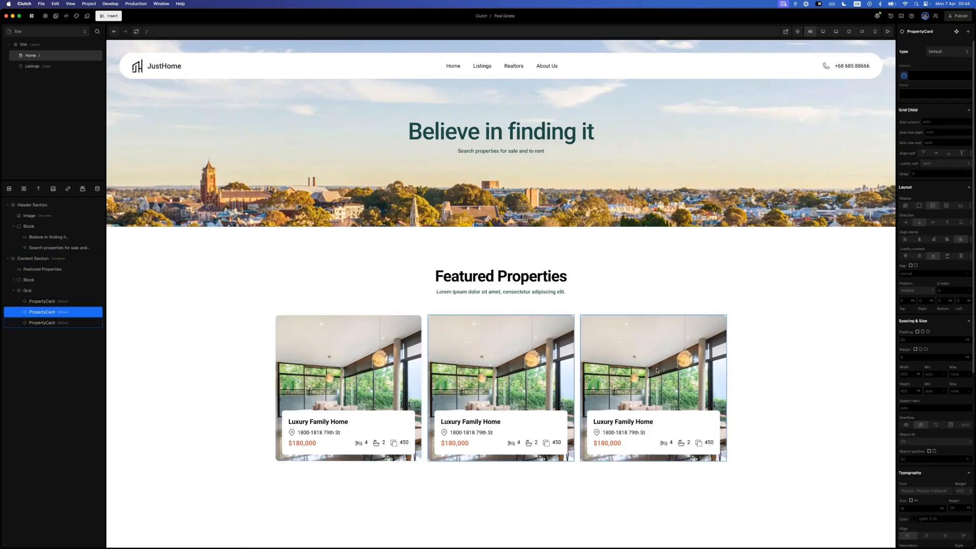
- Change the "Luxury Family Home" title inside the PropertyCard component's Default variant to "Home"
double_click(376, 374)
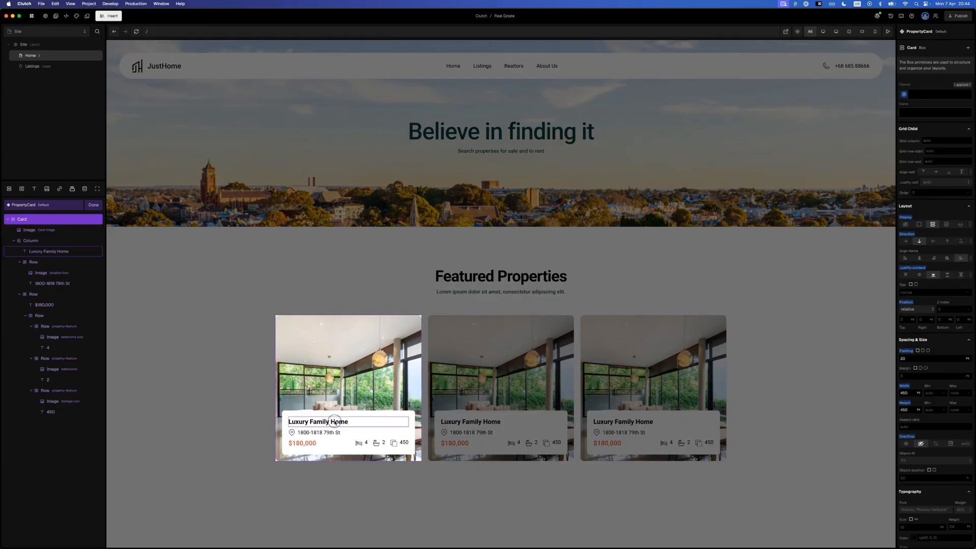
click(333, 422)
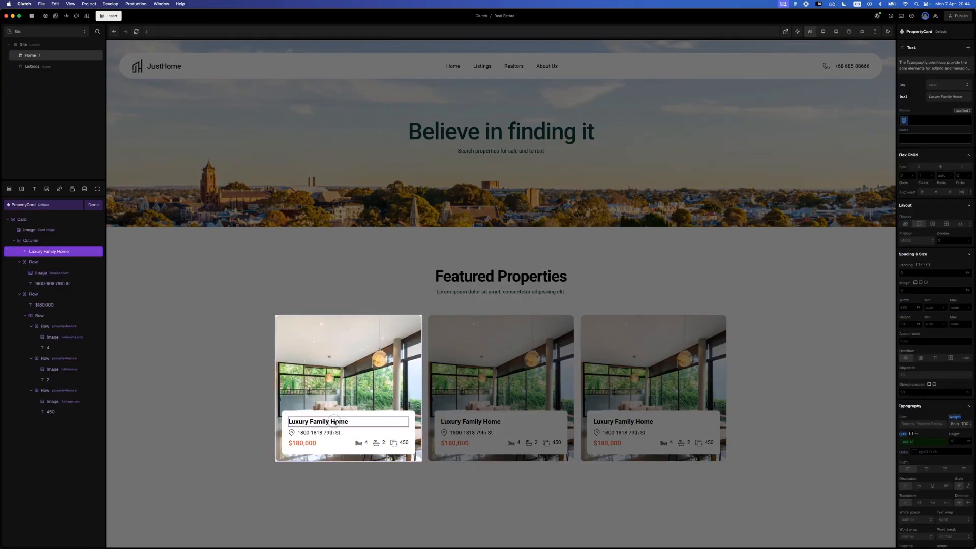
double_click(333, 421)
text(Home)
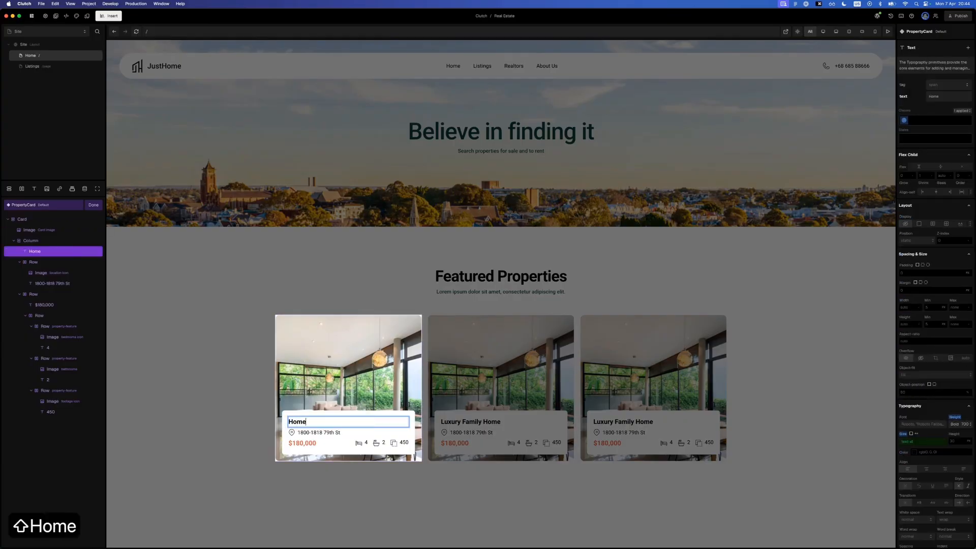
key(Return)
key(super+z)
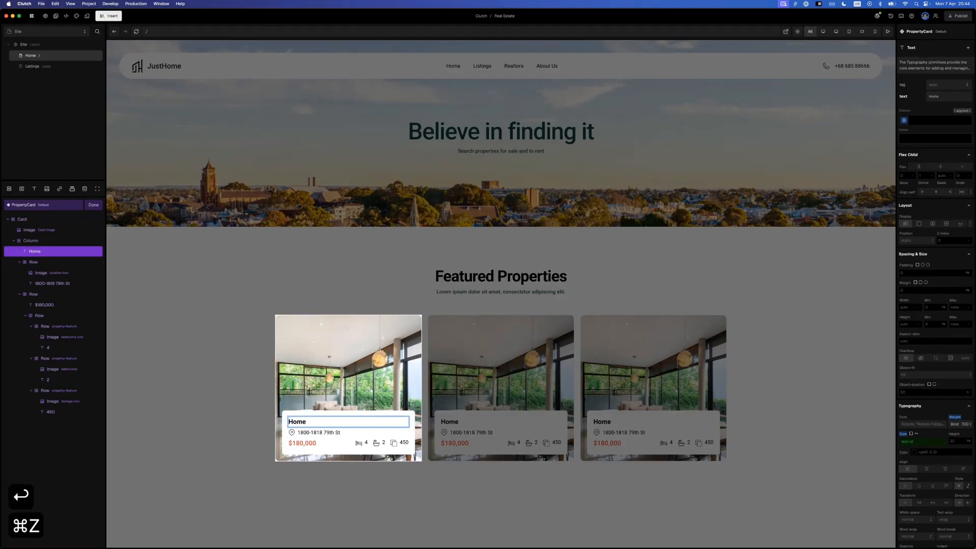
click(417, 450)
- Expose the PropertyCard title's text as a component property called "name"
click(87, 251)
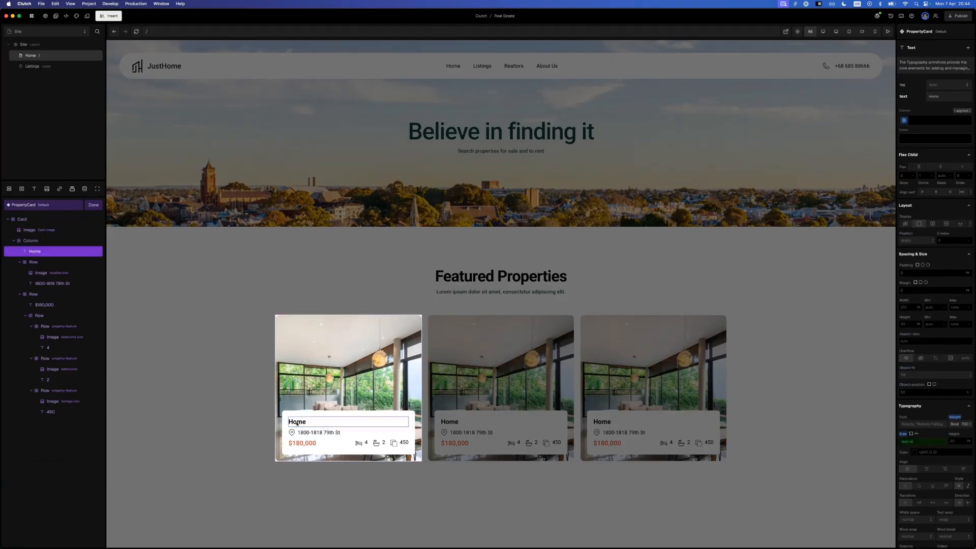
click(913, 102)
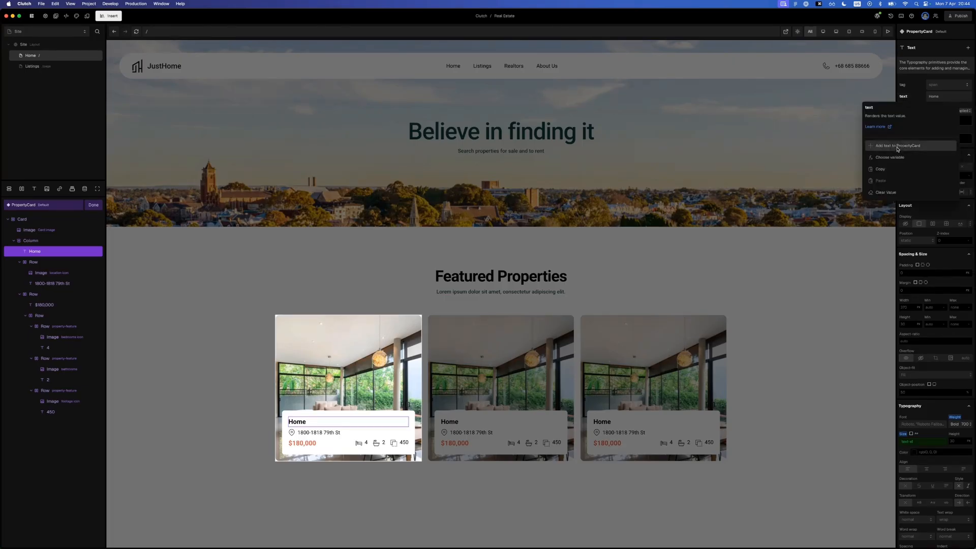
click(897, 145)
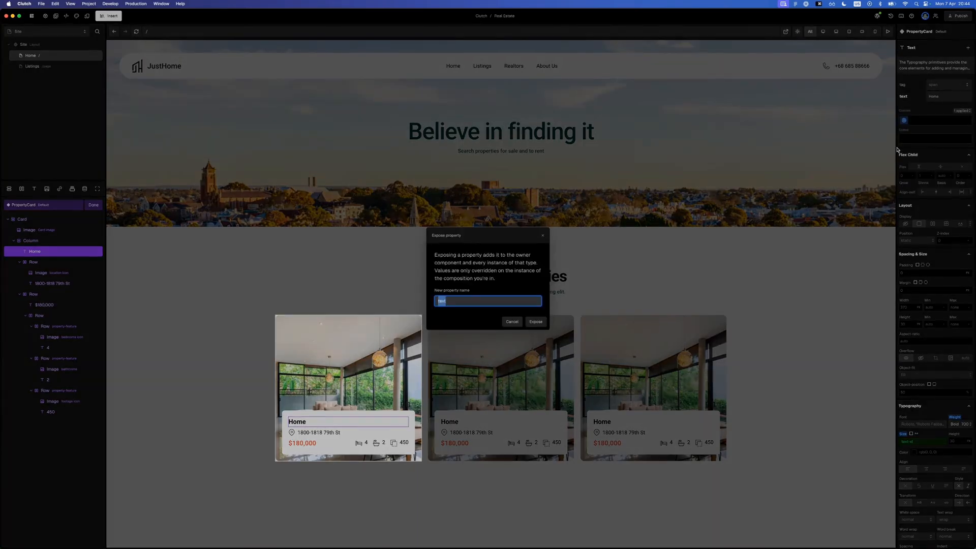
text(name)
key(Return)
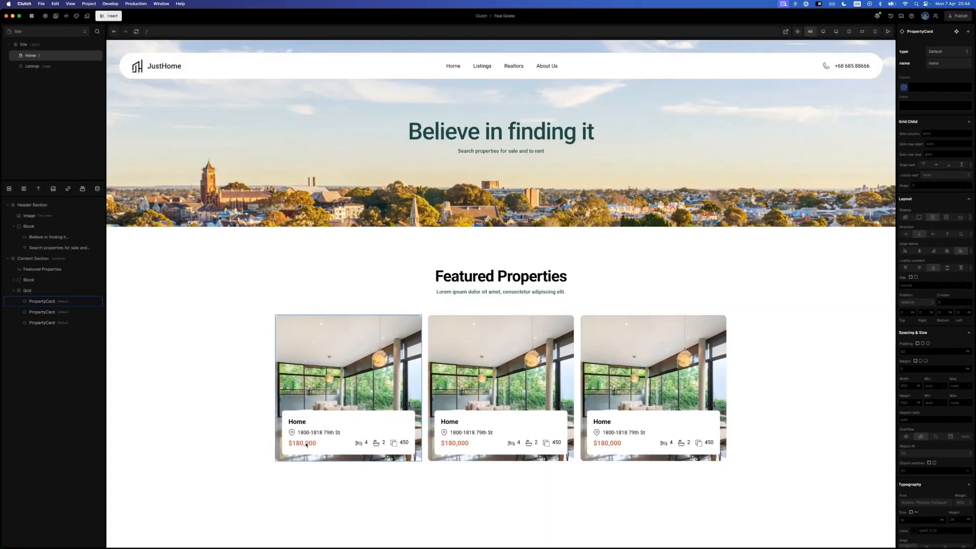
- Expose the $180,000 text inside the PropertyCard component as a property called "price"
click(307, 445)
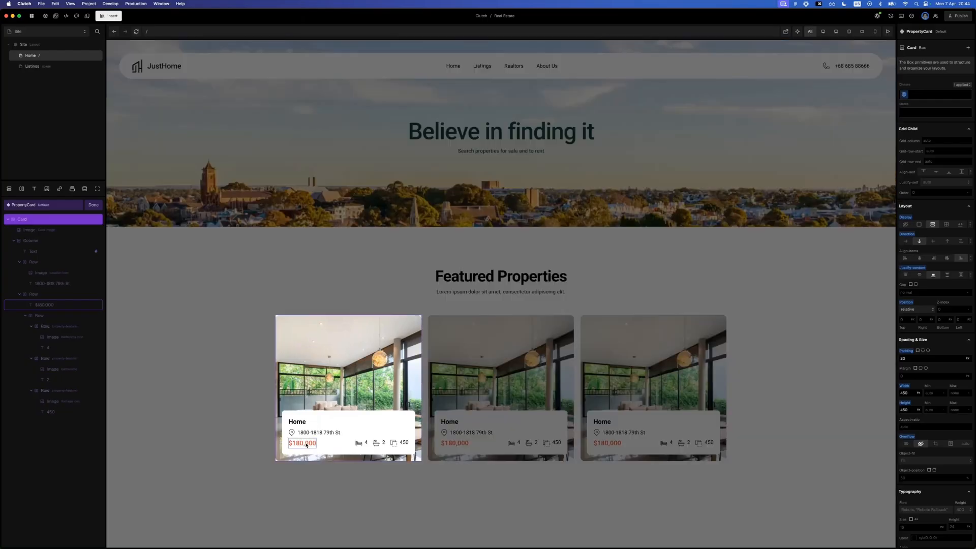
click(306, 446)
click(903, 96)
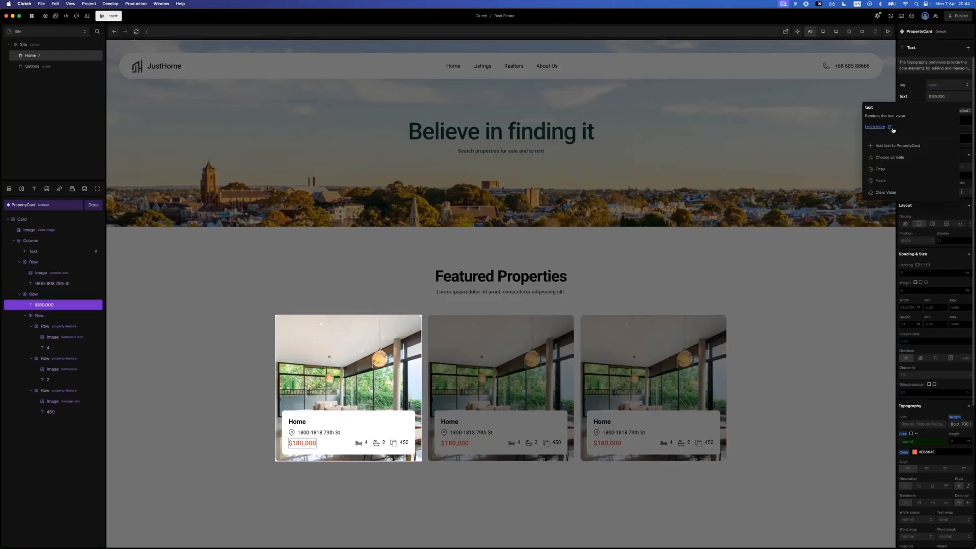
click(897, 145)
text(price)
key(Return)
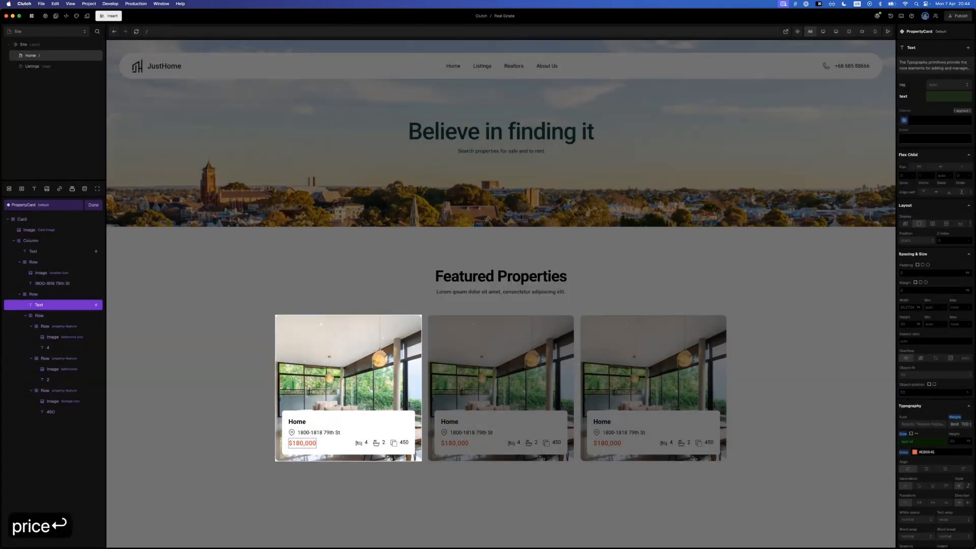
- Expose the card image's src as a PropertyCard property called "image" and leave component editing
click(348, 361)
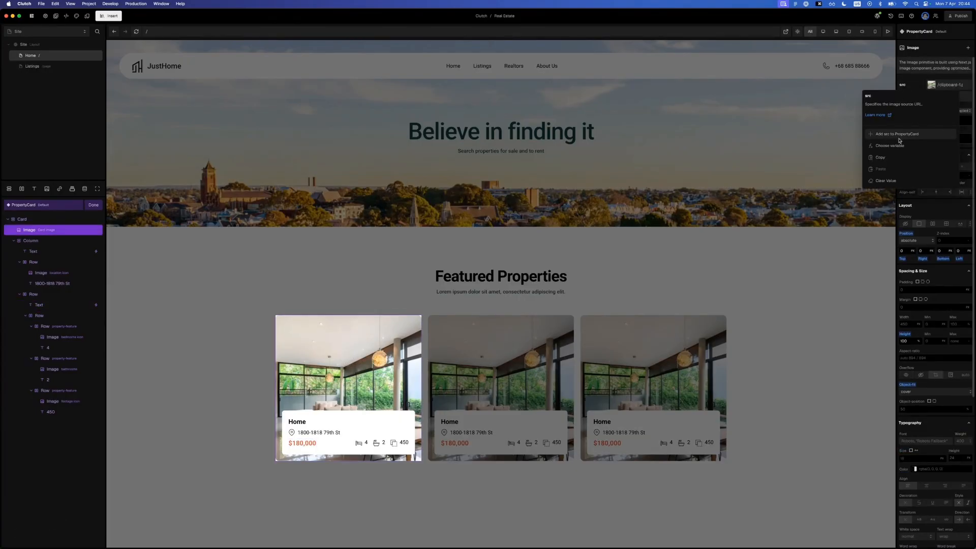
click(904, 137)
text(image)
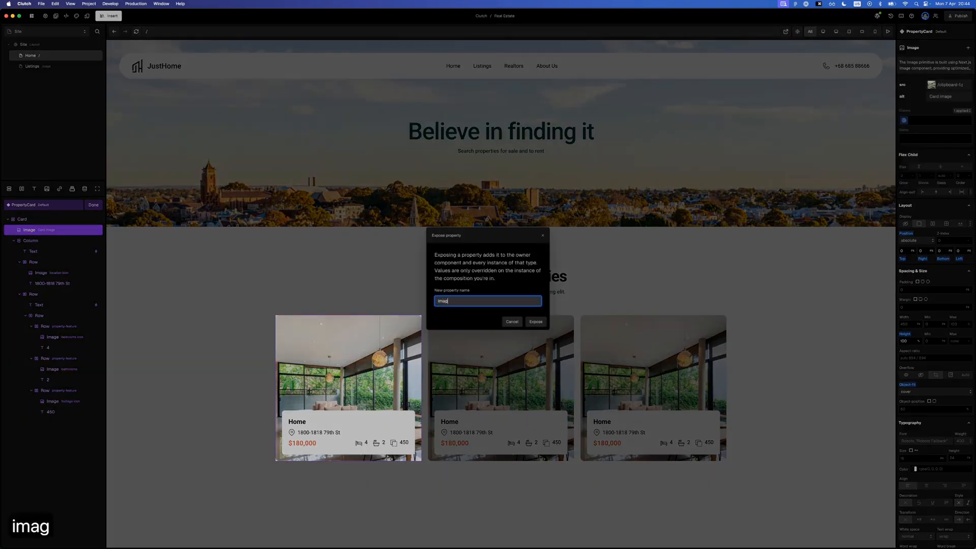
key(Return)
click(205, 255)
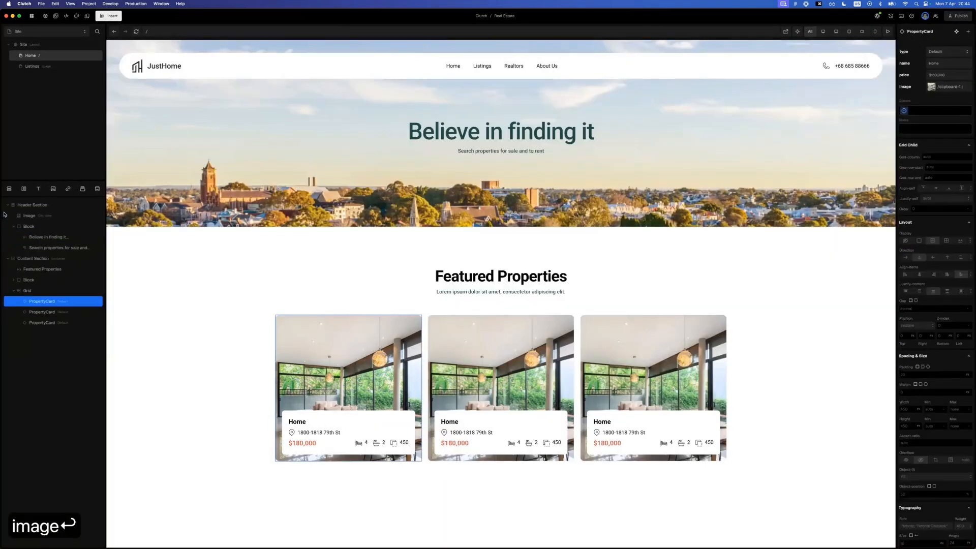
- Set the name property of the first PropertyCard in the Home page's Grid to "hom1"
click(500, 394)
click(678, 393)
click(356, 381)
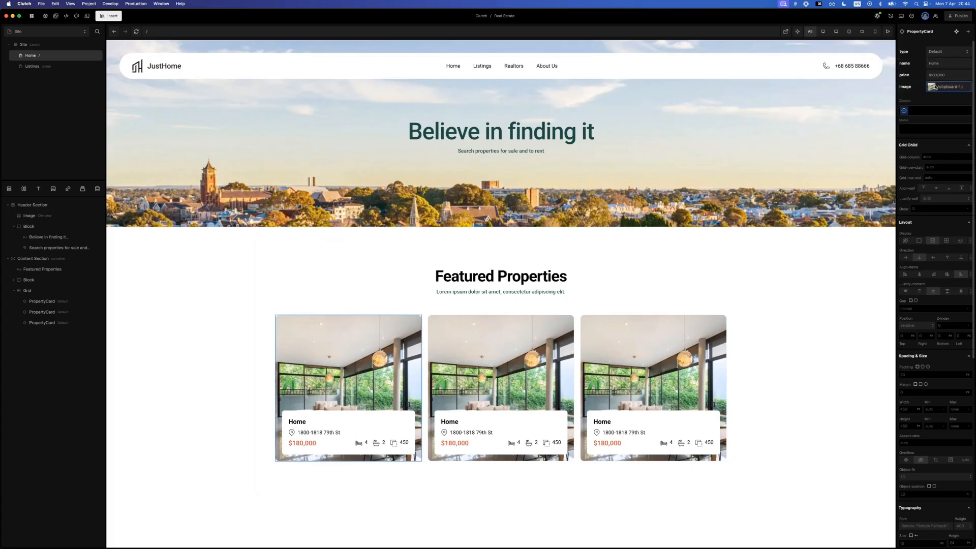
click(948, 64)
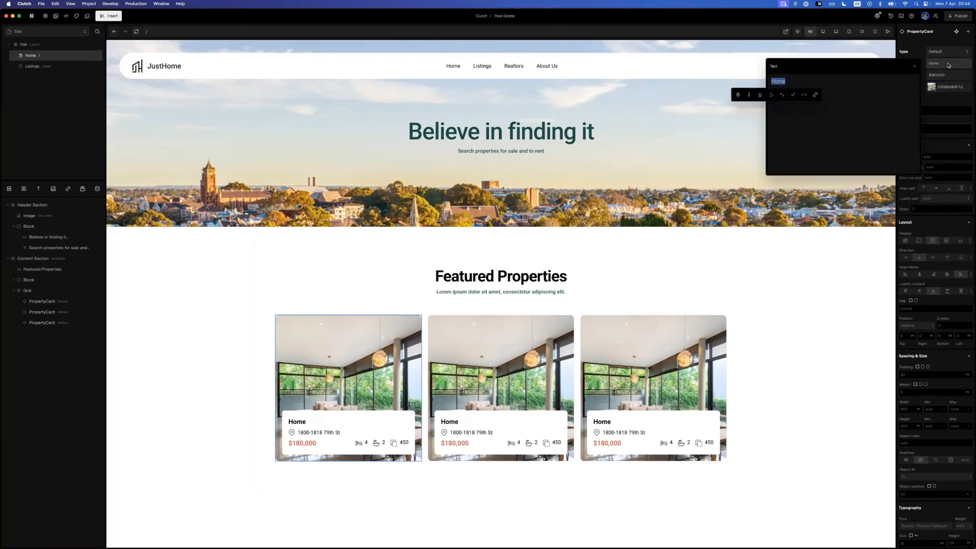
text(hom1)
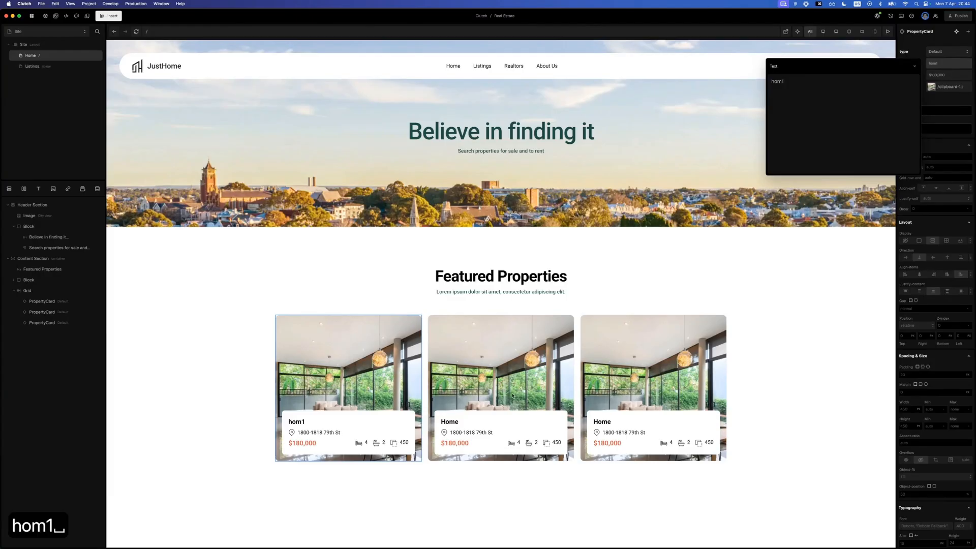
- Set the name property of the second PropertyCard in the Grid to "home2"
click(512, 396)
click(951, 65)
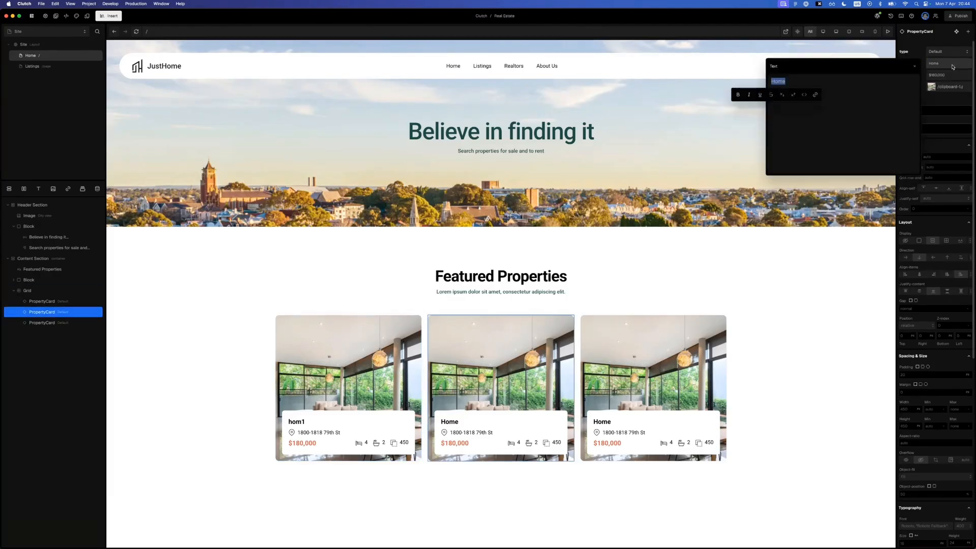
text(hom2)
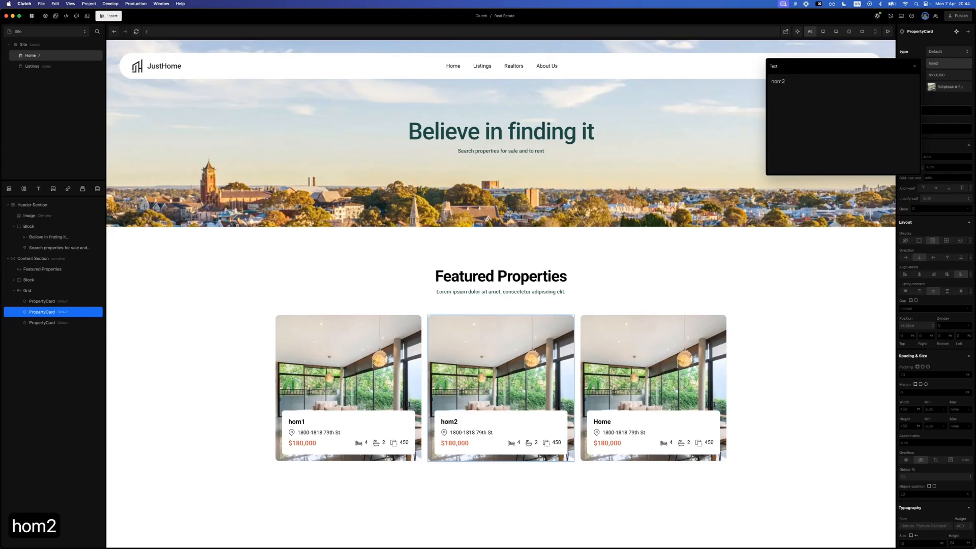
key(Left)
text(e)
key(Return)
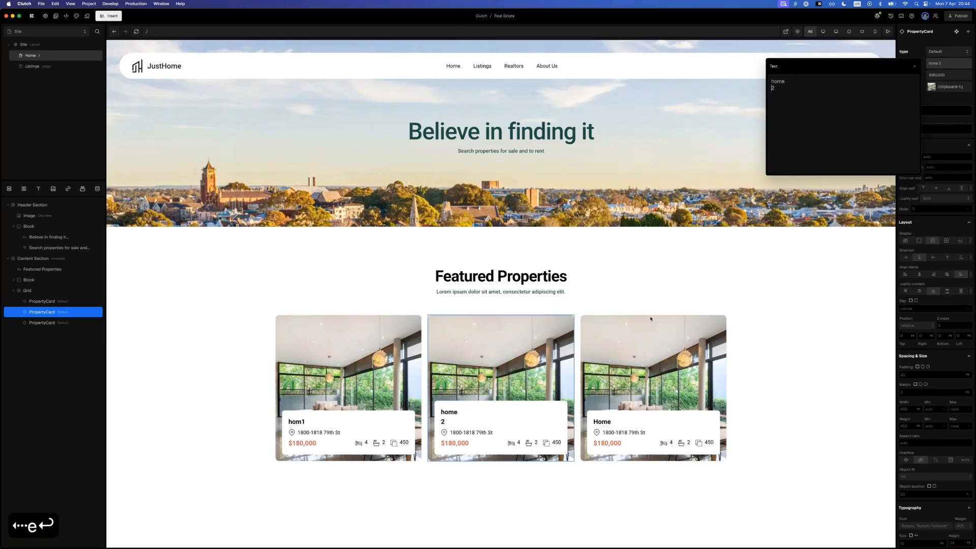
key(BackSpace)
click(651, 320)
- Replace the second PropertyCard's image with "image (5).jpg" from the Downloads folder
click(404, 366)
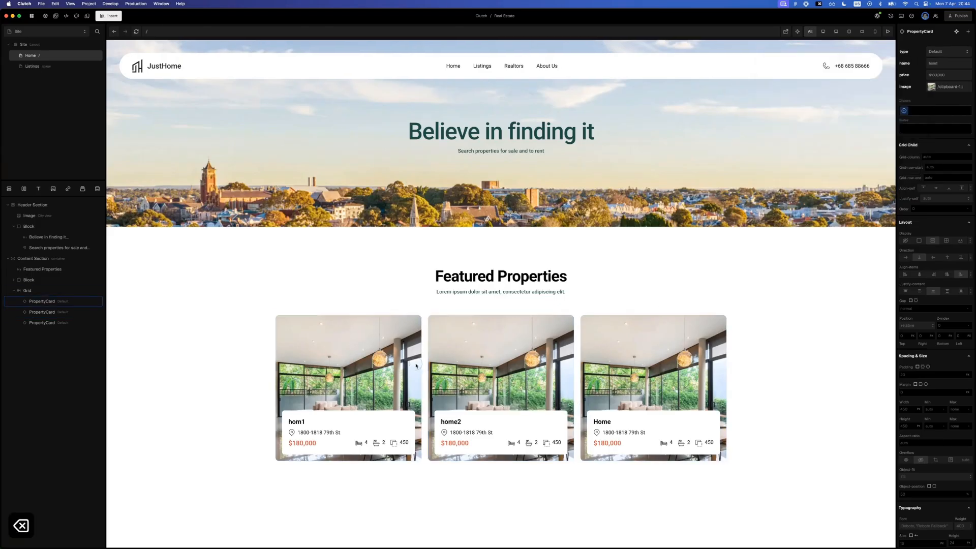
click(515, 369)
click(929, 85)
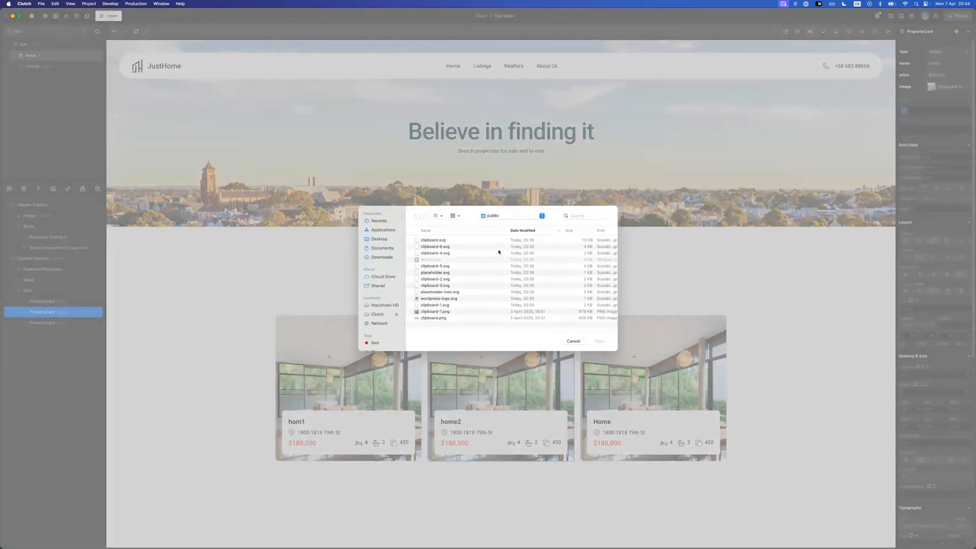
click(379, 239)
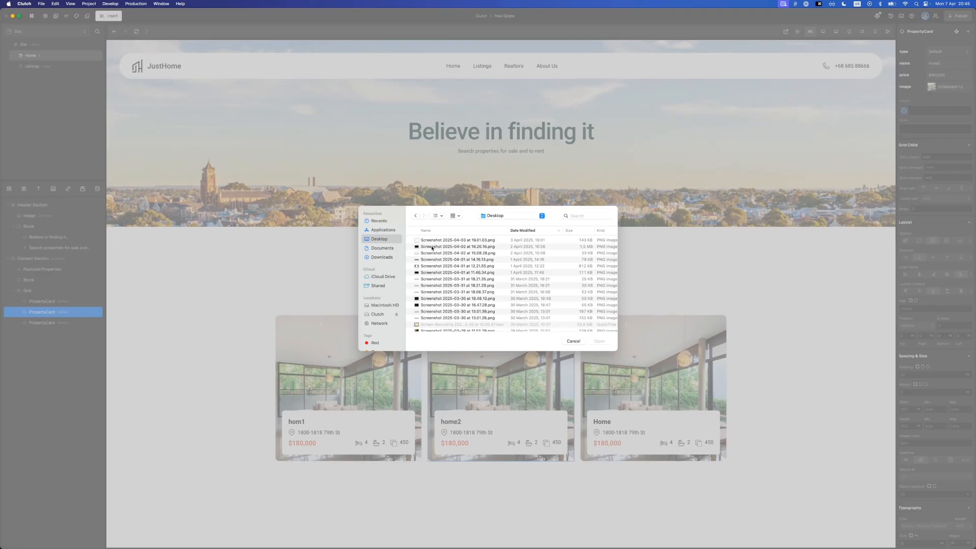
click(365, 248)
click(379, 257)
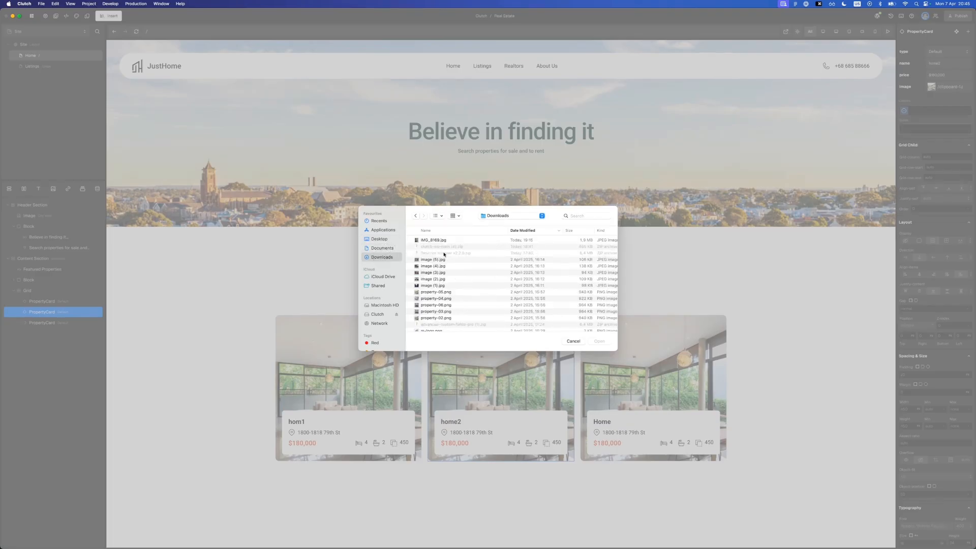
click(440, 259)
click(599, 341)
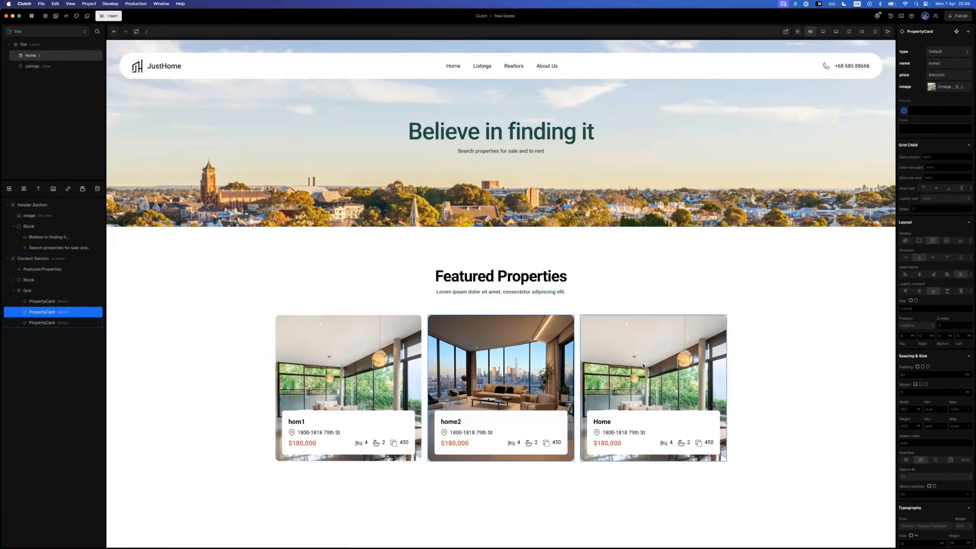
click(604, 453)
click(449, 443)
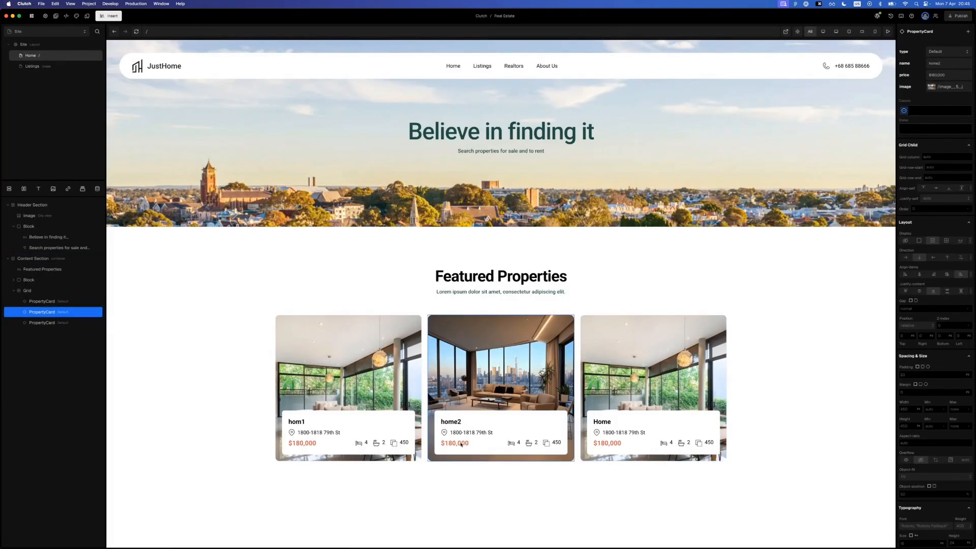
scroll(953, 59, down, 1)
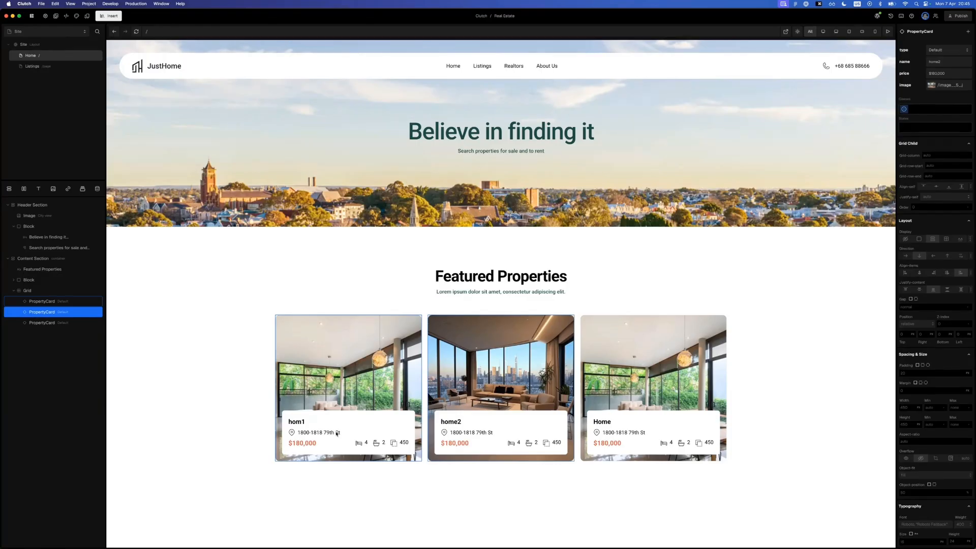
- Switch to the WordPress admin in Chrome and review the ACF field groups, post types and the list of published properties
key(super+Tab)
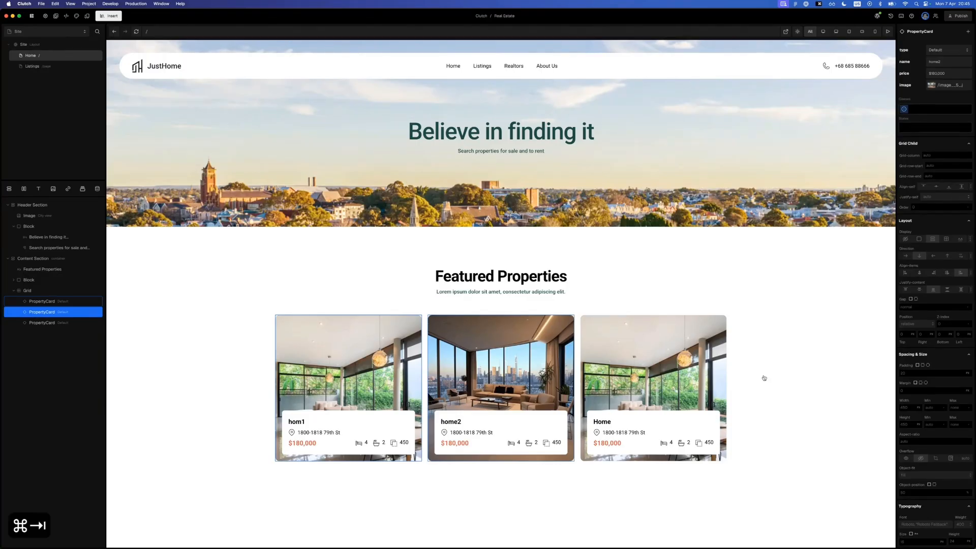
key(super+Tab)
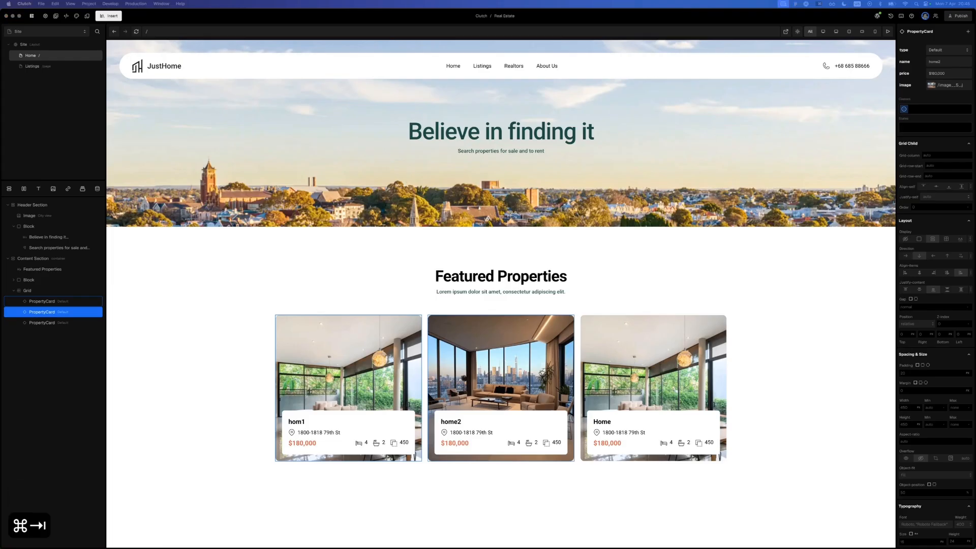
mouse_move(511, 253)
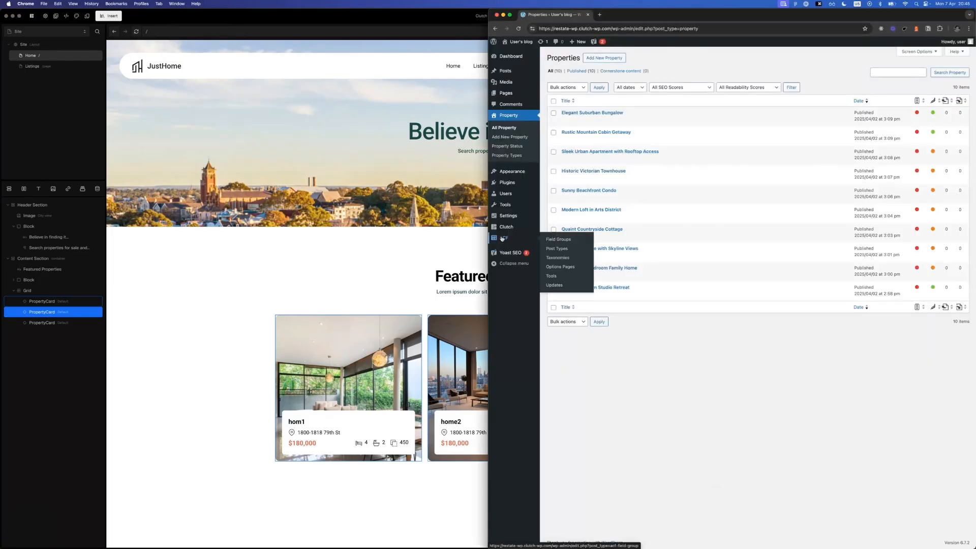
click(503, 238)
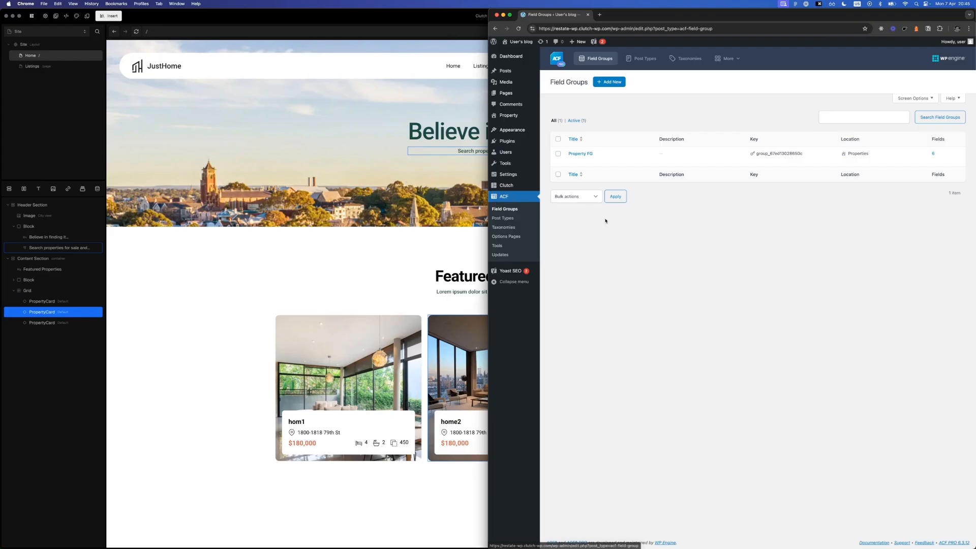
click(638, 59)
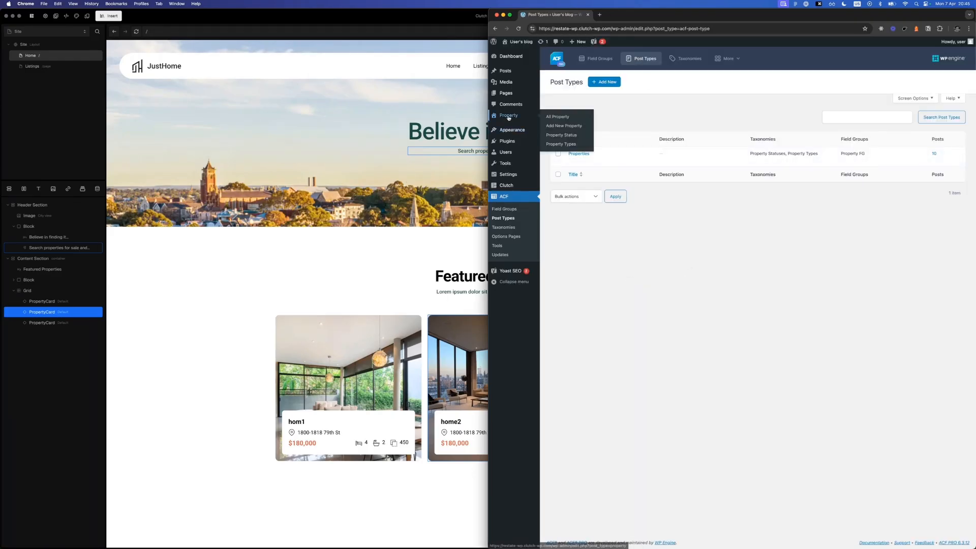
click(531, 118)
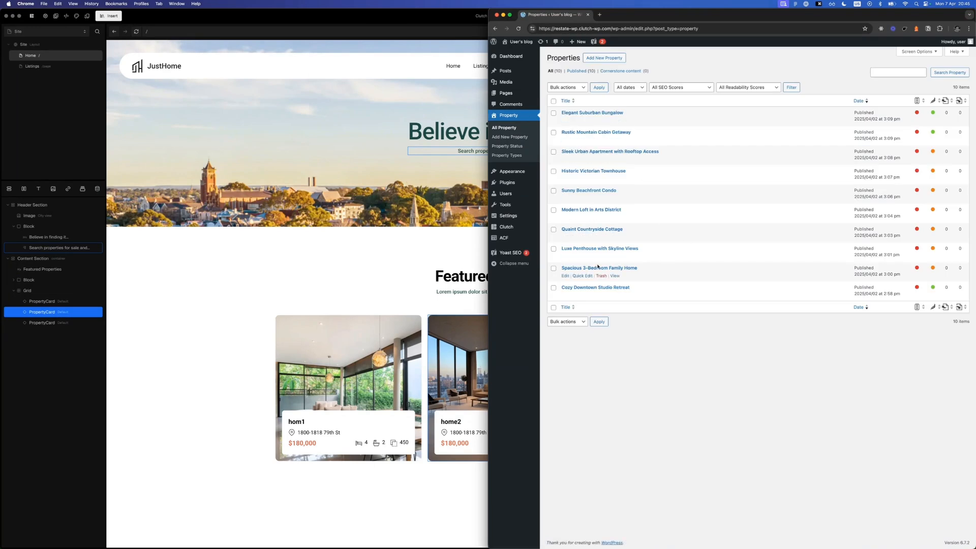
- Return to Clutch and insert a Data element into the Home page's Grid, above the first PropertyCard
click(286, 278)
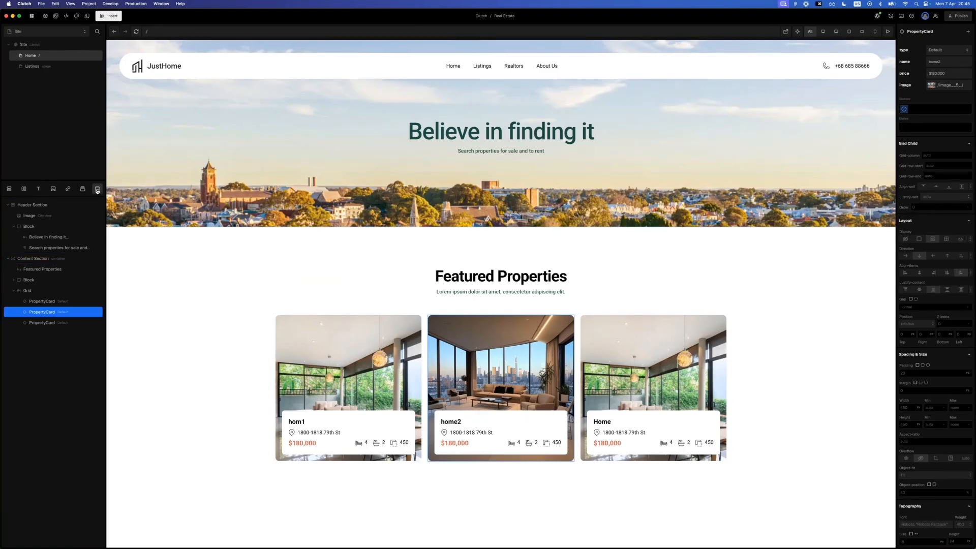
drag(97, 190, 79, 294)
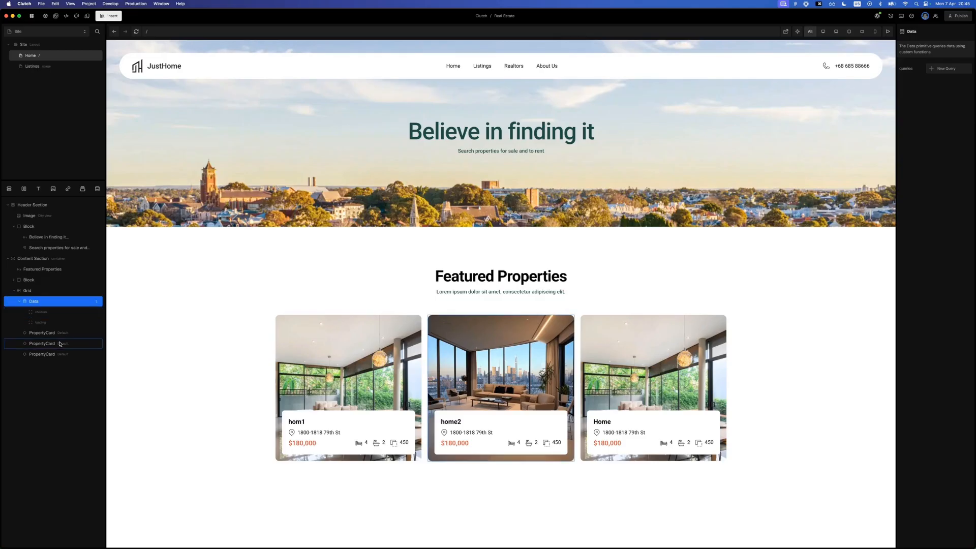
- Move the first PropertyCard into the Data element's upper slot and delete the other two PropertyCards from the Grid
drag(49, 337, 58, 314)
click(53, 344)
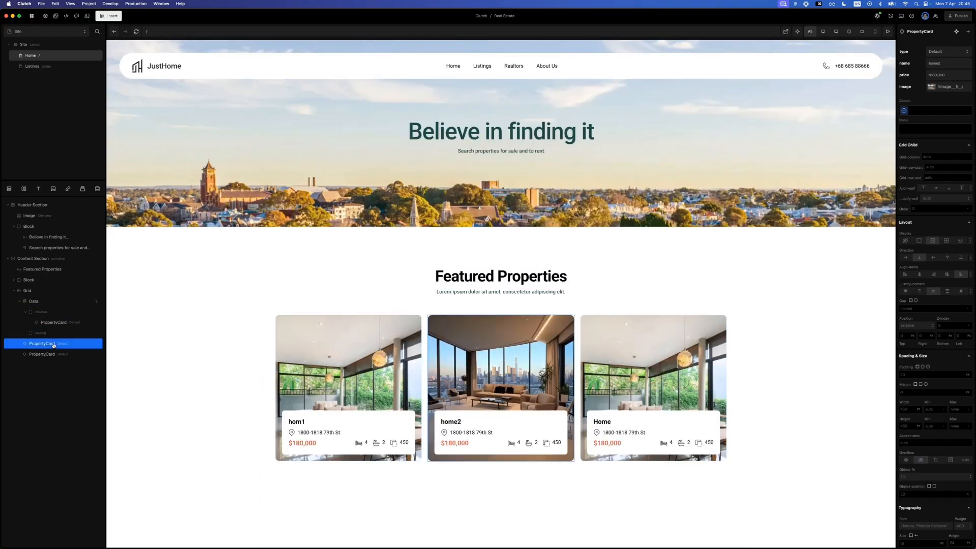
key(BackSpace)
key(BackSpace)
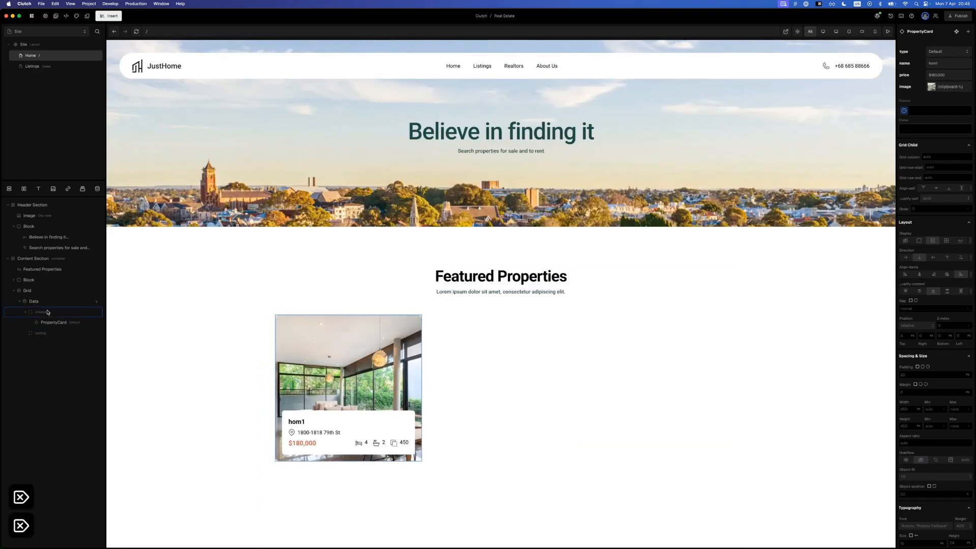
- Add the WordPress Library getPosts query to the Data element and set its type to Properties
click(947, 68)
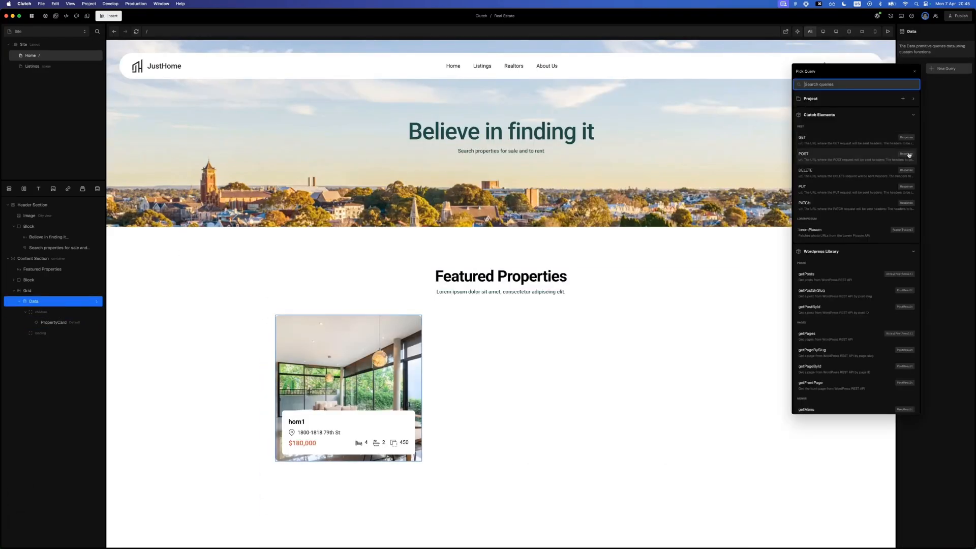
scroll(856, 273, down, 1)
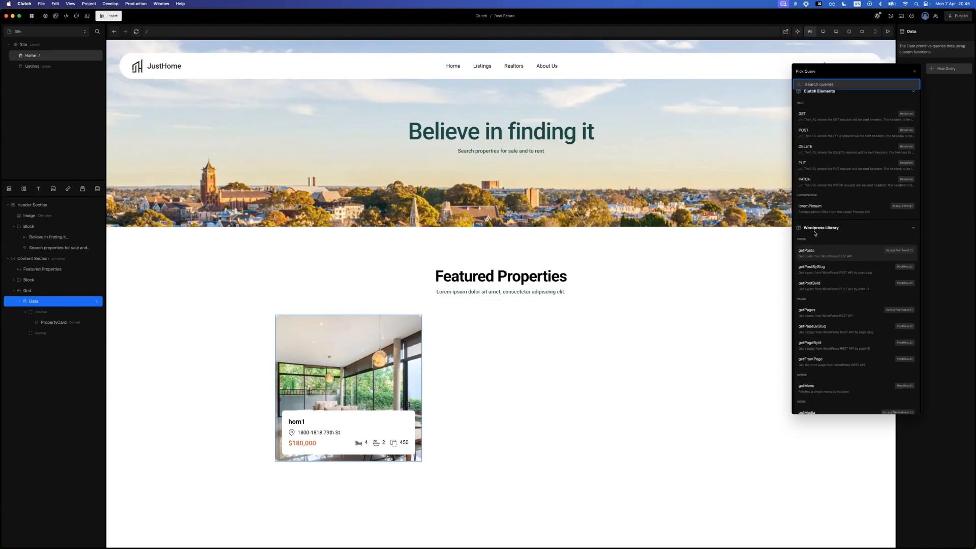
click(852, 254)
click(864, 111)
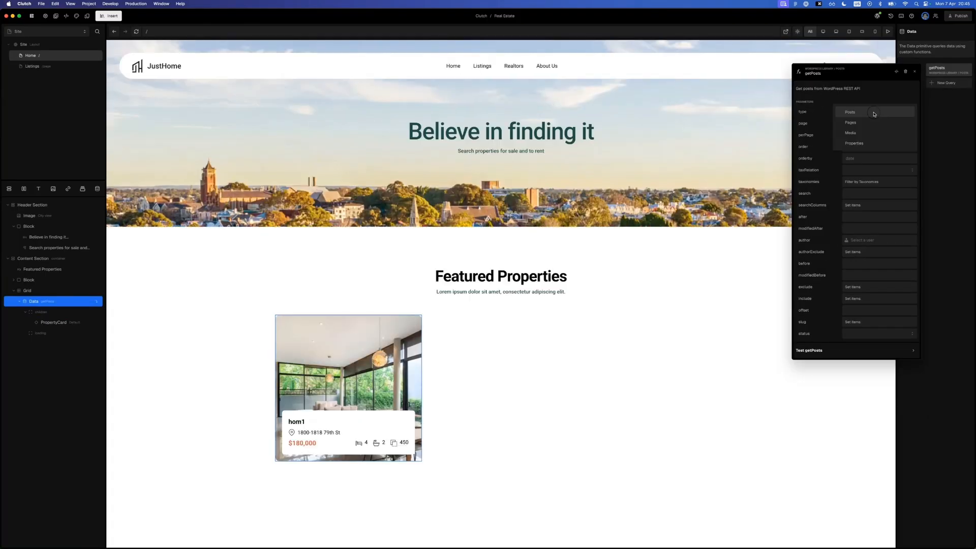
click(862, 146)
click(940, 119)
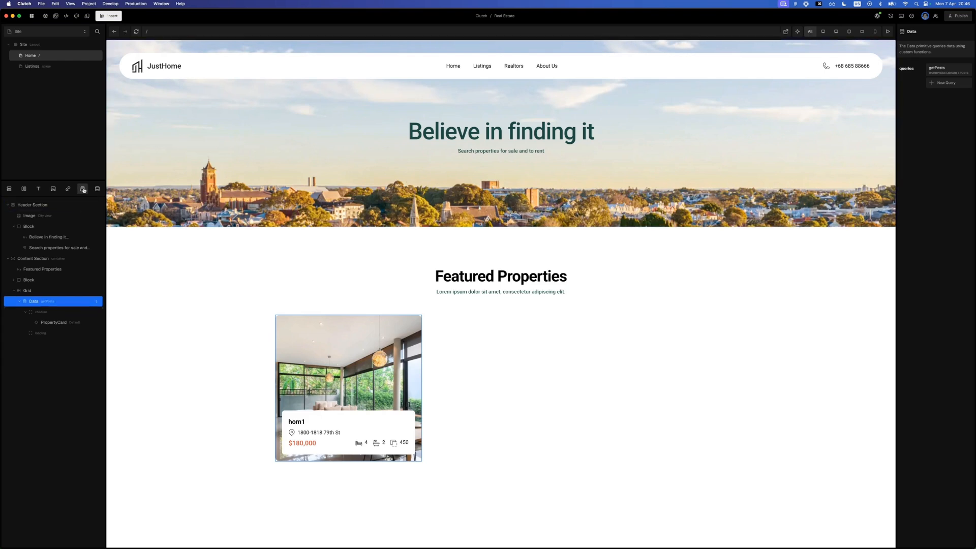
- Wrap the PropertyCard in a Loop element inside Data and bind the Loop's items to the getPosts result
drag(83, 190, 61, 324)
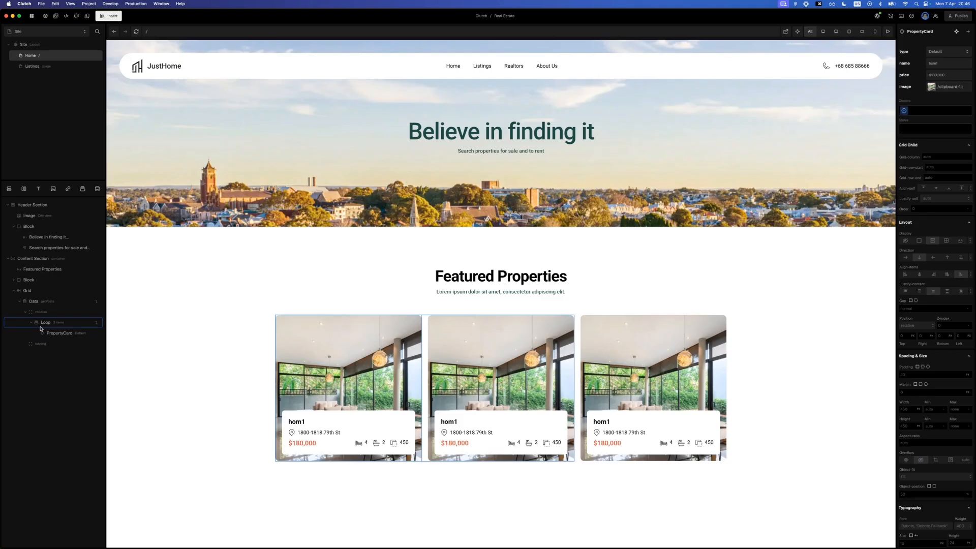
click(54, 325)
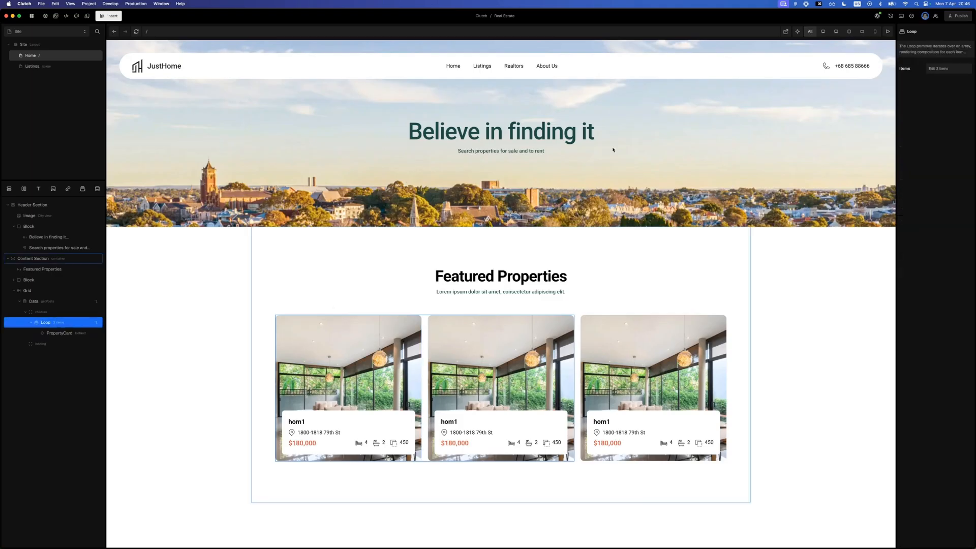
click(926, 68)
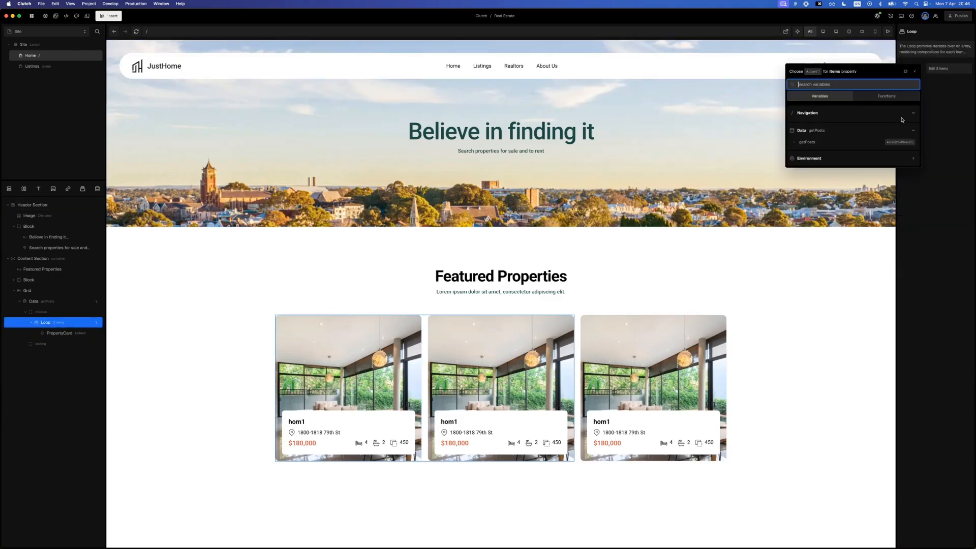
click(818, 142)
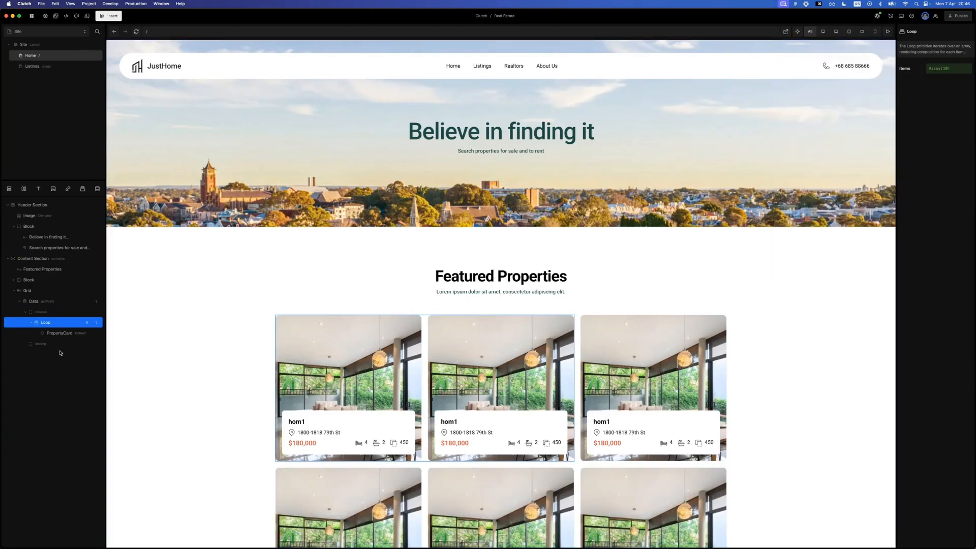
- Bind the looped PropertyCard's name property to the Loop item's title
click(64, 333)
scroll(436, 395, down, 1)
scroll(436, 394, down, 1)
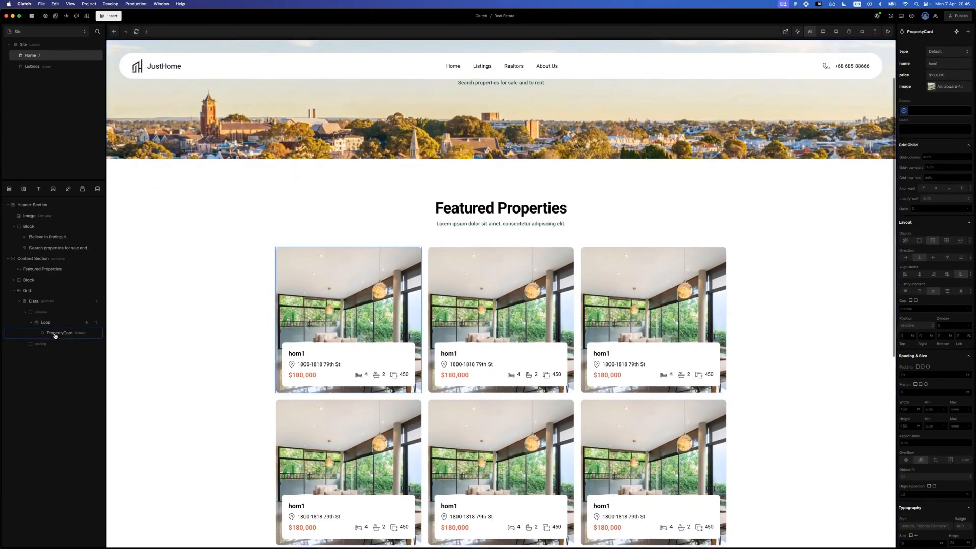
click(926, 61)
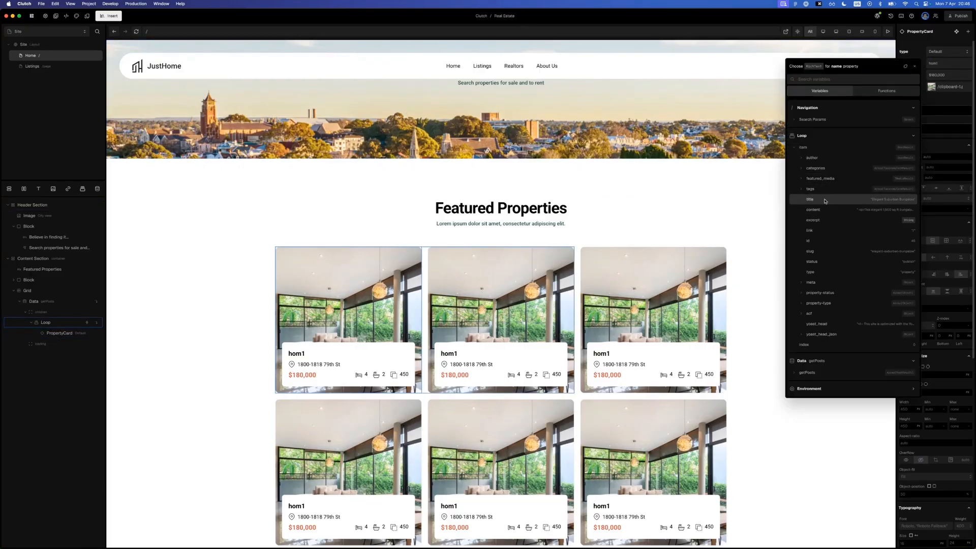
click(811, 199)
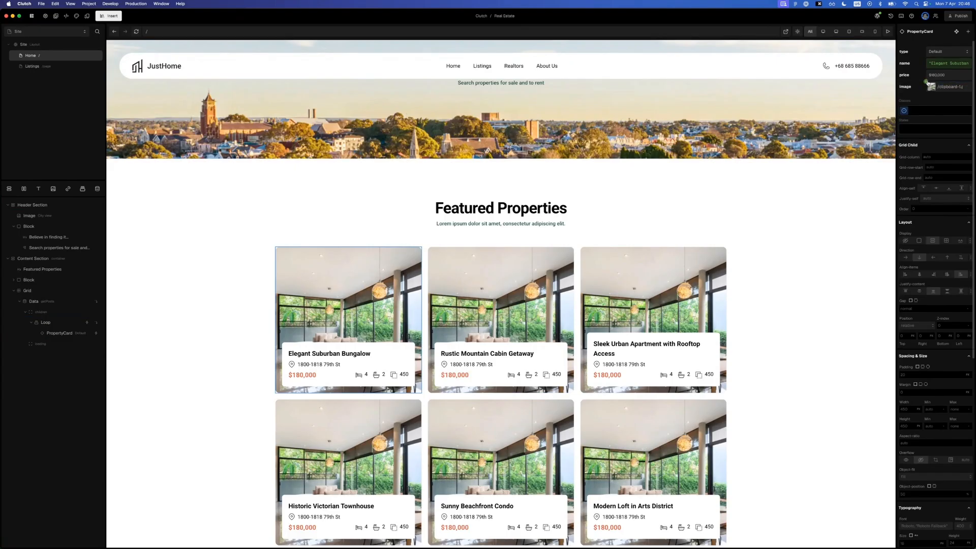
- Bind the PropertyCard's image property to the Loop item's featured_media source_url and review the cards on the Home page
click(929, 86)
click(793, 173)
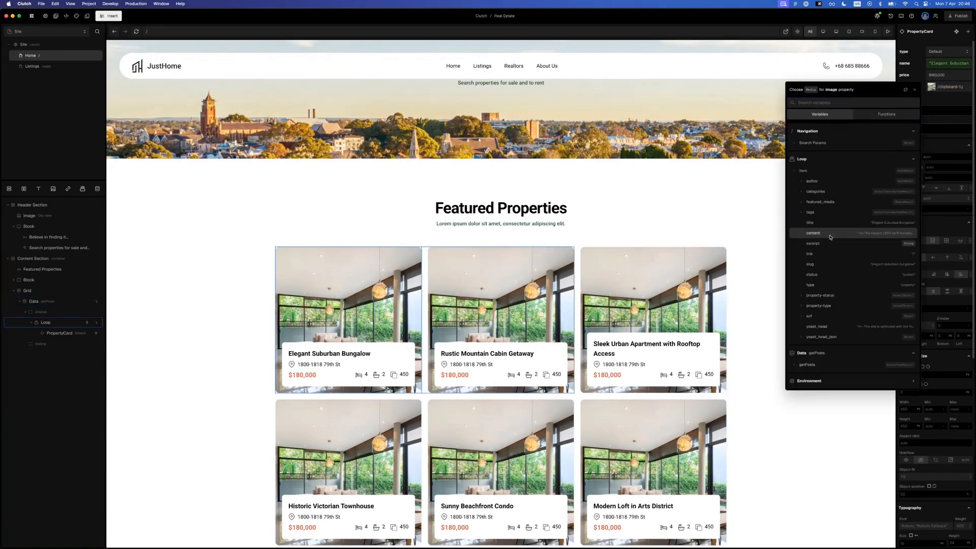
click(808, 201)
click(820, 222)
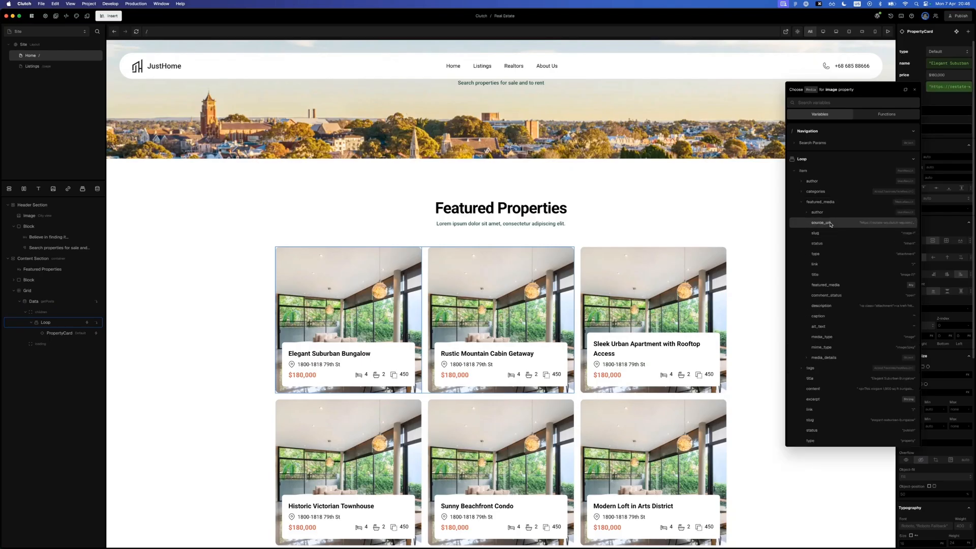
click(938, 105)
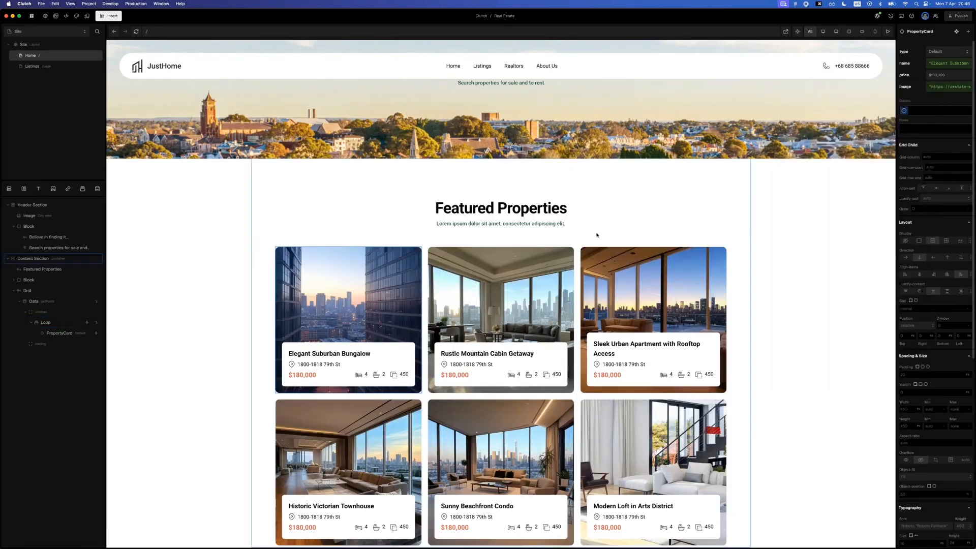
scroll(635, 264, down, 3)
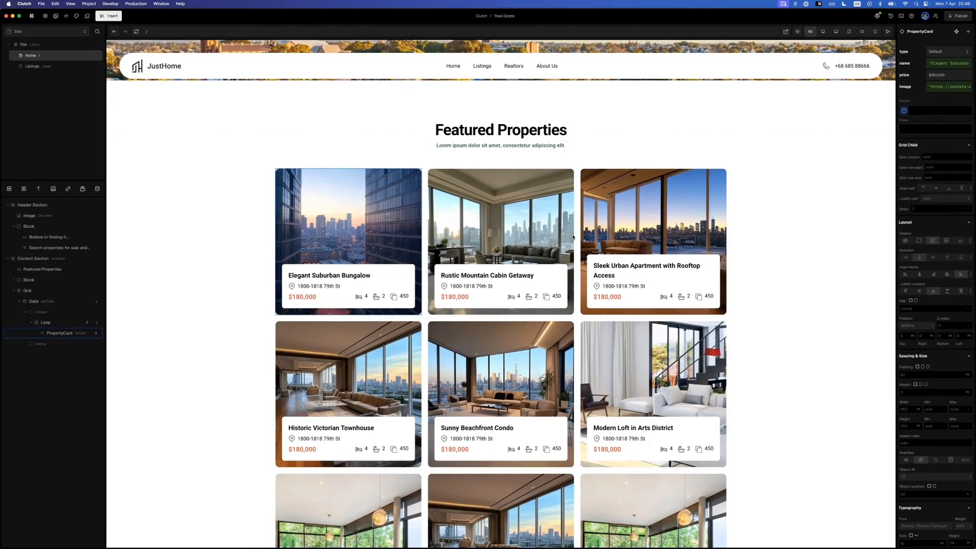
scroll(589, 331, down, 8)
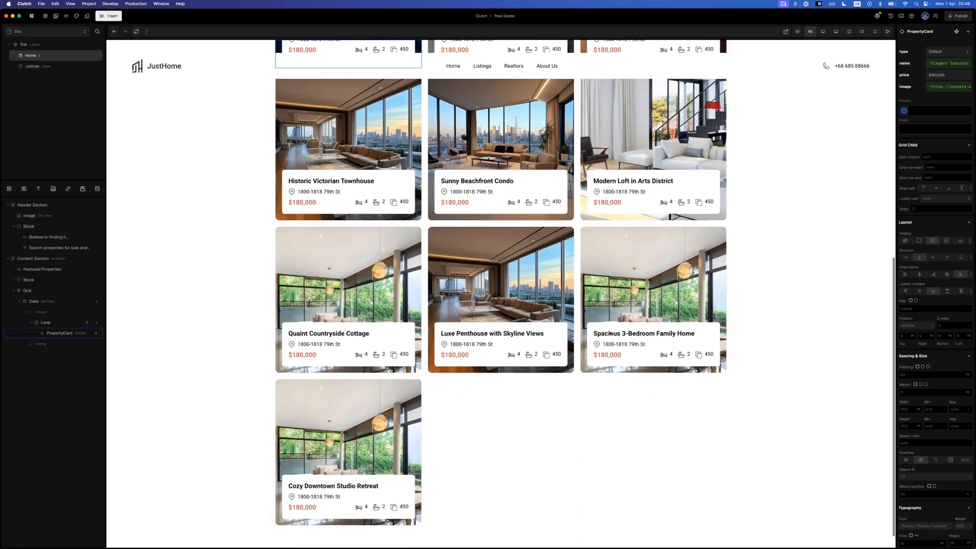
scroll(401, 359, up, 10)
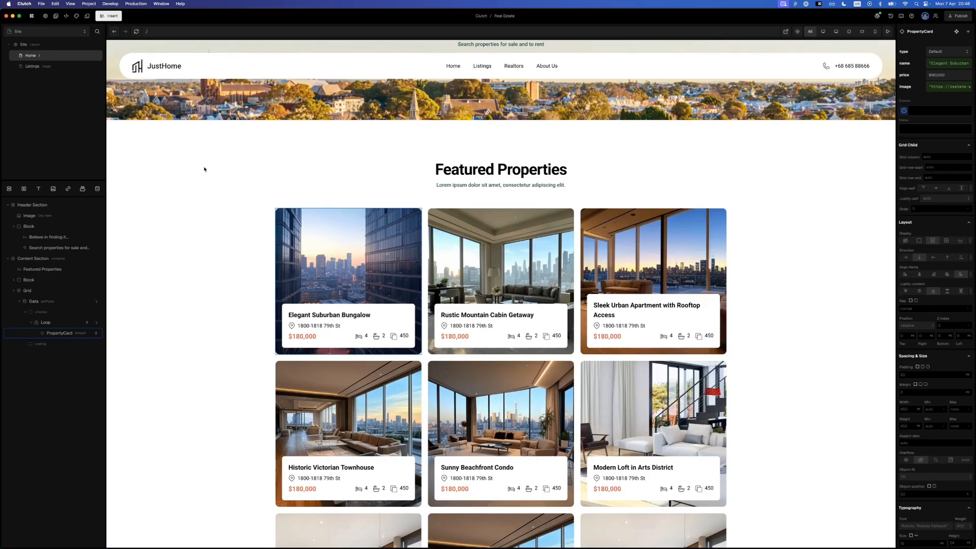
- Assign the Properties Archive page template to the Listings page
click(60, 305)
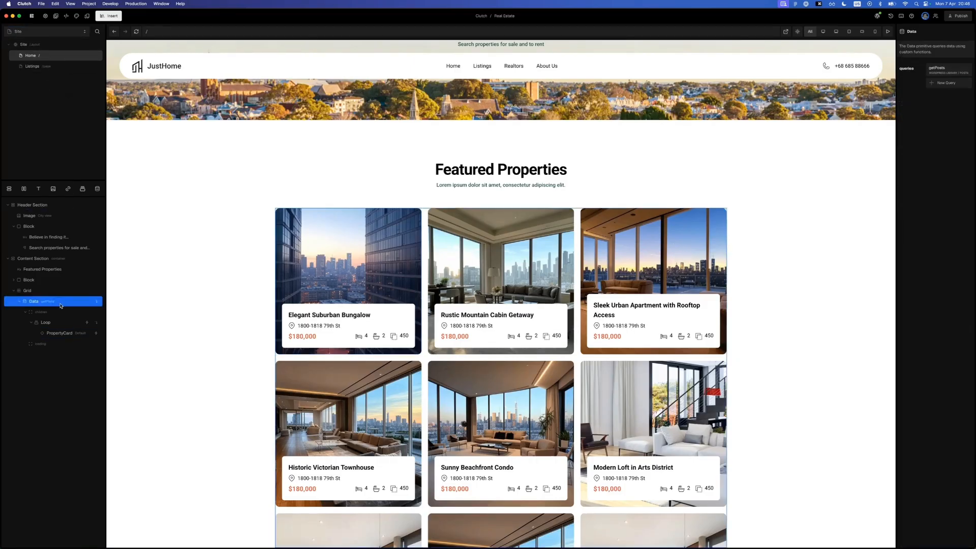
click(32, 66)
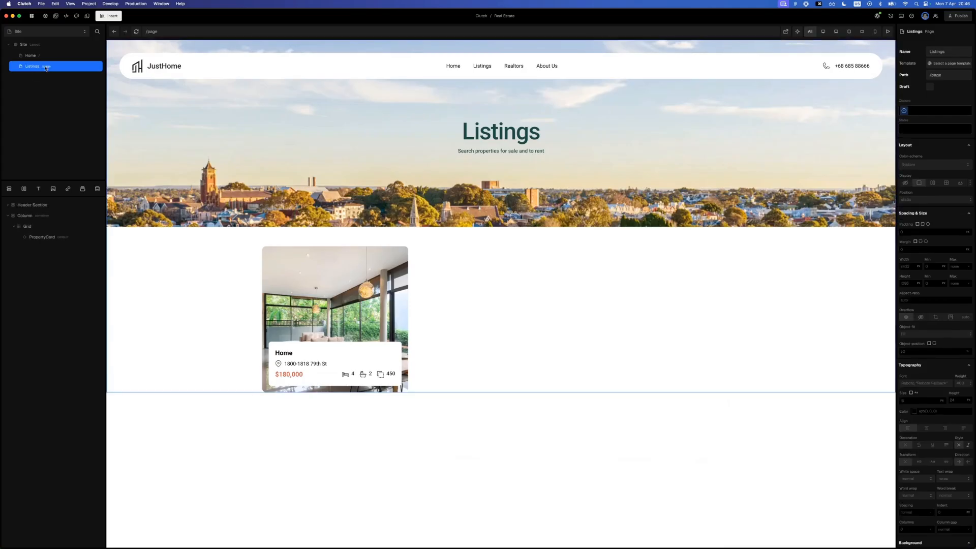
click(939, 65)
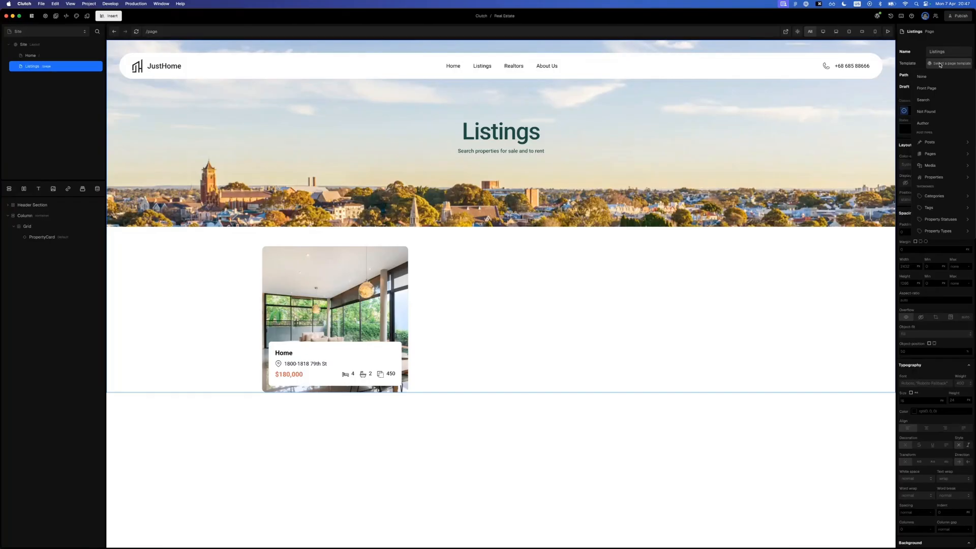
mouse_move(935, 177)
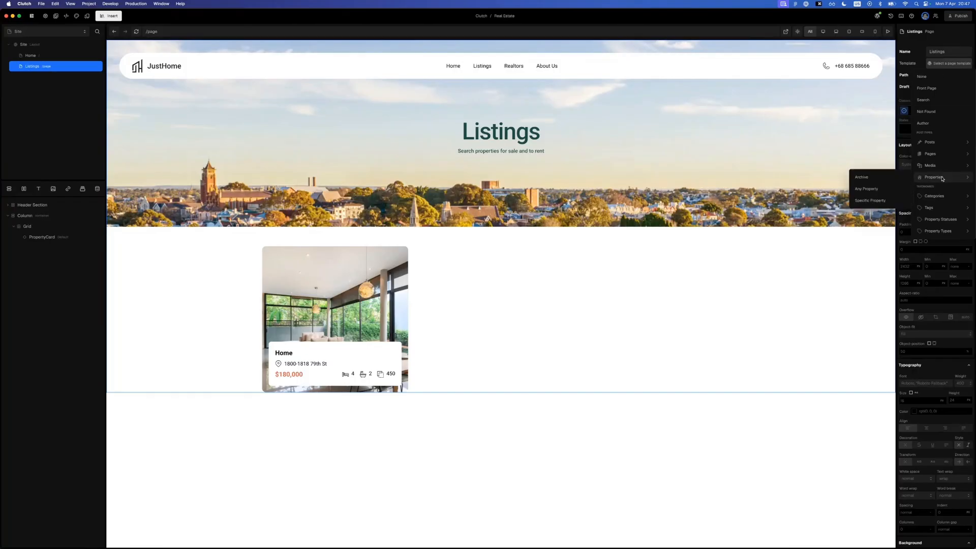
click(878, 178)
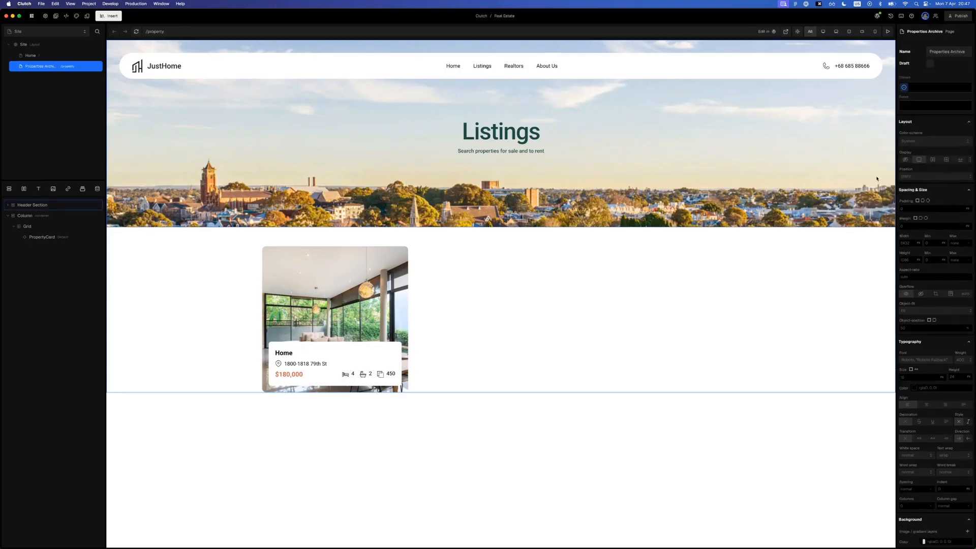
- Copy the Loop from the Home page and paste it into the Properties Archive page's Grid in place of the static PropertyCard
click(30, 55)
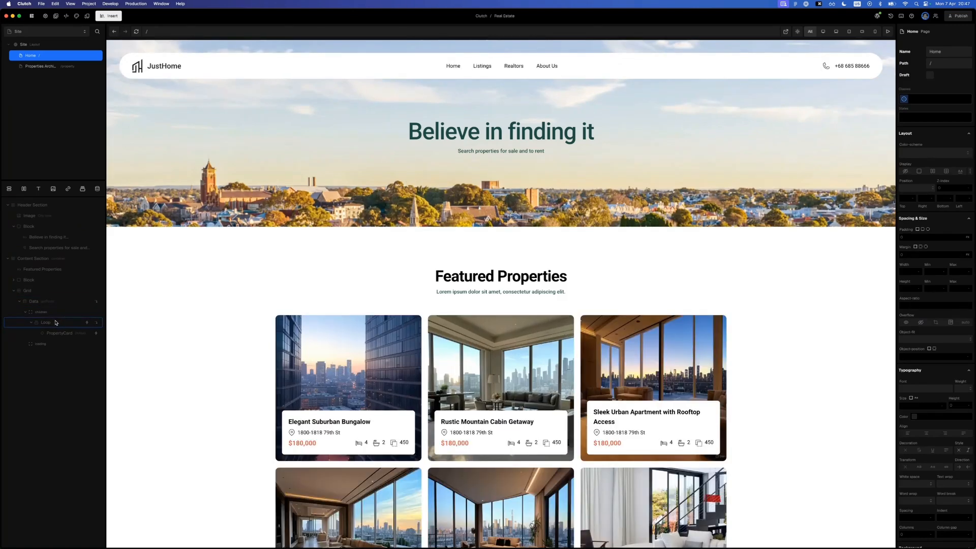
click(51, 323)
key(super+c)
click(41, 66)
click(47, 237)
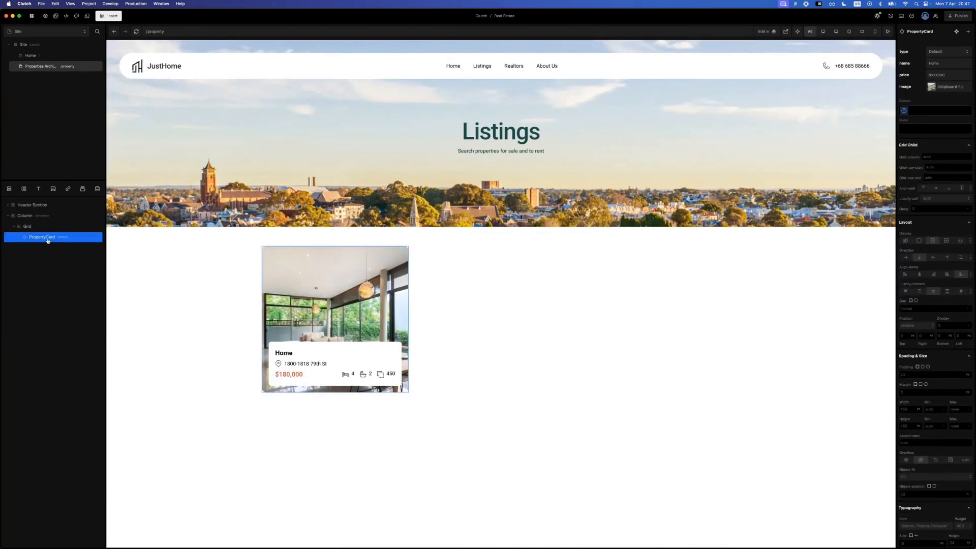
key(BackSpace)
key(super+v)
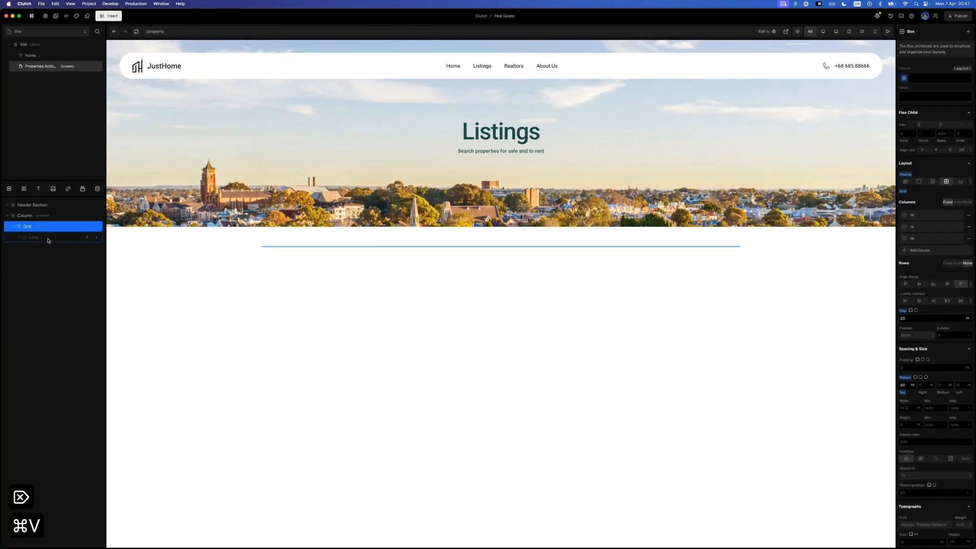
- Bind the pasted Loop's items to the page's Properties Archive Data
click(31, 237)
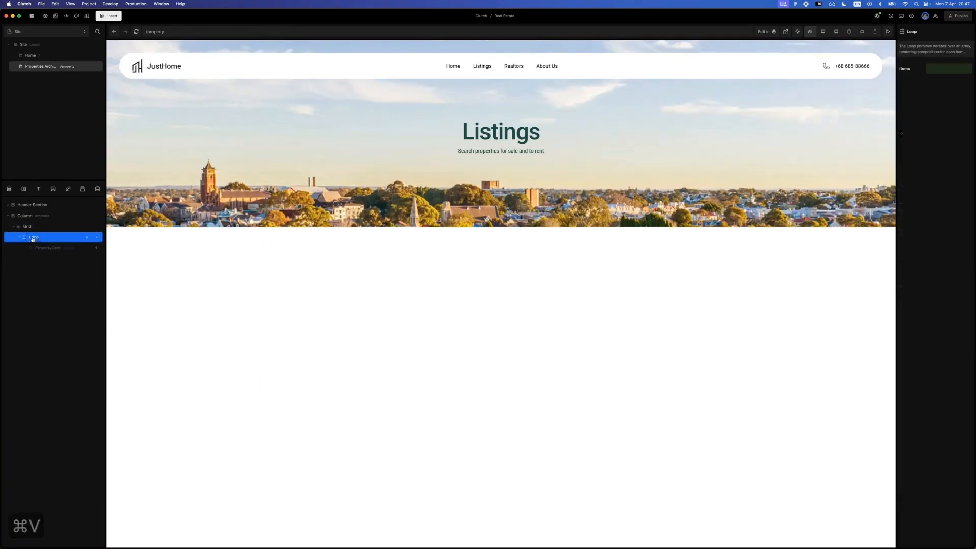
click(933, 68)
click(805, 142)
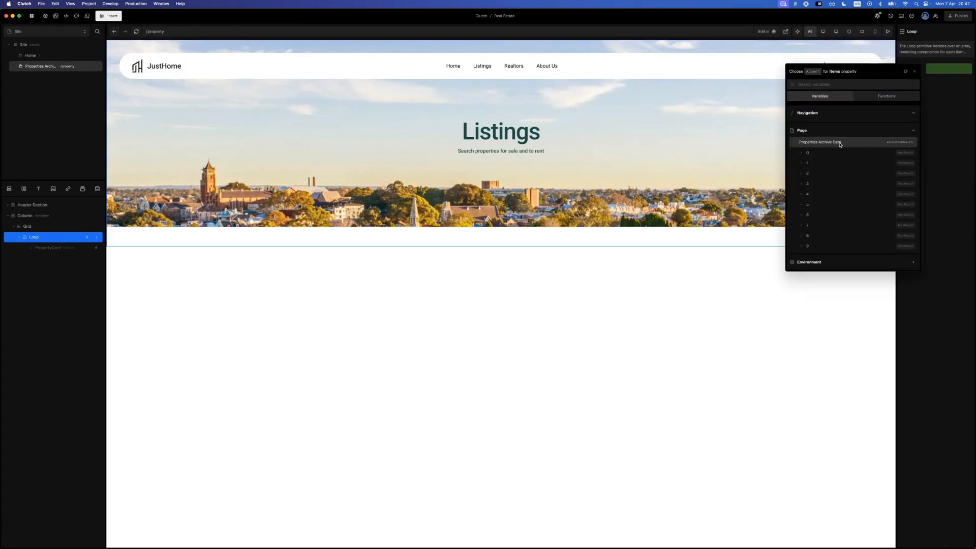
click(957, 129)
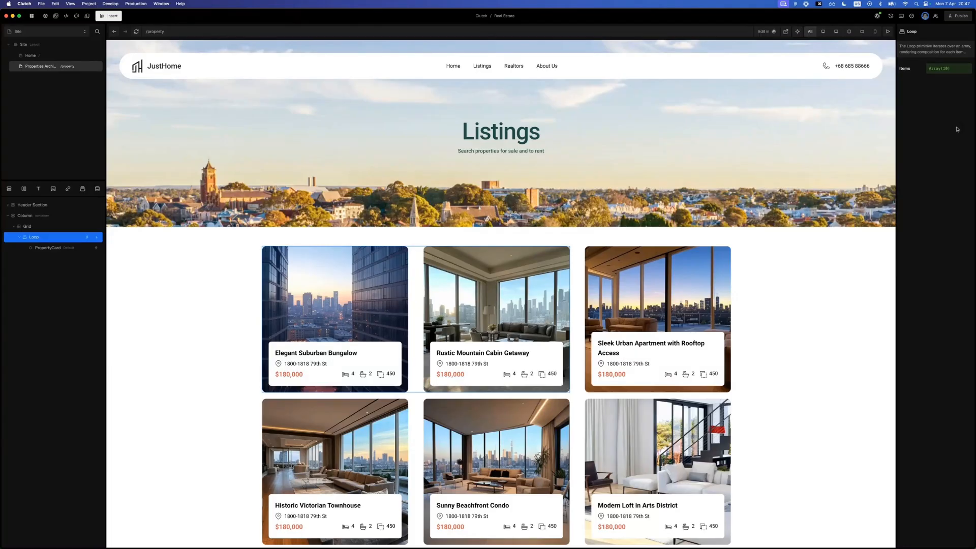
key(super+Tab)
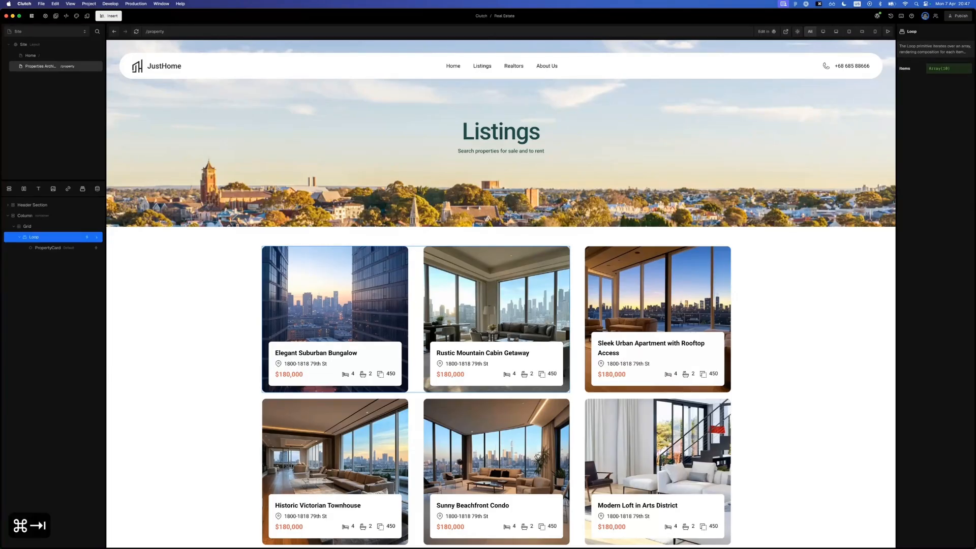